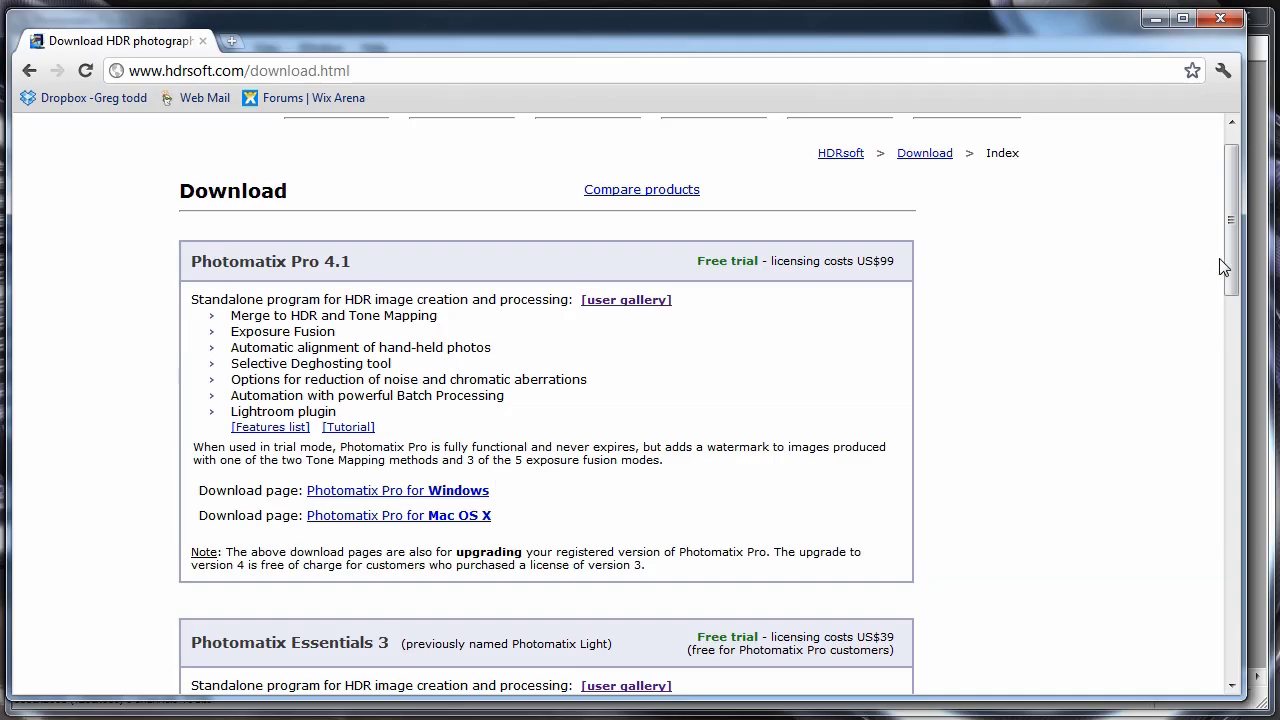
Browse the HDRsoft home page and return to the Photomatix download page in Chrome
drag(1234, 200, 1236, 188)
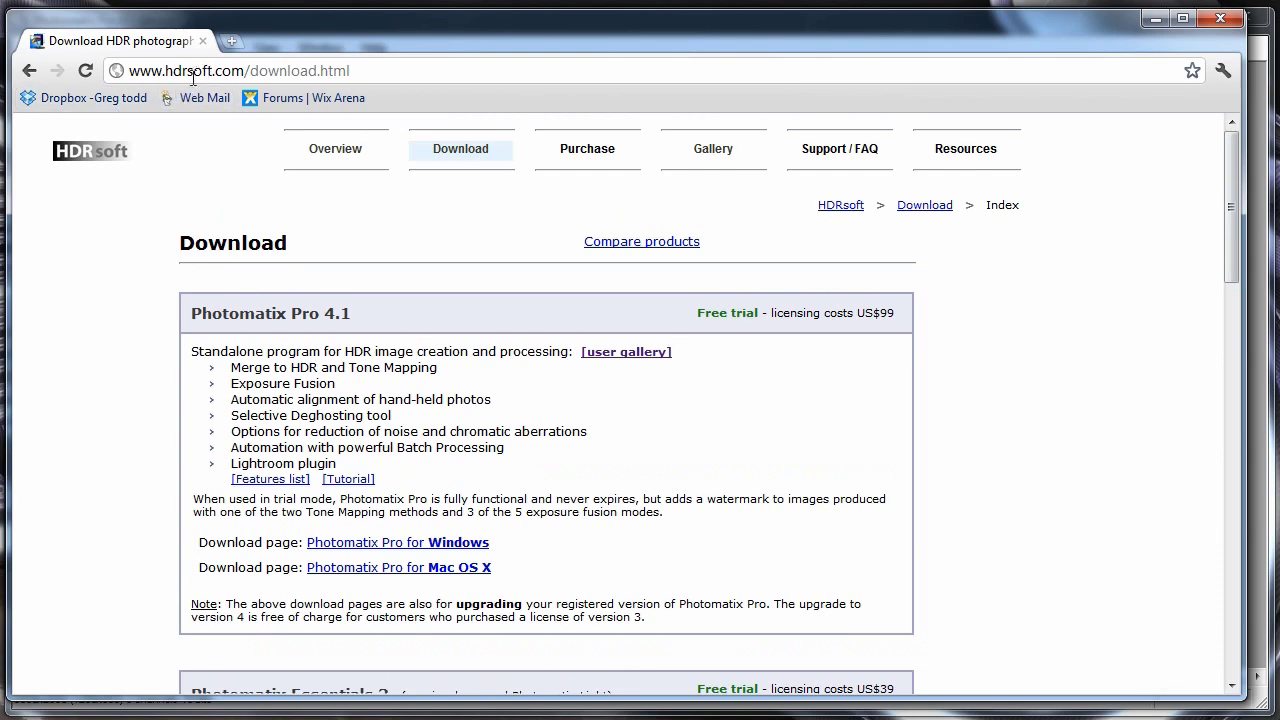
click(330, 158)
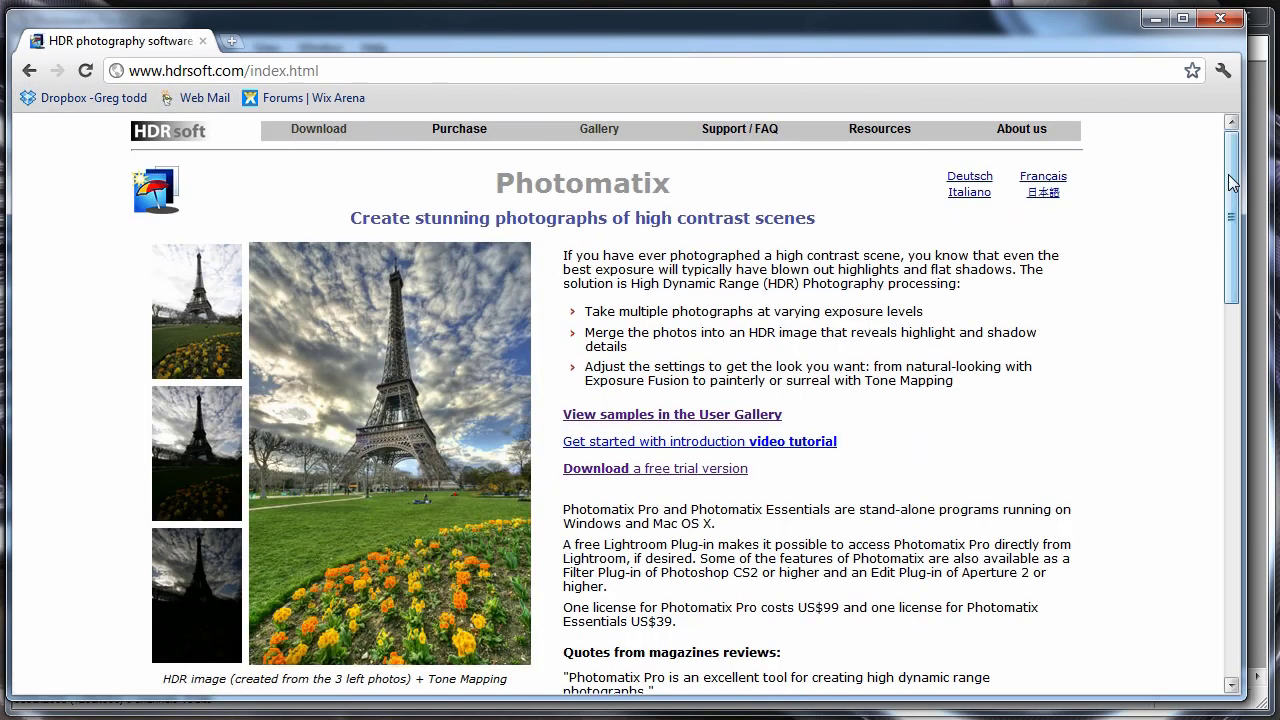
drag(1232, 181, 1250, 302)
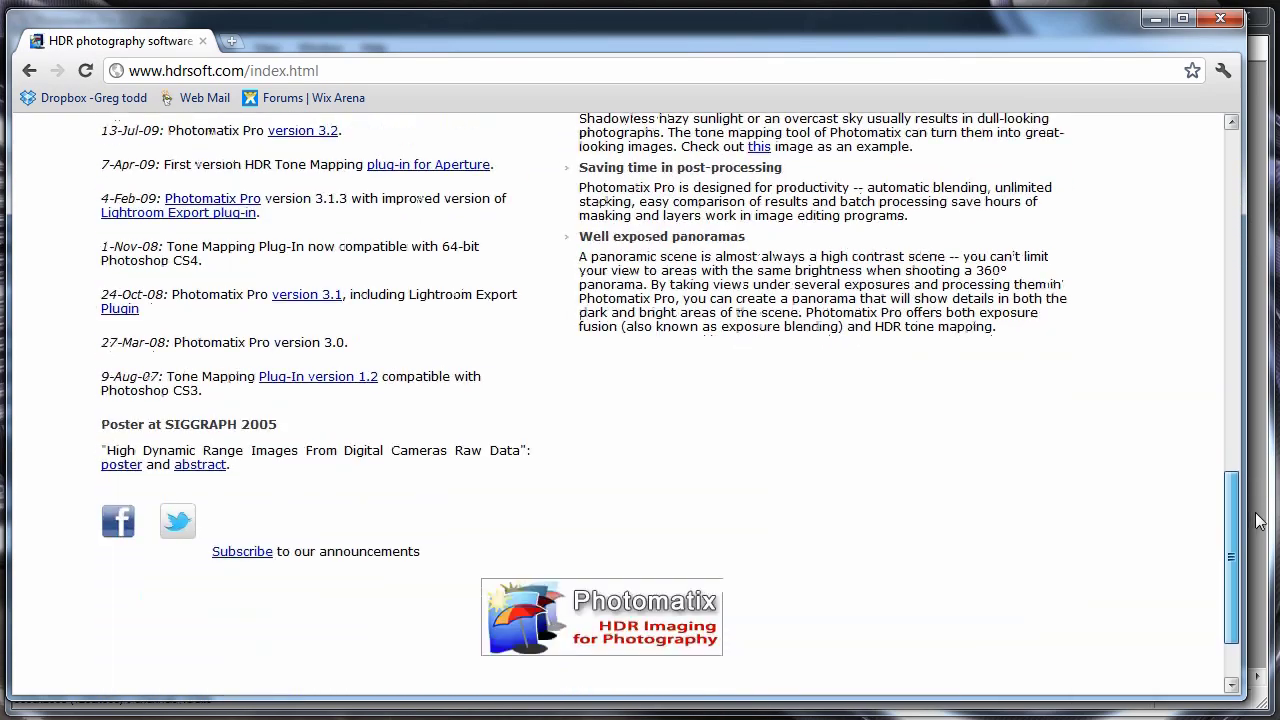
mouse_move(1250, 302)
mouse_down()
mouse_move(1258, 528)
mouse_move(1265, 157)
mouse_up()
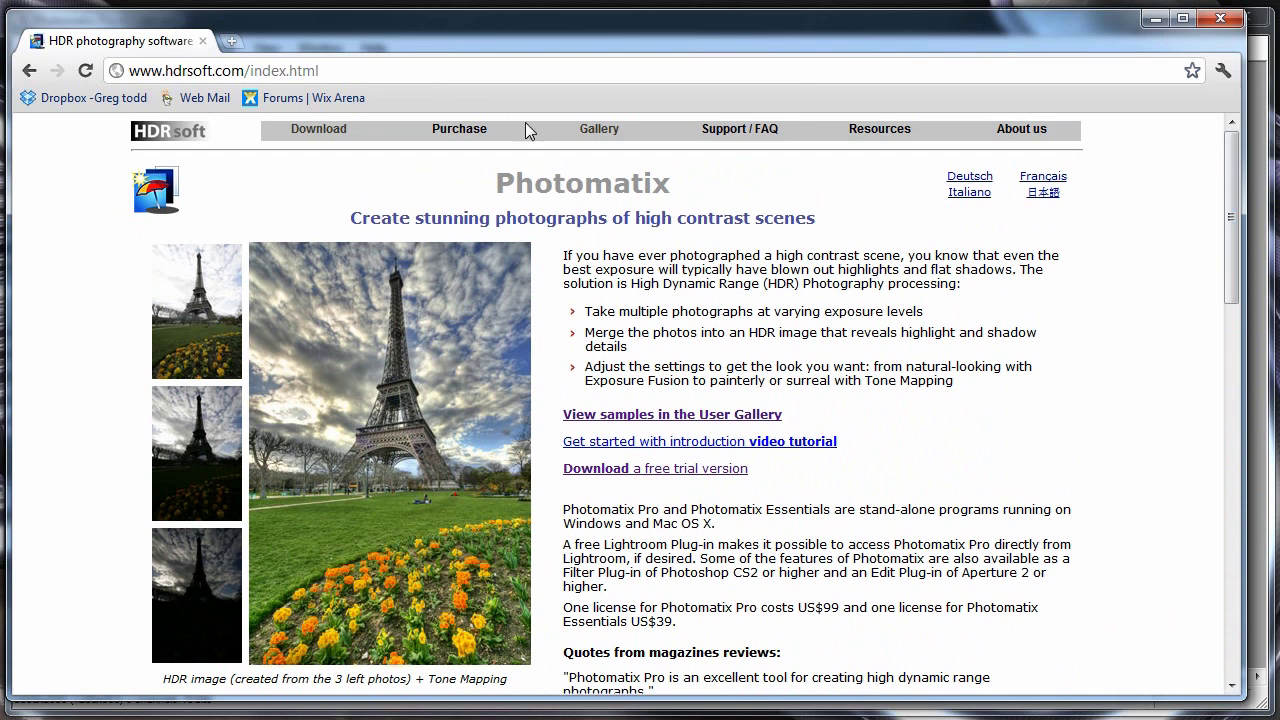
click(320, 132)
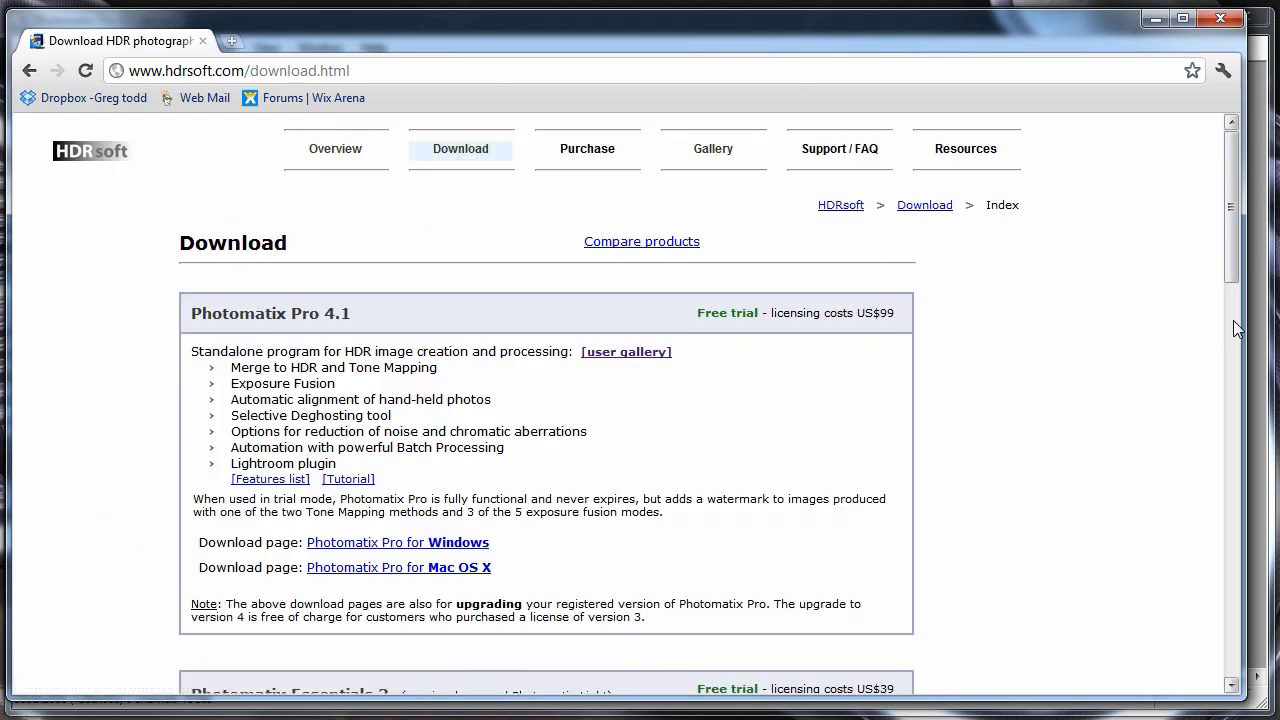
drag(1237, 220, 1258, 248)
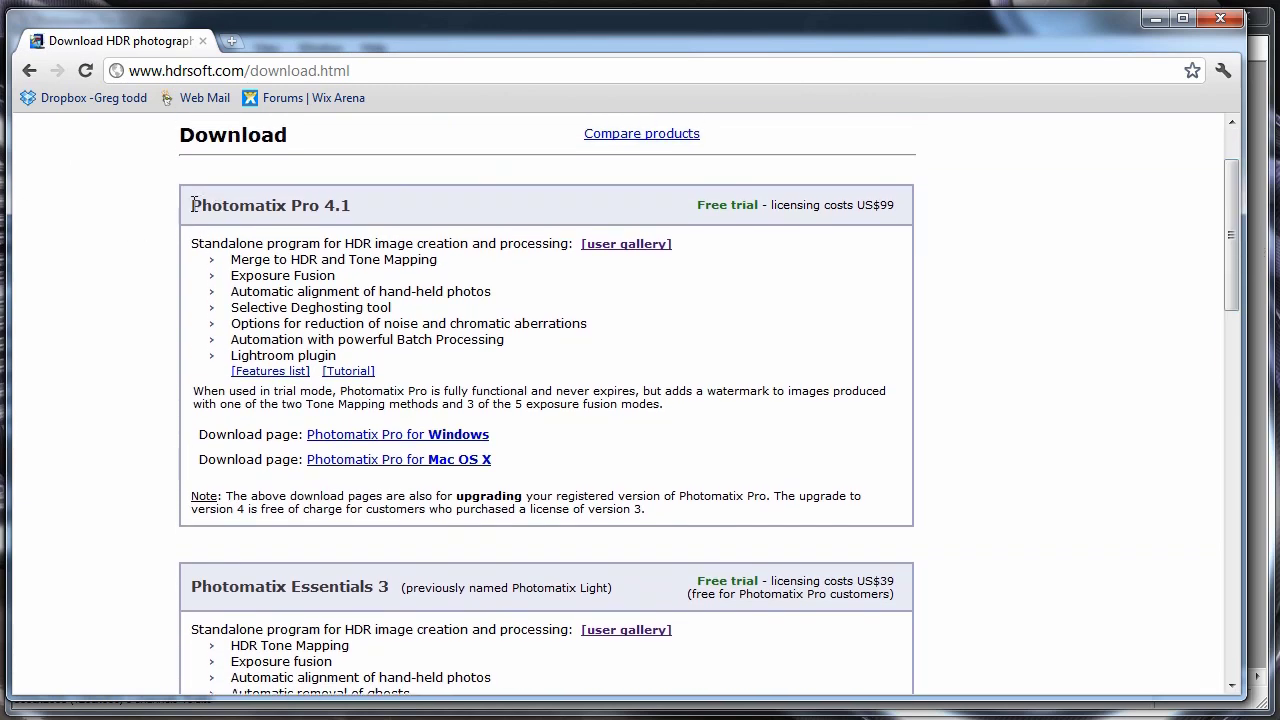
Highlight the Photomatix Pro 4.1 and Photomatix Essentials 3 product names on the page
drag(191, 205, 354, 205)
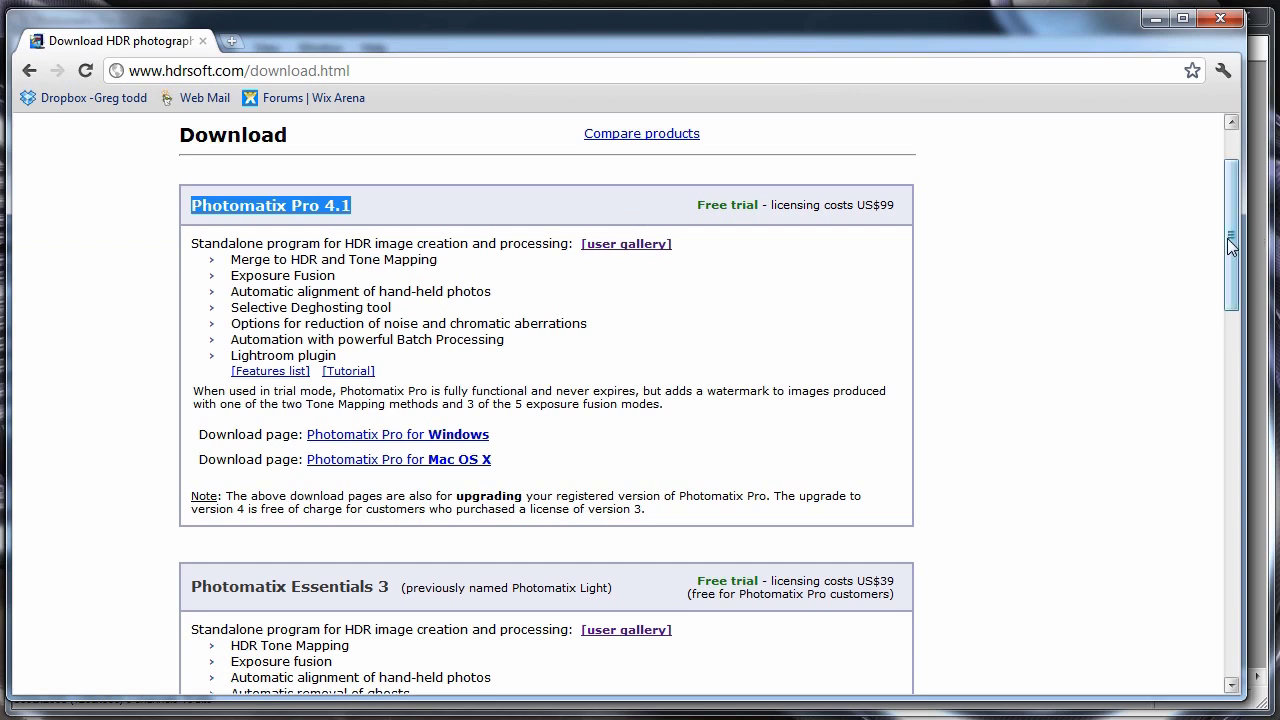
drag(1234, 248, 1236, 351)
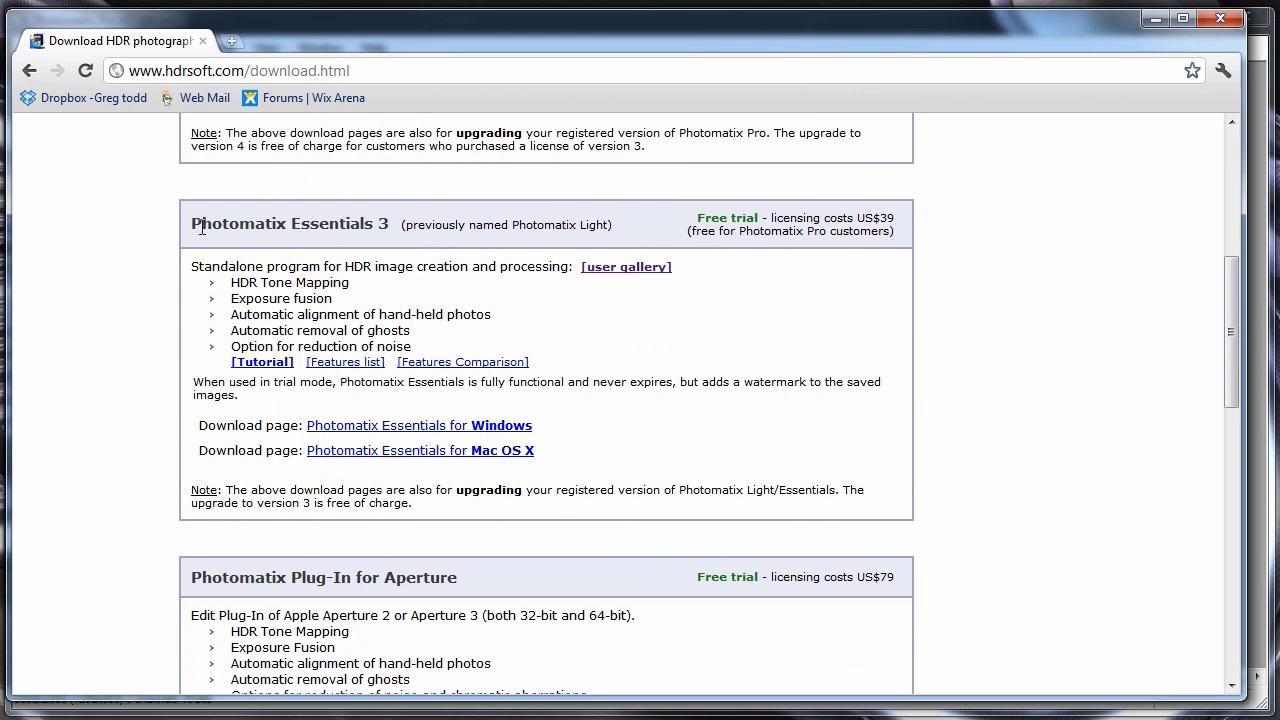
drag(190, 227, 388, 229)
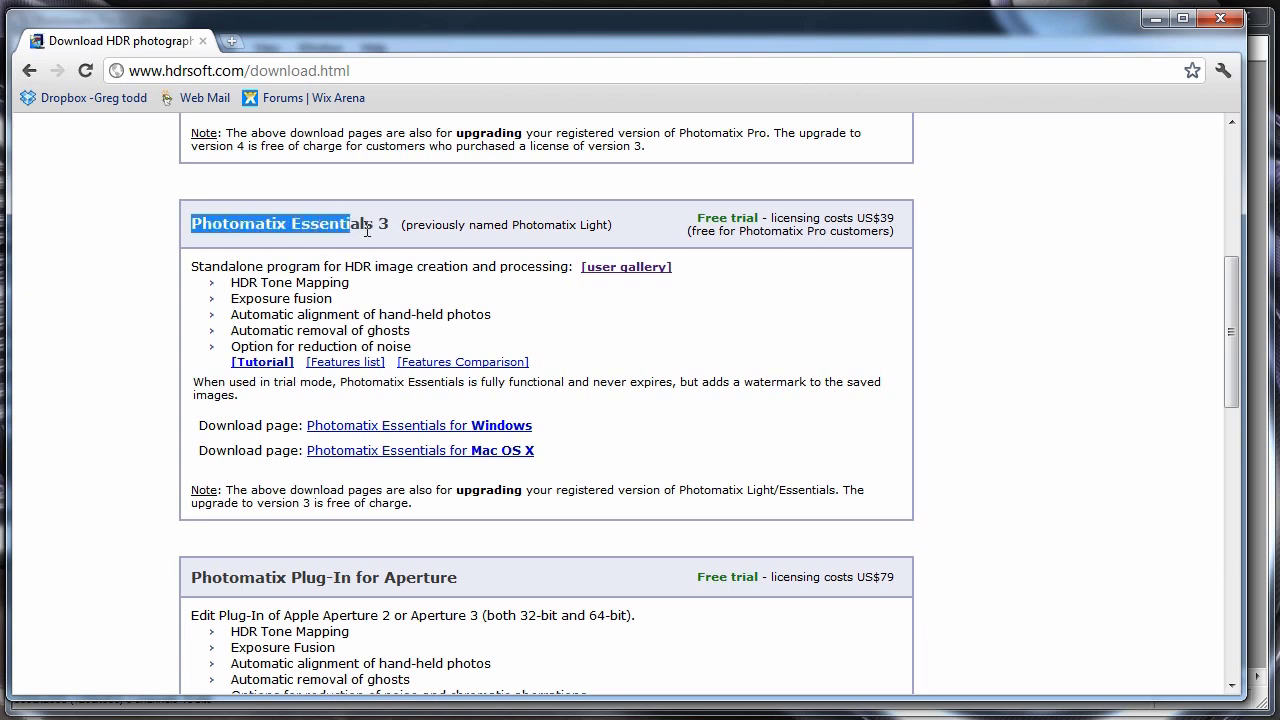
drag(388, 229, 396, 229)
scroll(1150, 340, up, 5)
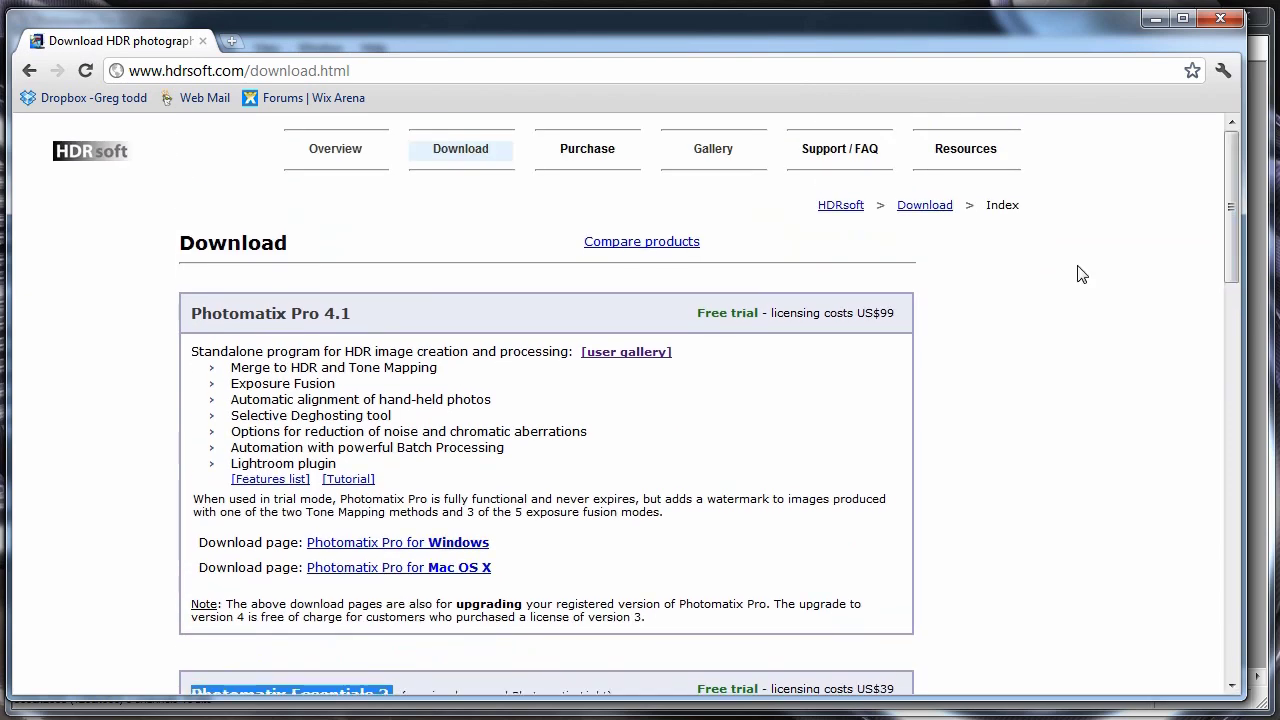
drag(192, 313, 354, 313)
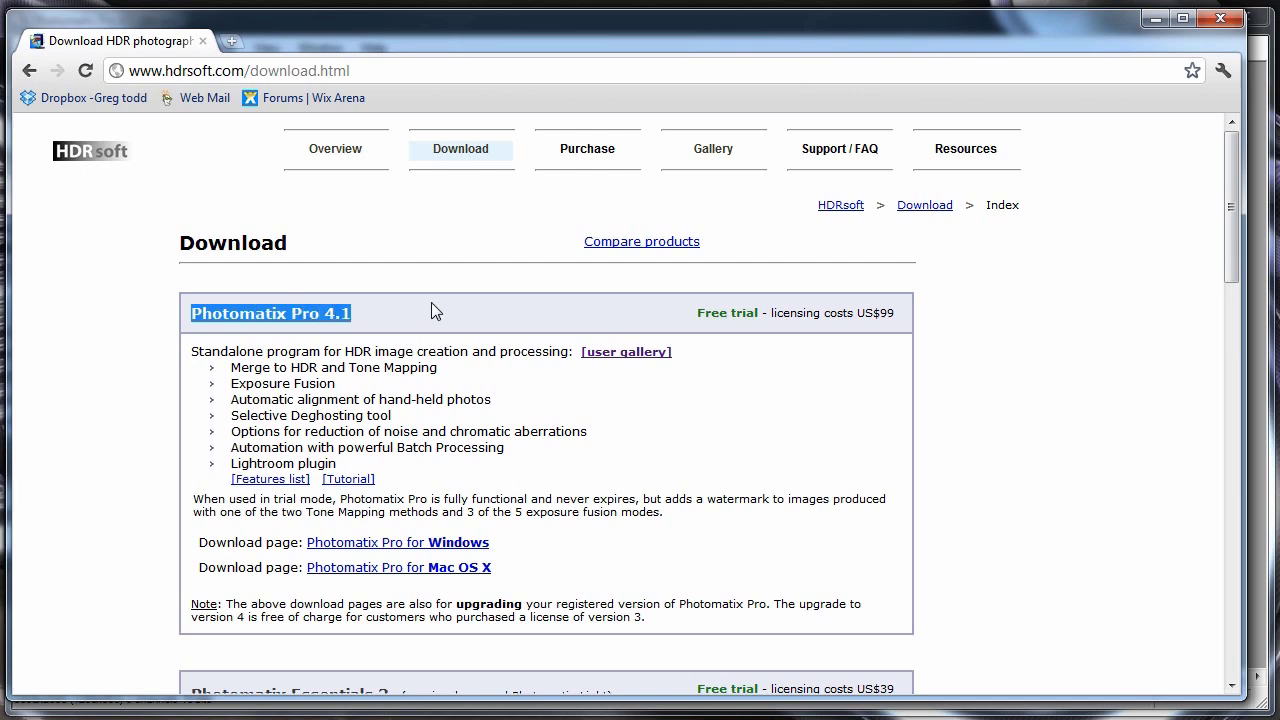
Minimize Chrome and load bracketed photos HDR1, HDR2 and HDR3 into Photomatix
click(1156, 20)
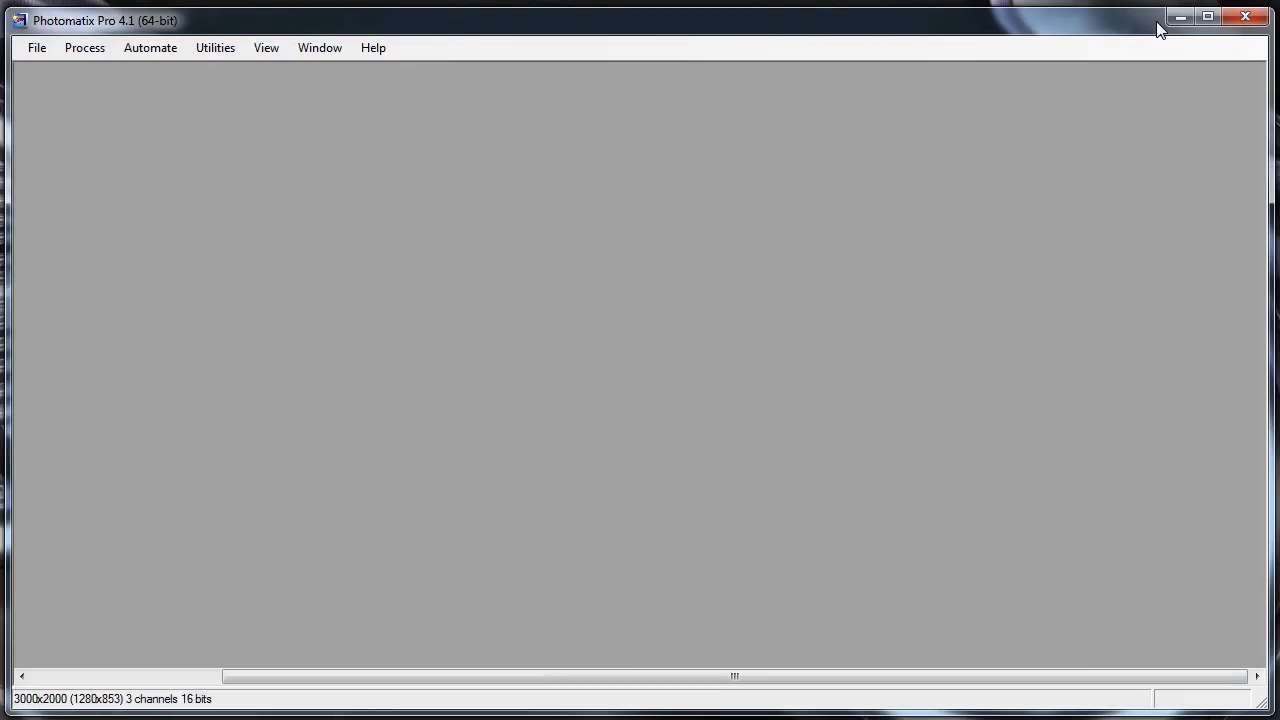
click(35, 50)
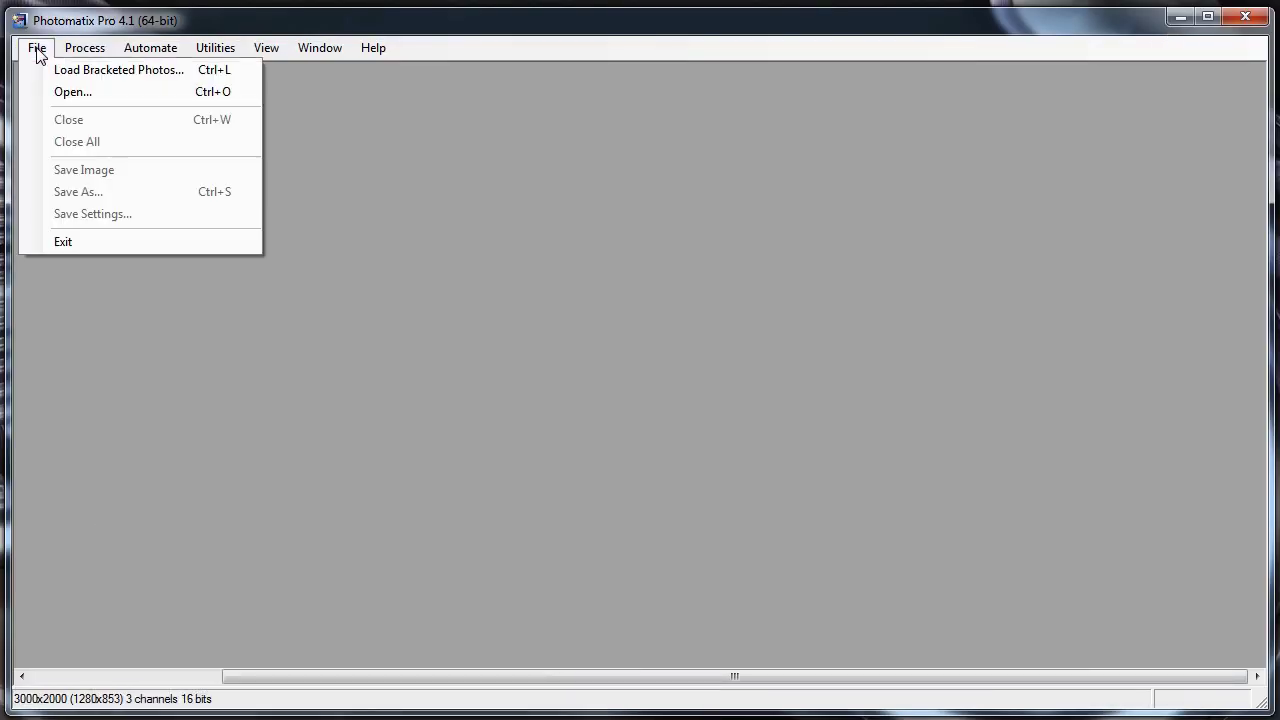
click(52, 72)
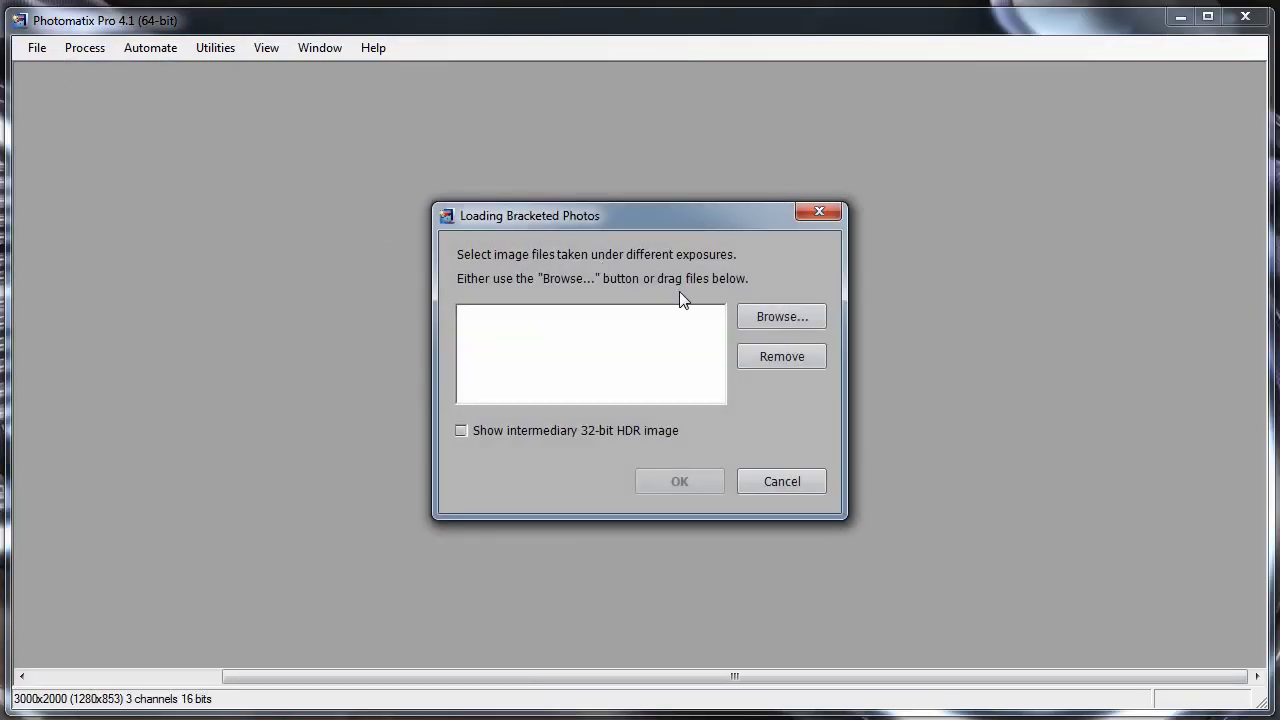
click(781, 320)
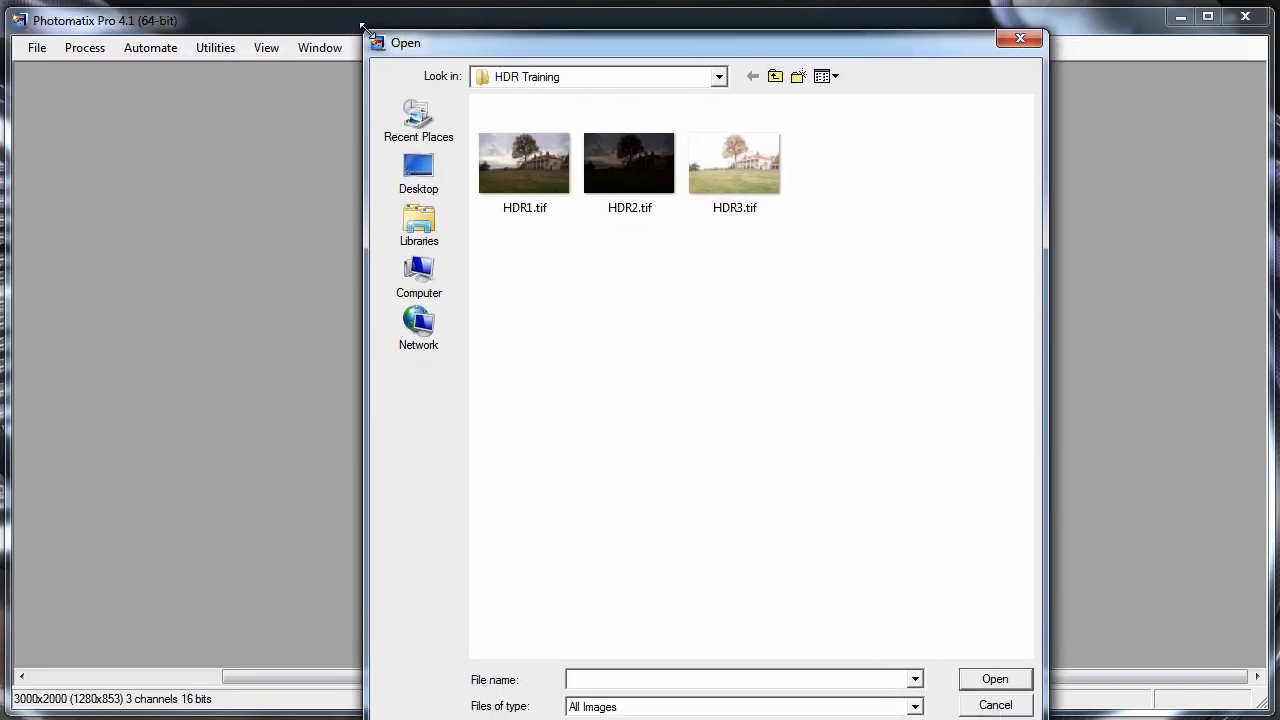
drag(362, 25, 464, 198)
drag(659, 222, 581, 89)
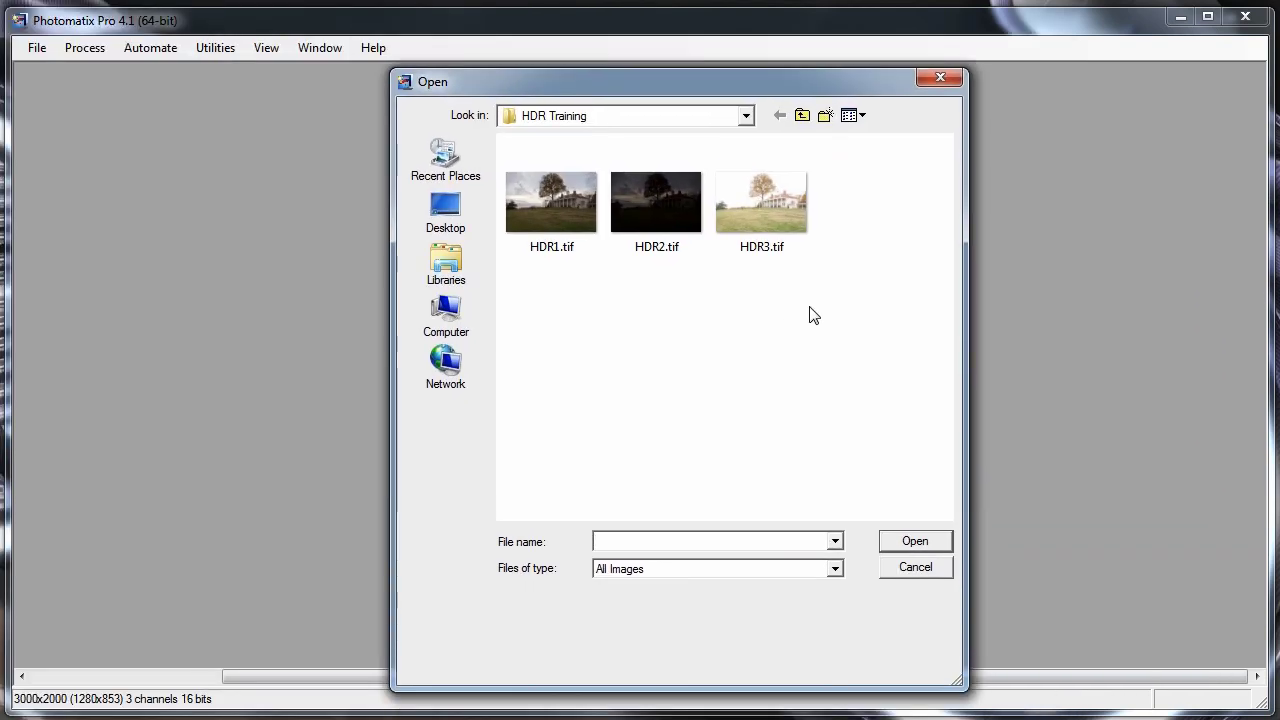
drag(812, 315, 519, 184)
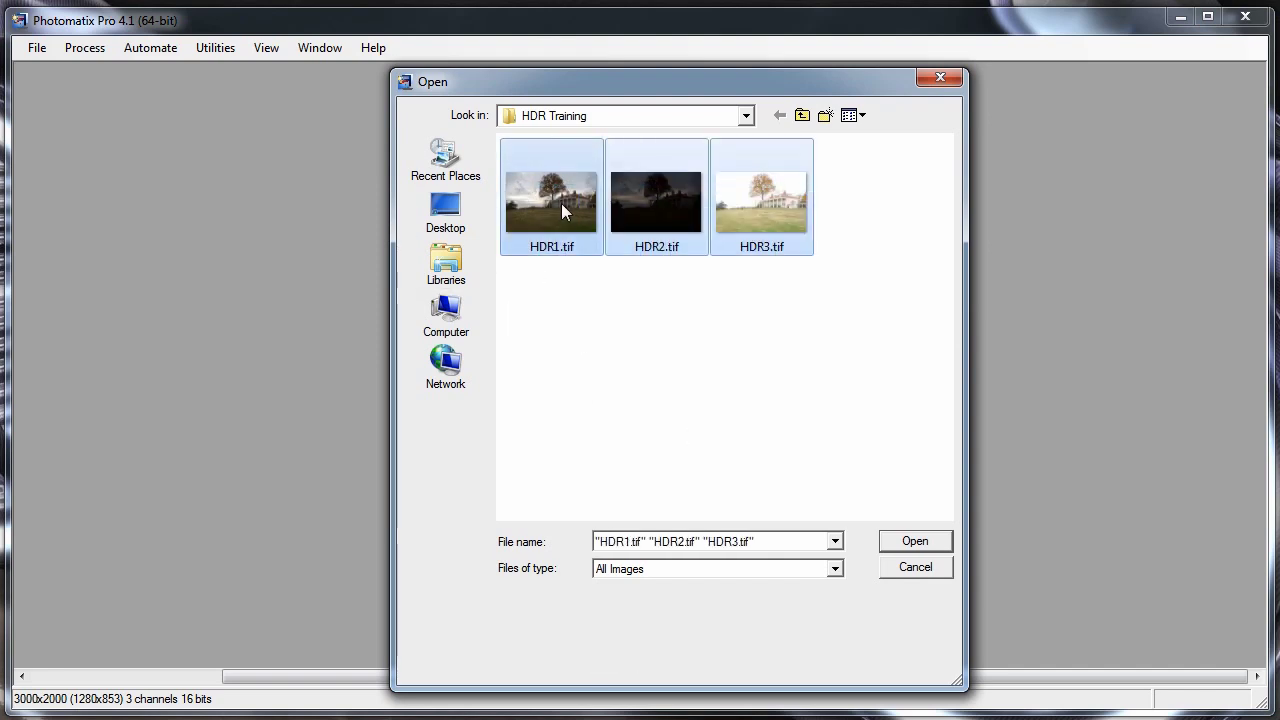
click(933, 543)
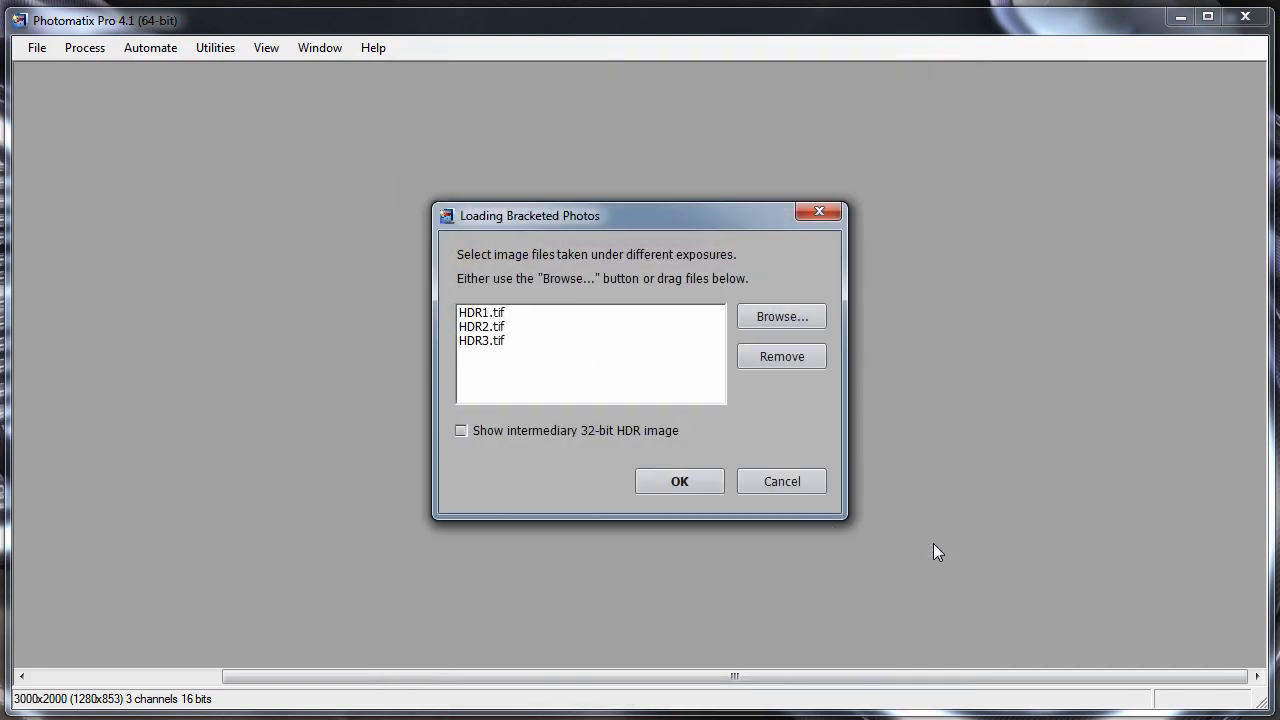
Confirm the three exposures and merge to HDR with all preprocessing options left off
click(690, 480)
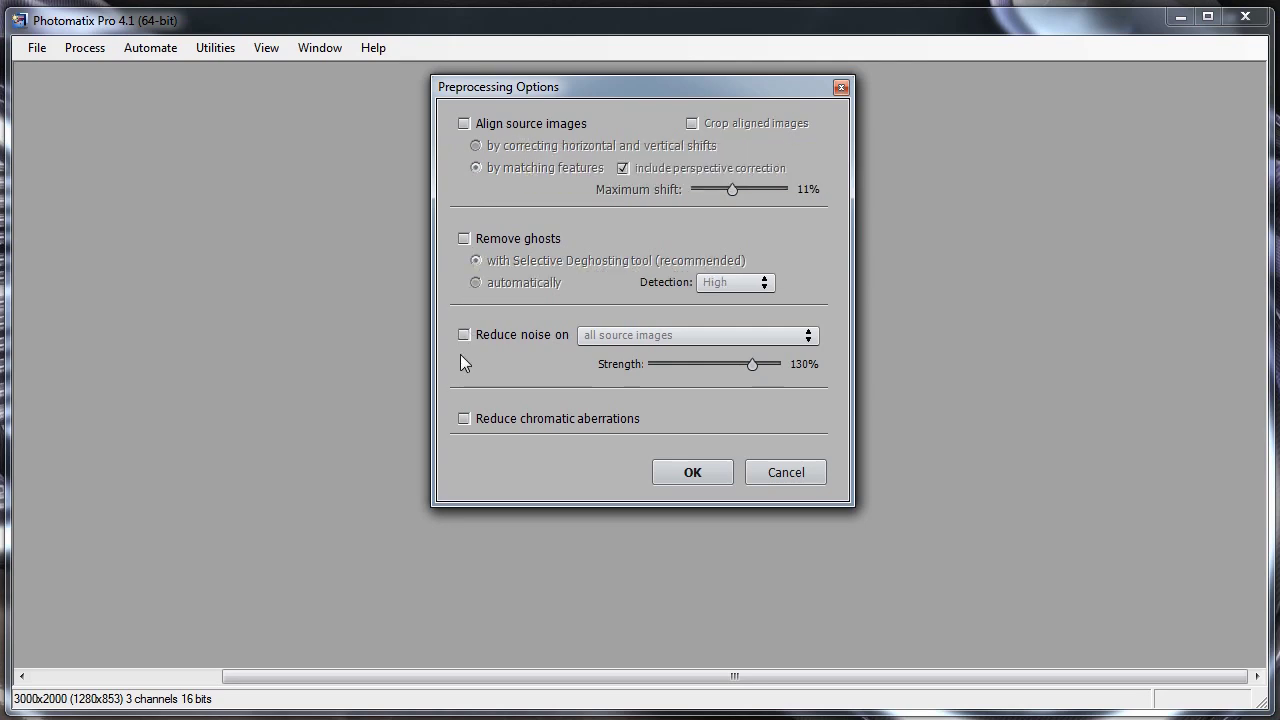
mouse_move(557, 418)
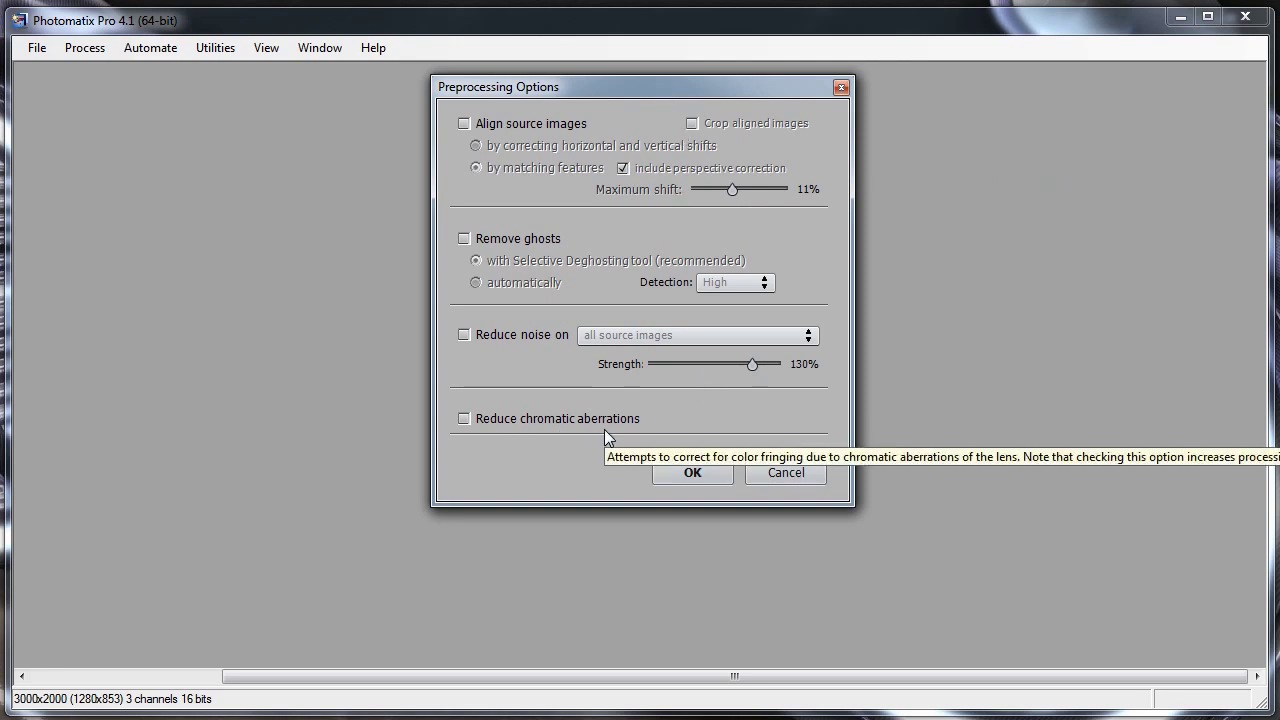
click(693, 474)
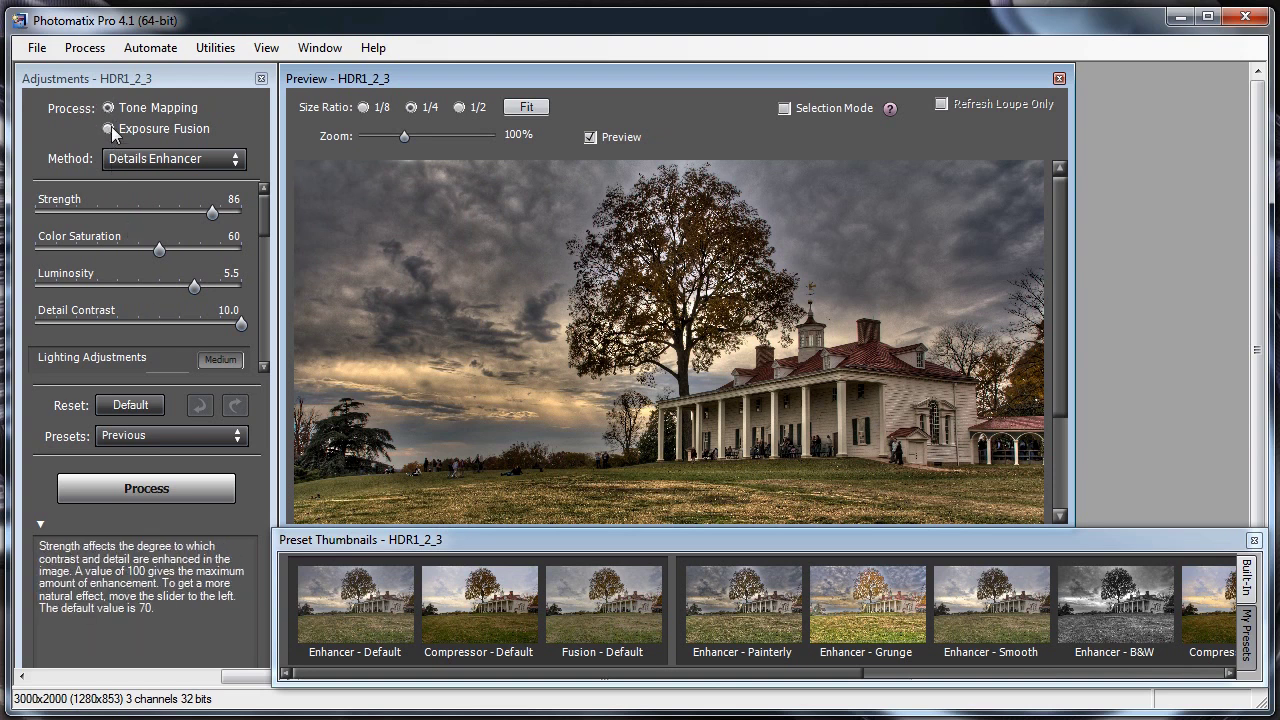
Preview the Exposure Fusion blend, then switch back to Details Enhancer tone mapping
click(109, 128)
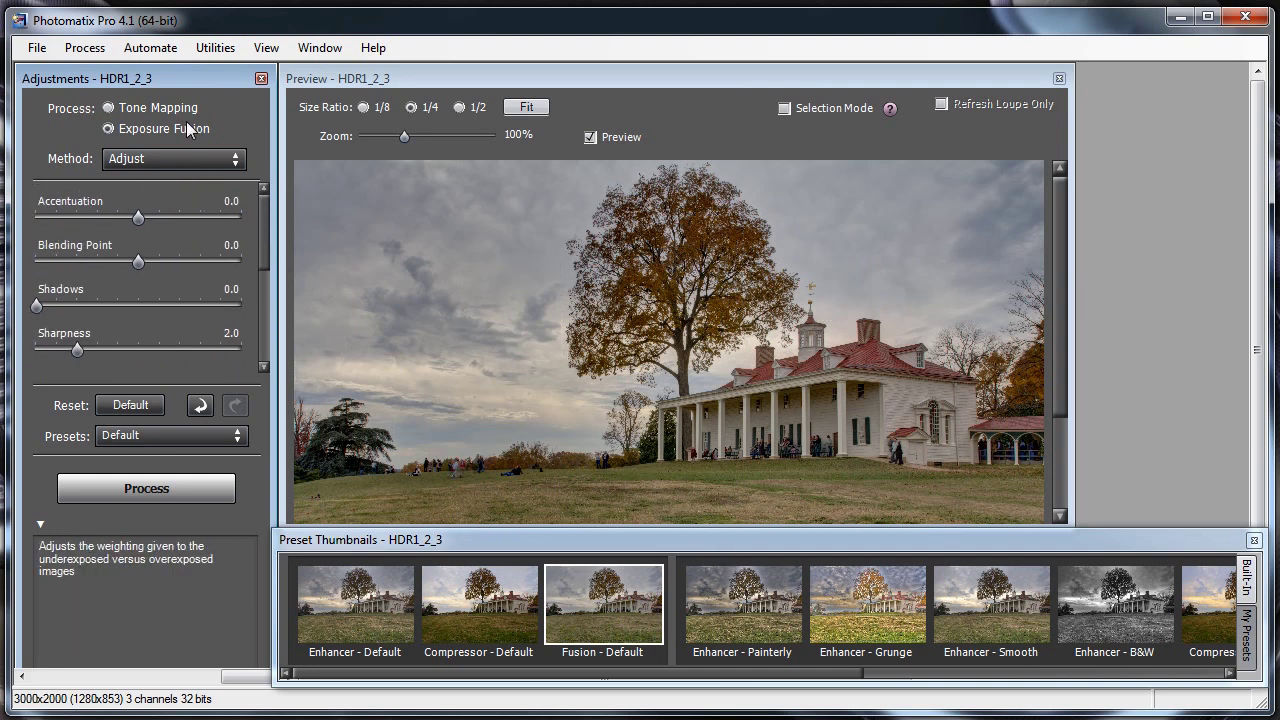
click(109, 108)
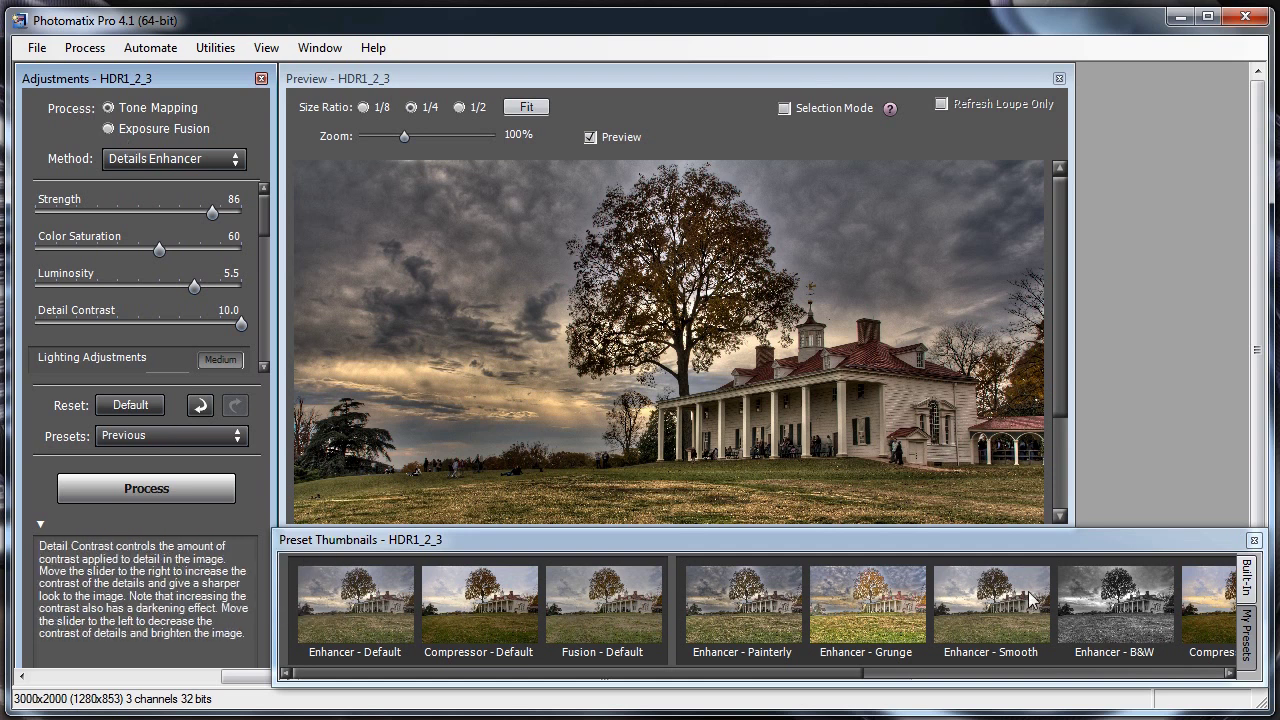
Apply the Enhancer - Painterly preset and experiment with the Strength and Color Saturation sliders
click(733, 606)
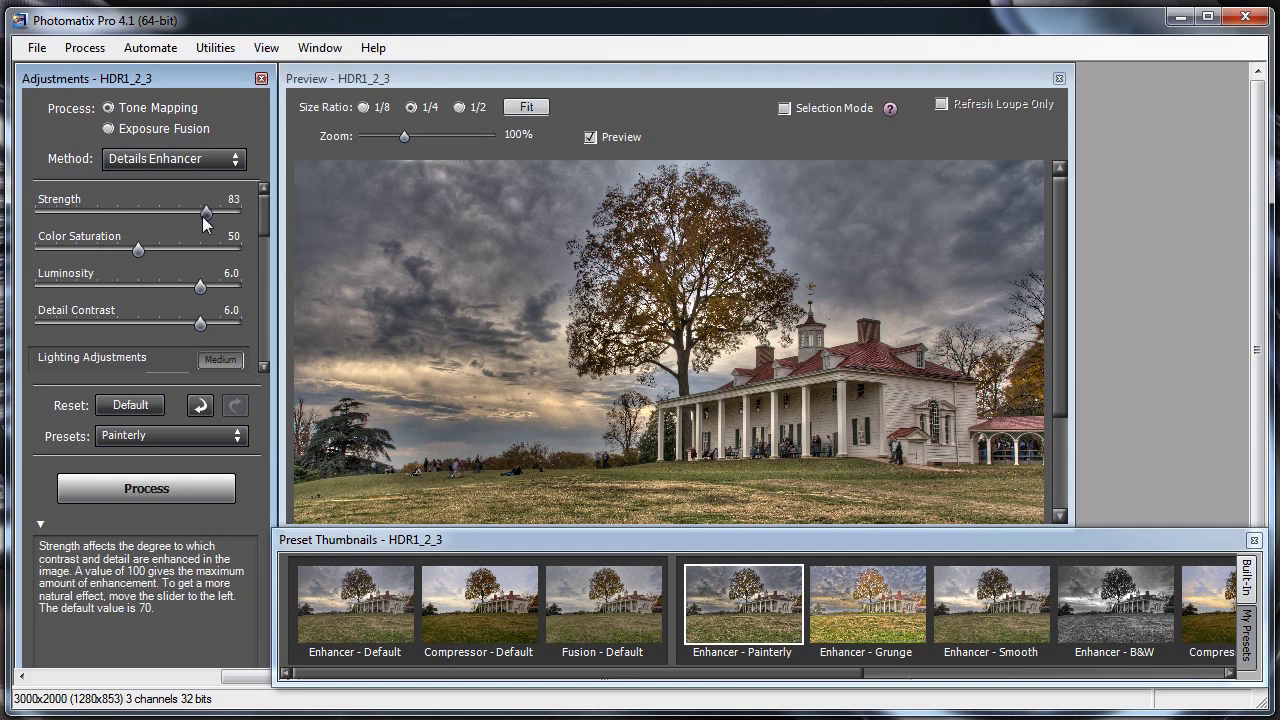
drag(195, 216, 32, 230)
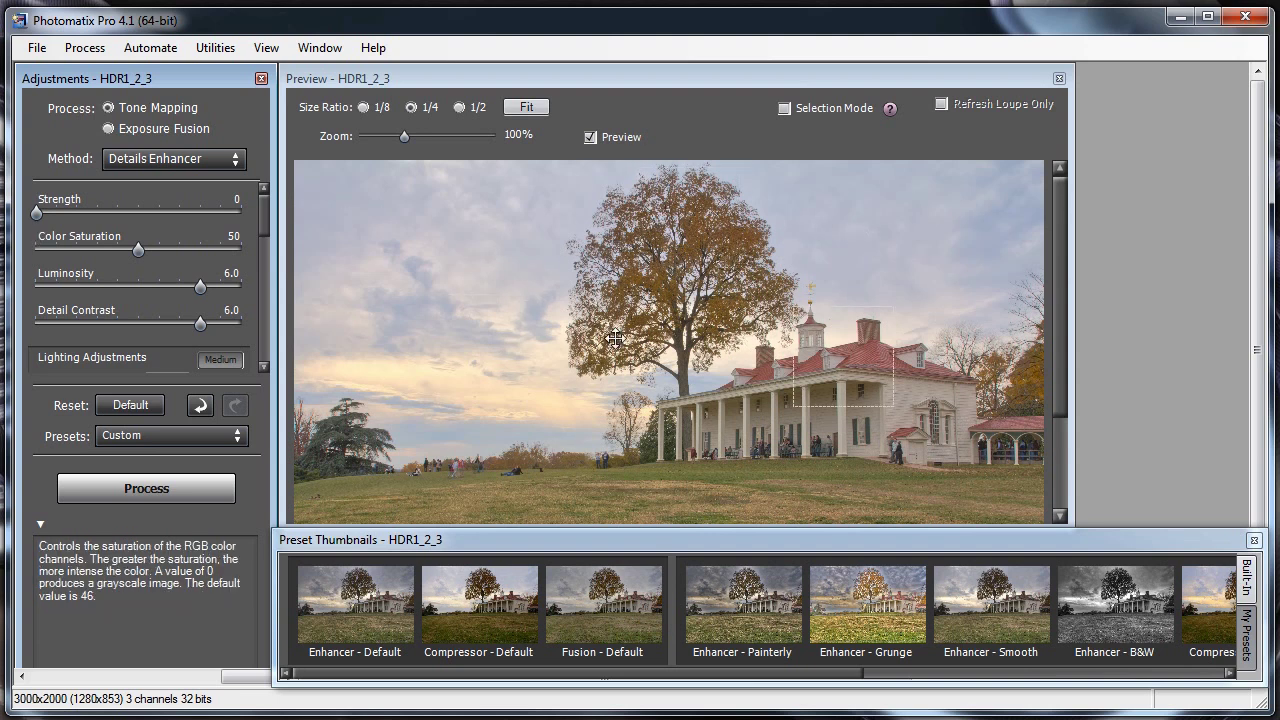
click(78, 211)
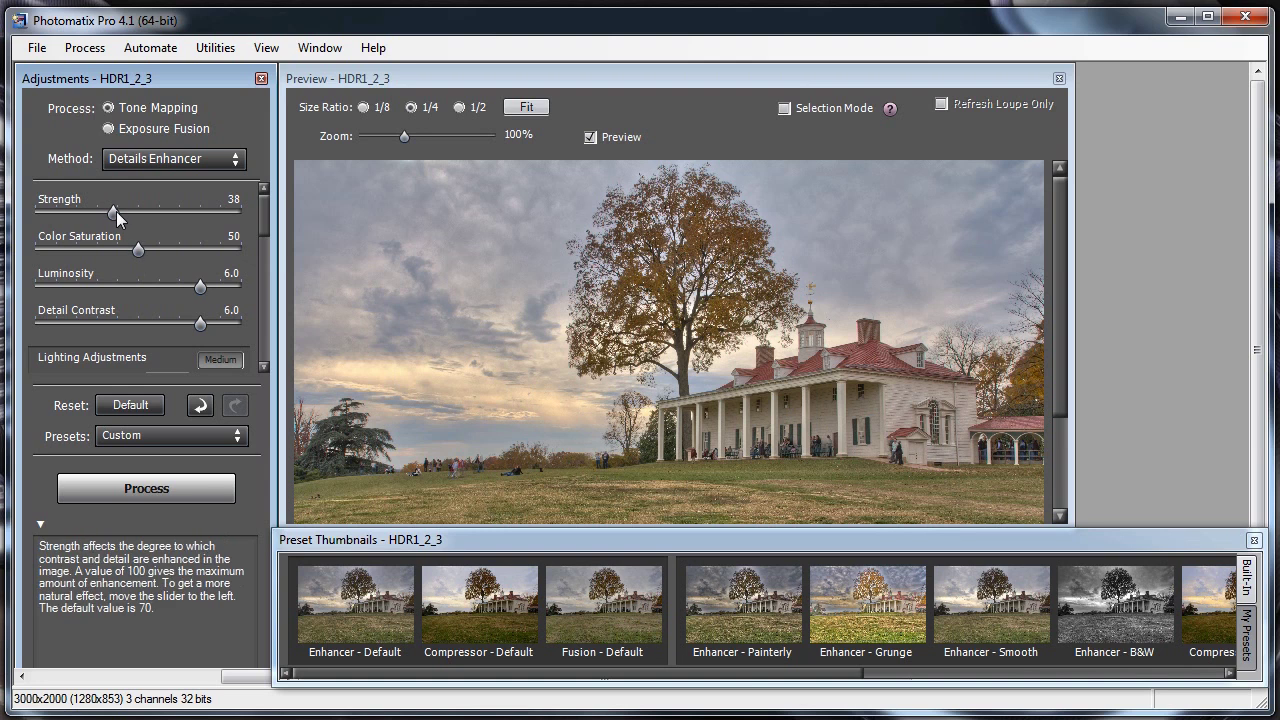
drag(116, 218, 181, 222)
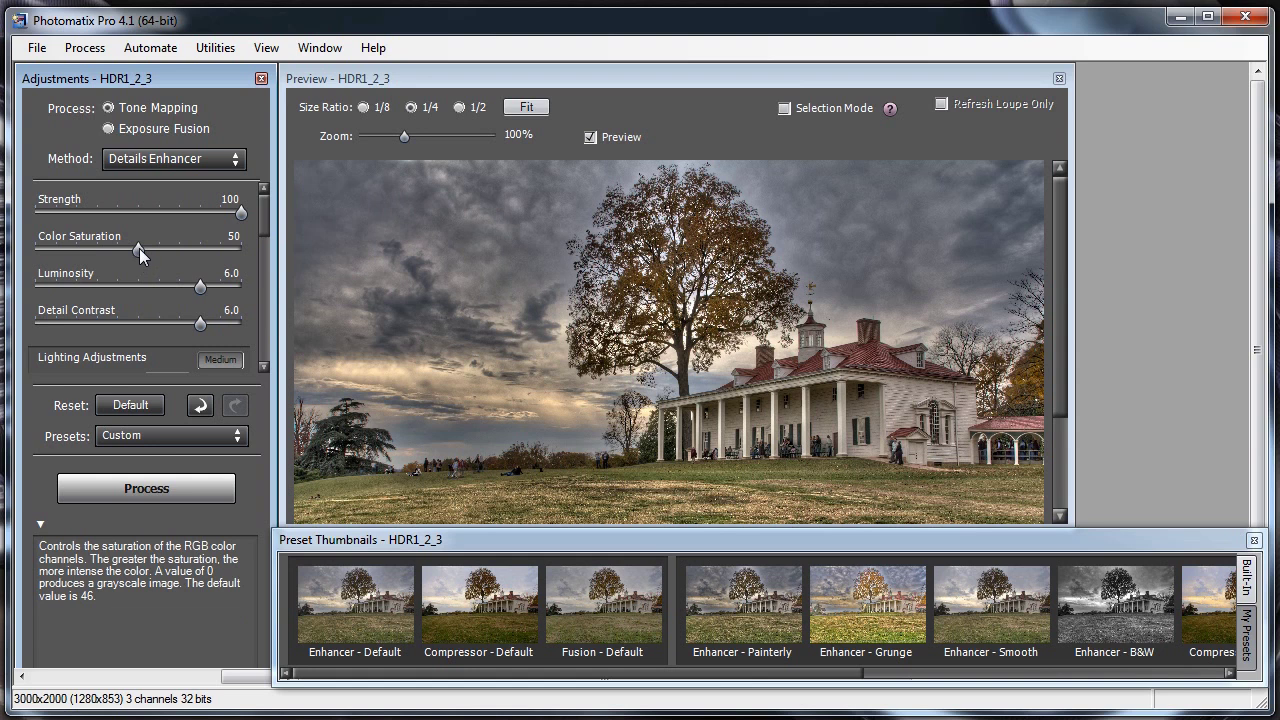
drag(139, 248, 54, 257)
drag(38, 249, 97, 248)
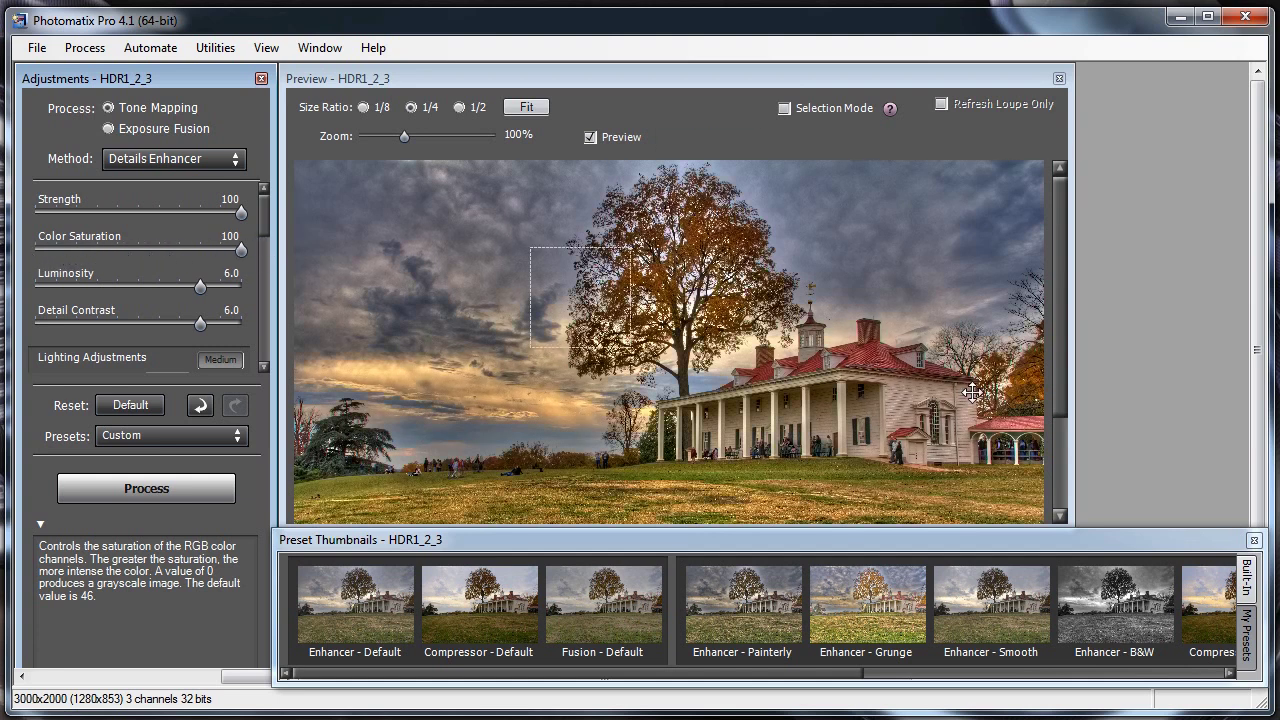
Inspect the house and roof in the Loupe while lowering Color Saturation
click(895, 402)
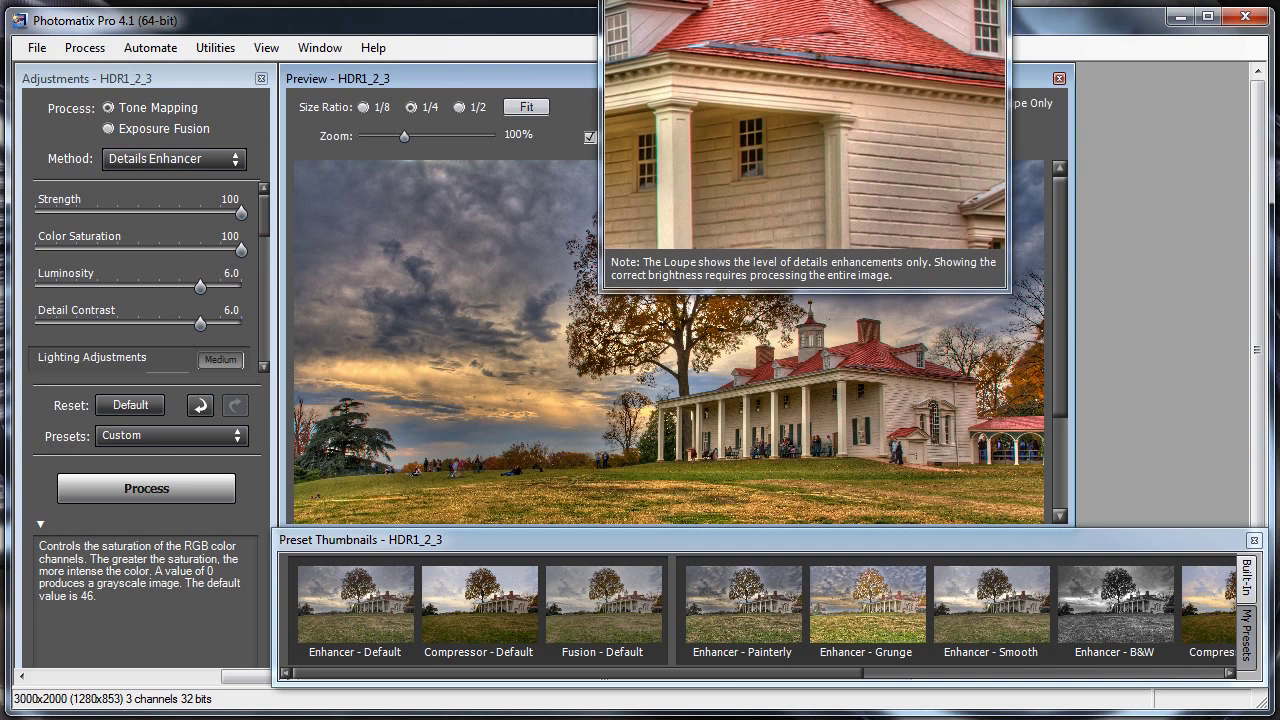
drag(815, 0, 705, 32)
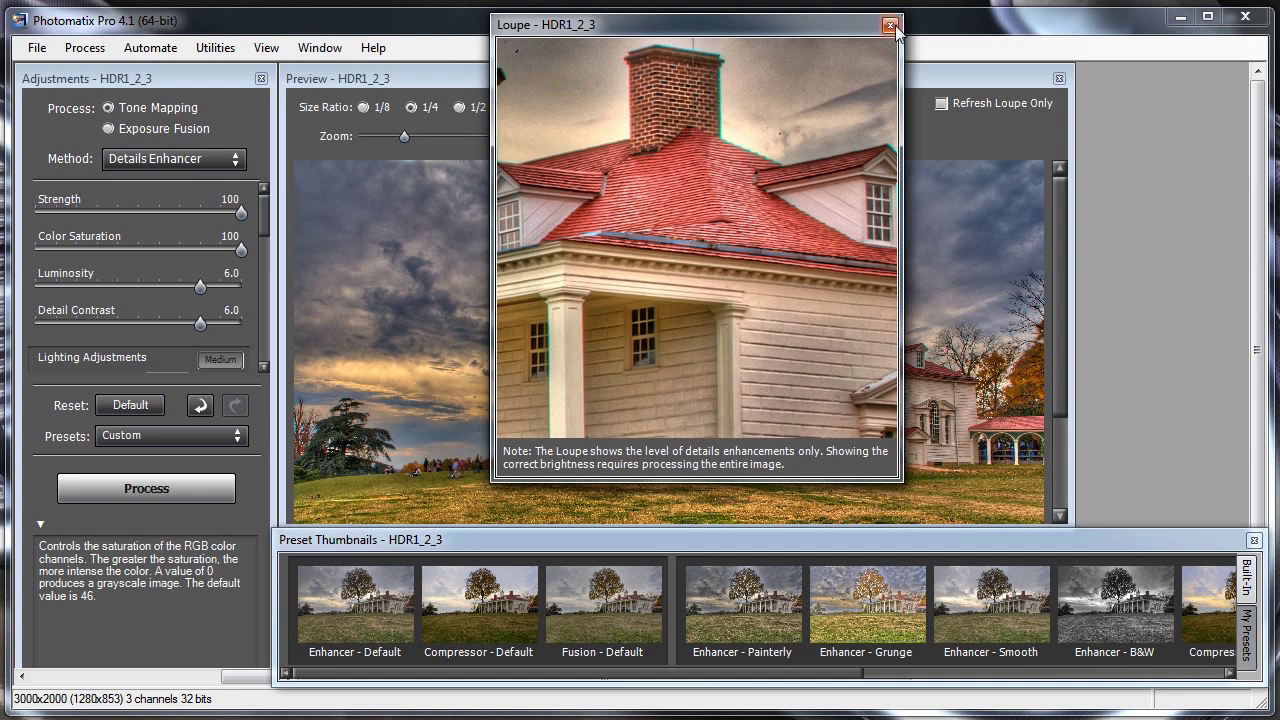
click(891, 26)
drag(241, 249, 165, 250)
click(905, 344)
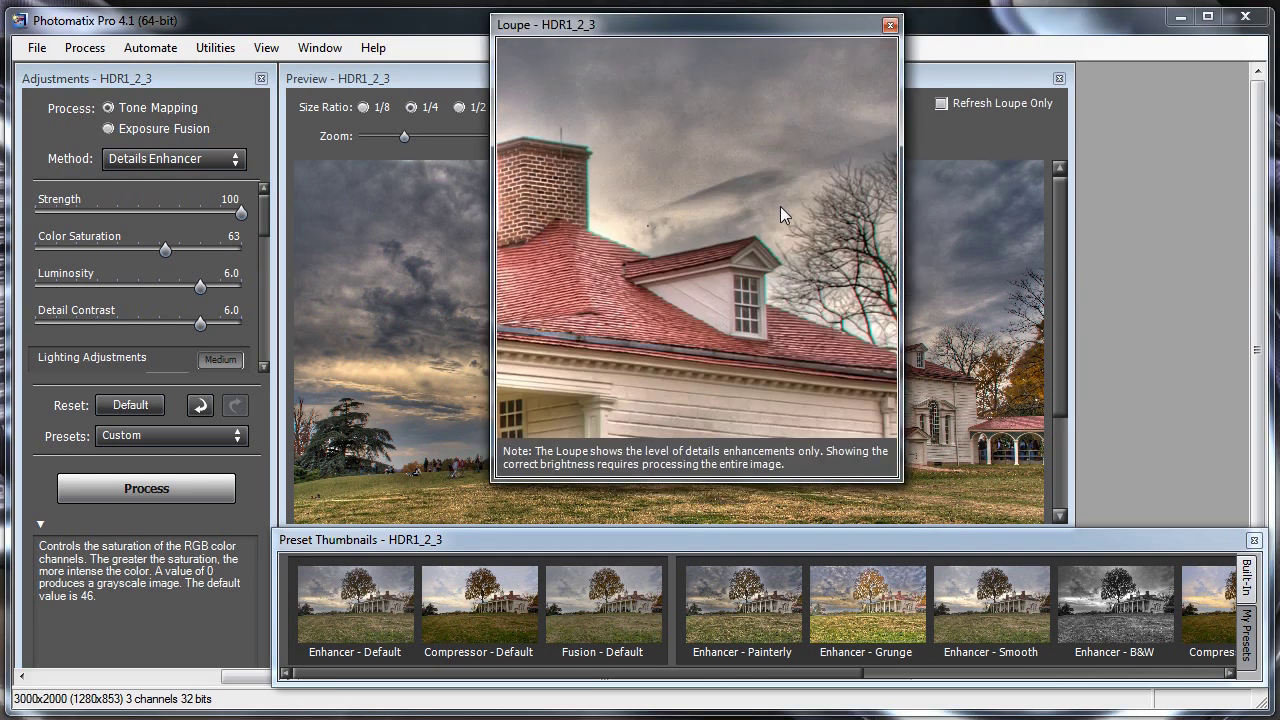
click(889, 27)
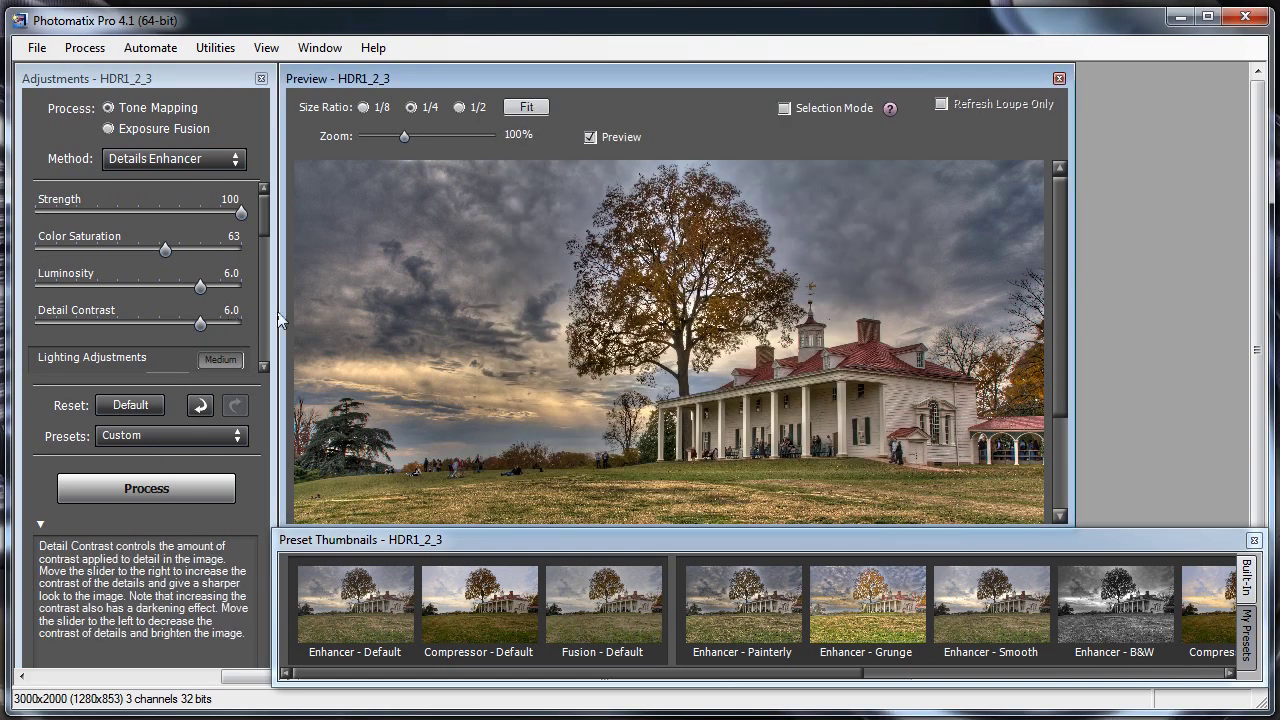
Test Luminosity at both extremes, including -10.0, then set it to 6.6
click(214, 289)
mouse_move(201, 286)
mouse_down()
mouse_move(36, 287)
mouse_move(250, 285)
mouse_up()
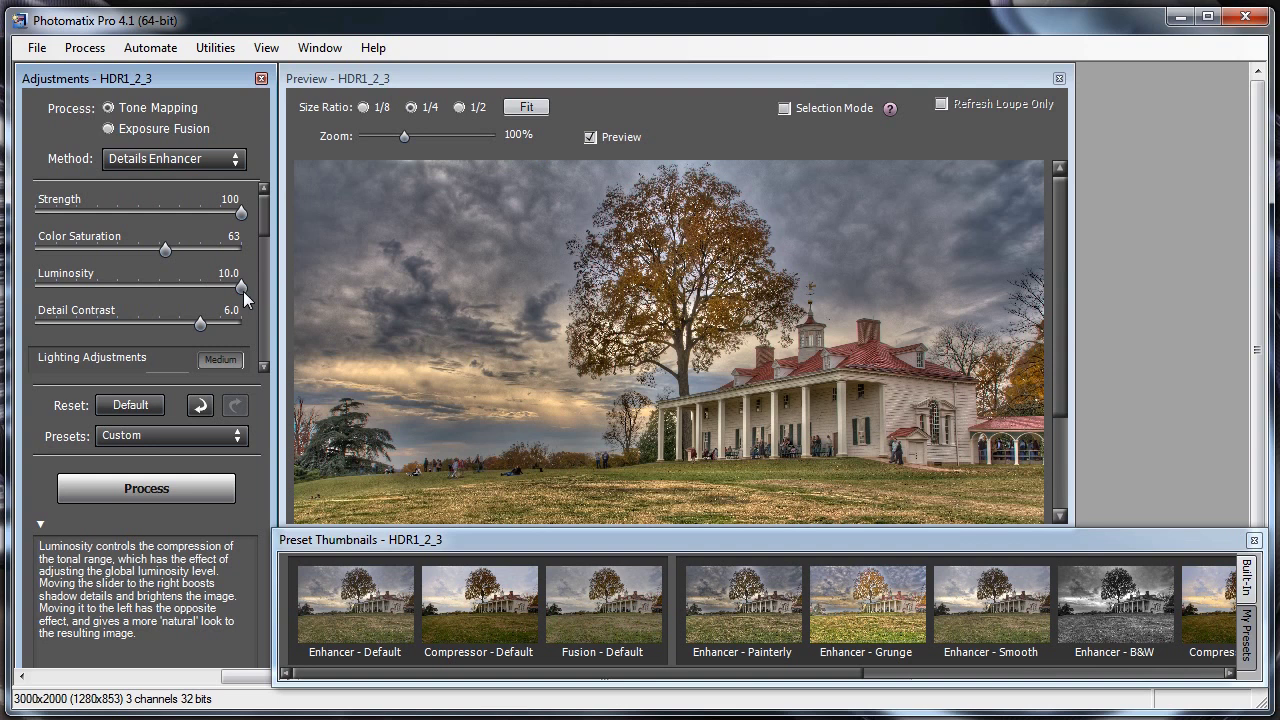
drag(159, 287, 36, 287)
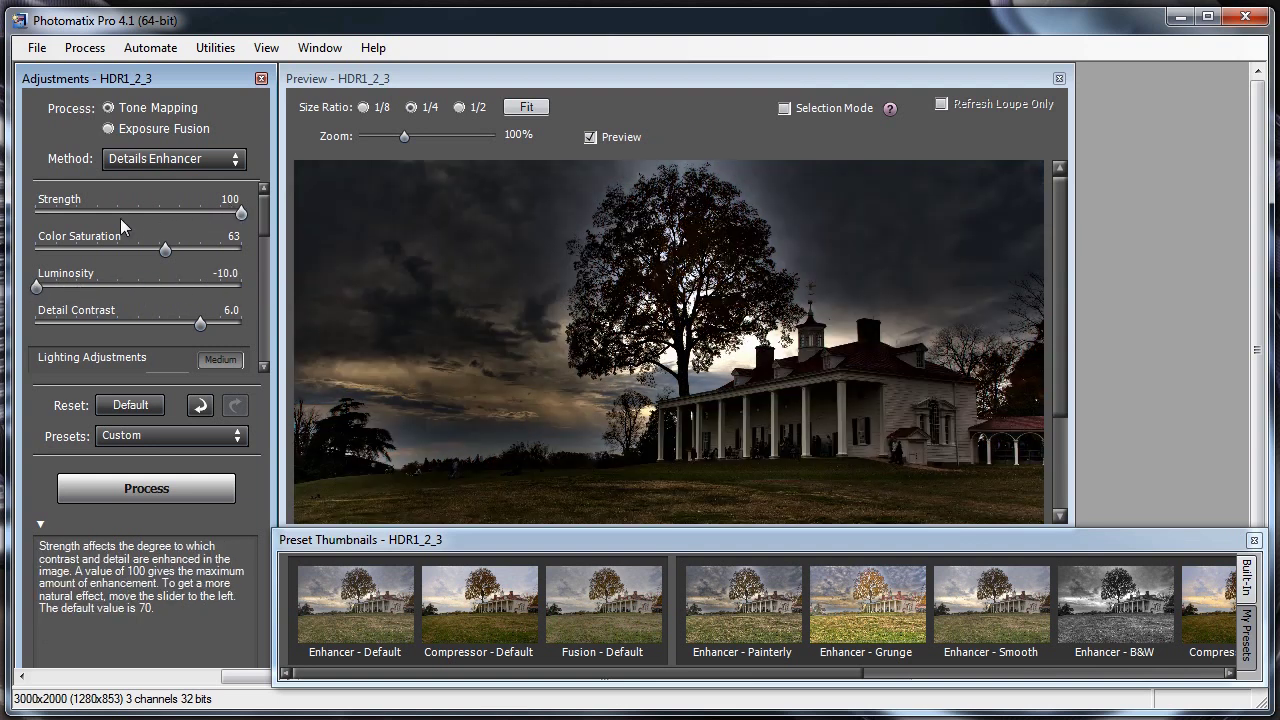
mouse_move(241, 213)
mouse_down()
mouse_move(79, 213)
mouse_move(230, 218)
mouse_up()
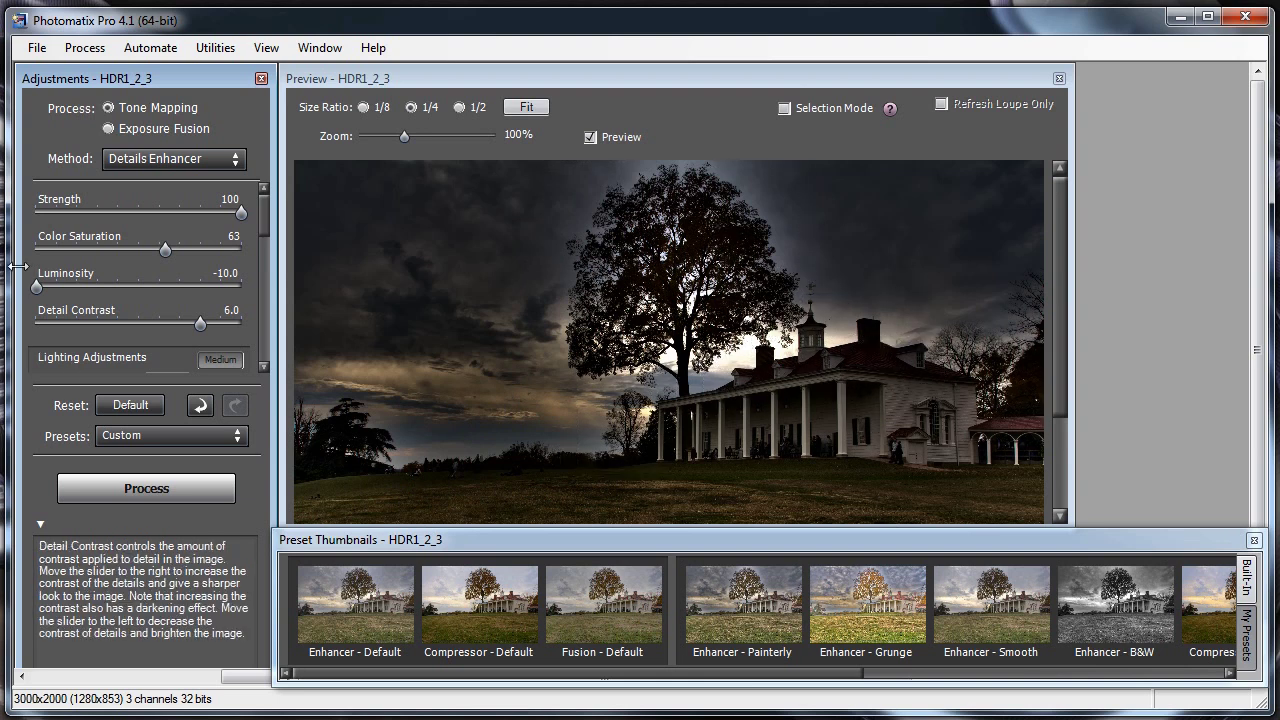
click(195, 287)
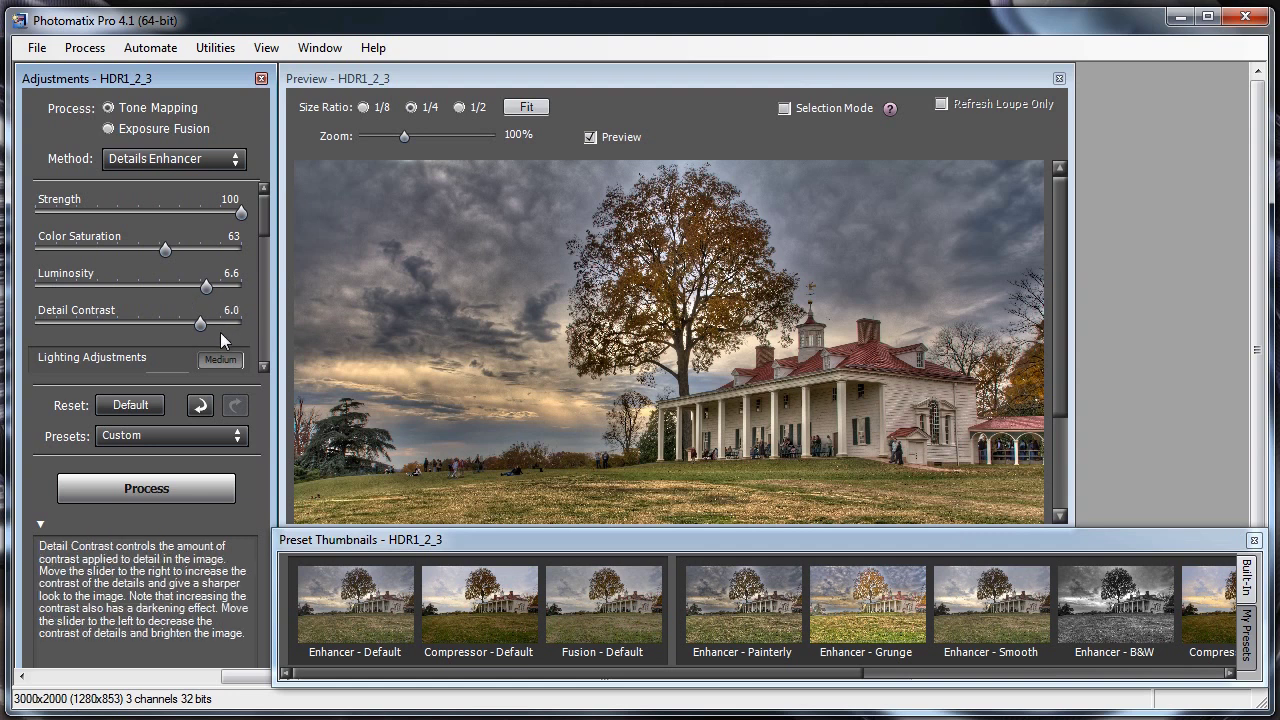
Compare Detail Contrast at its minimum, then set it to the maximum 10.0
mouse_move(200, 323)
mouse_down()
mouse_move(29, 335)
mouse_move(155, 325)
mouse_up()
mouse_move(240, 321)
mouse_down()
mouse_move(35, 326)
mouse_move(120, 326)
mouse_up()
drag(238, 325, 244, 325)
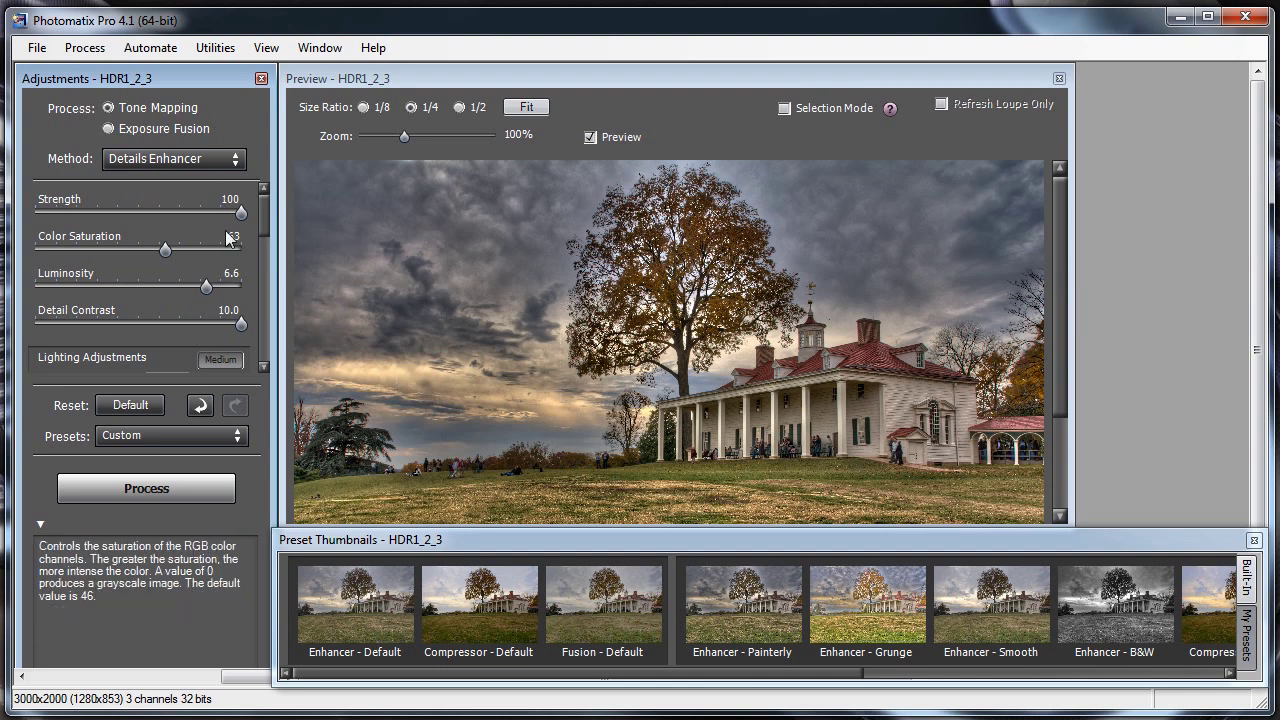
drag(266, 212, 266, 238)
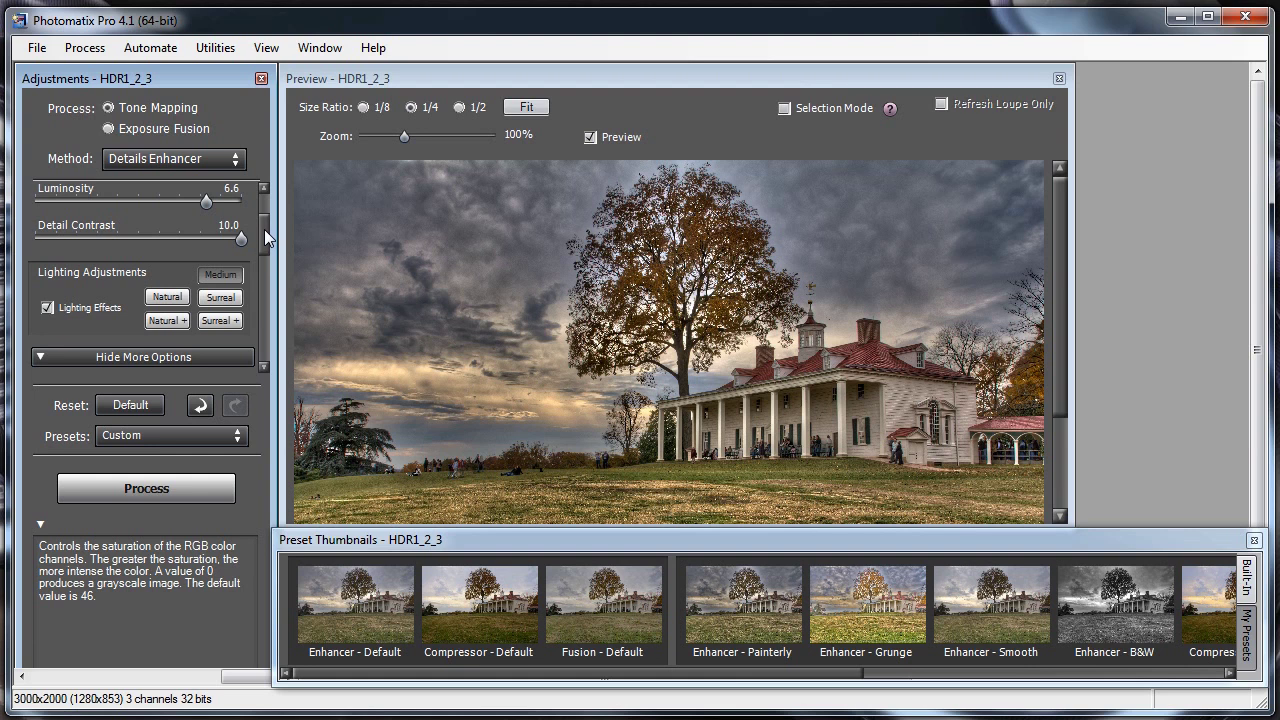
click(168, 297)
click(220, 297)
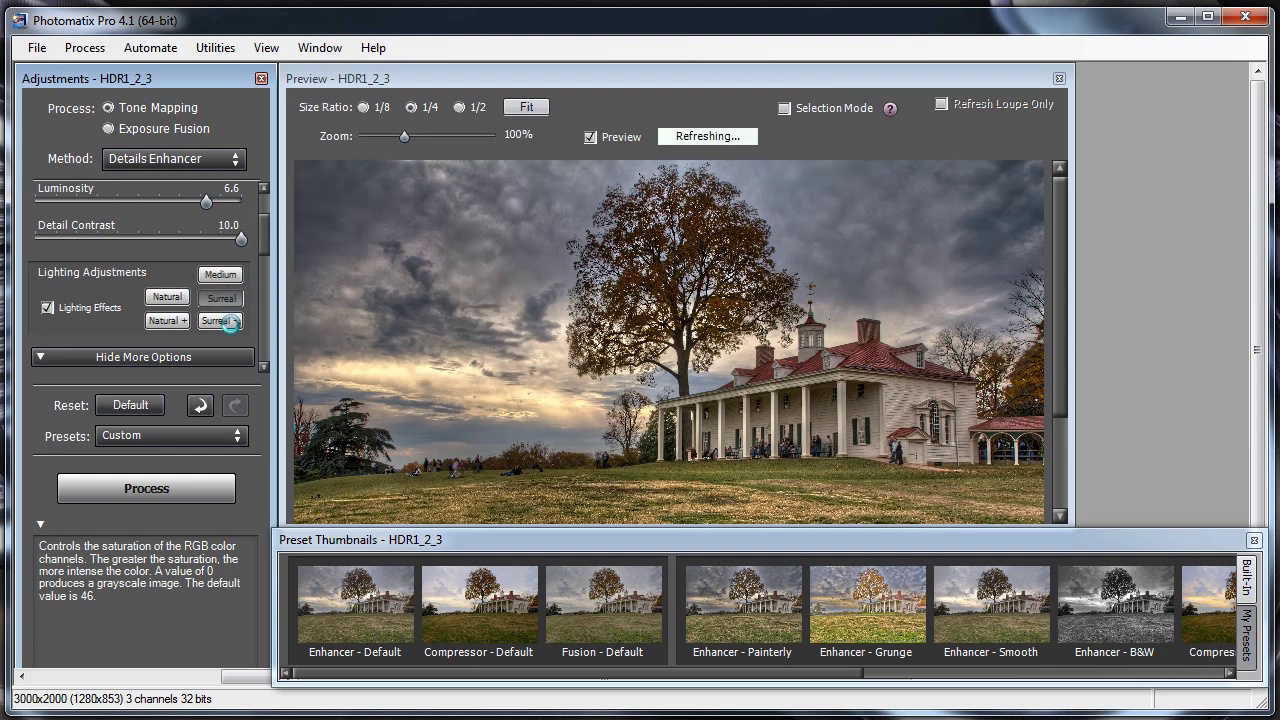
click(167, 320)
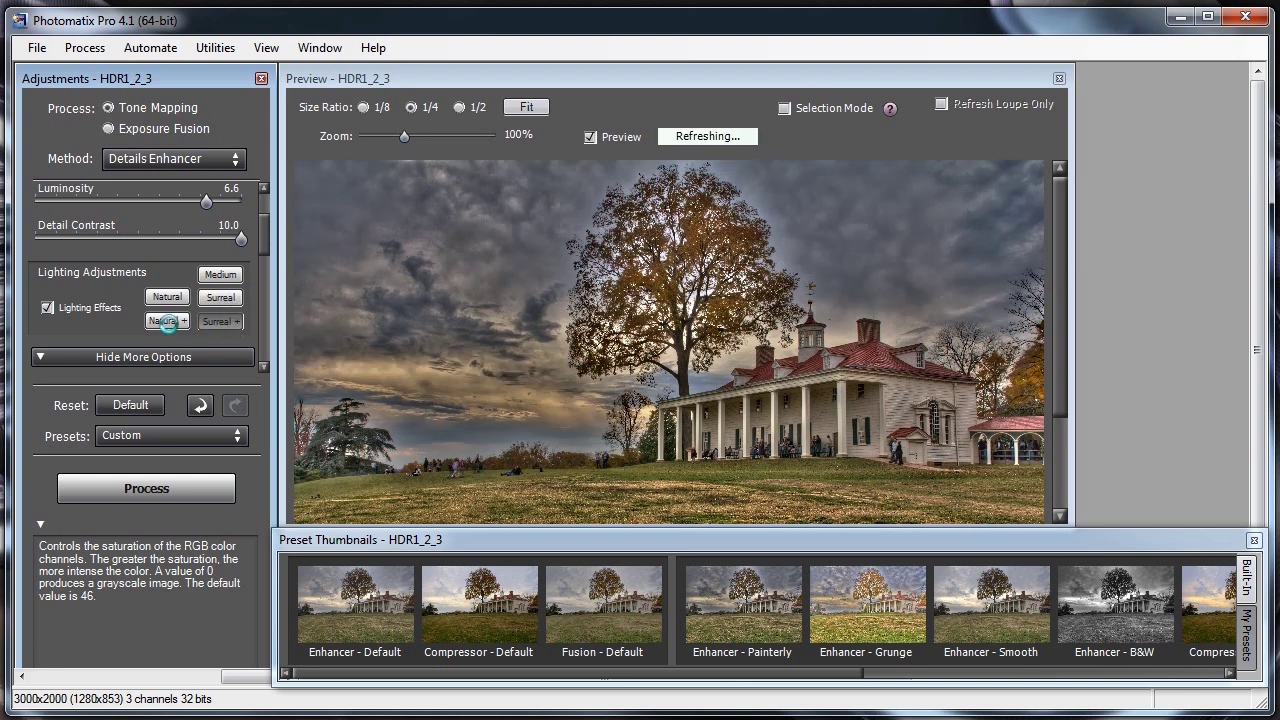
click(224, 276)
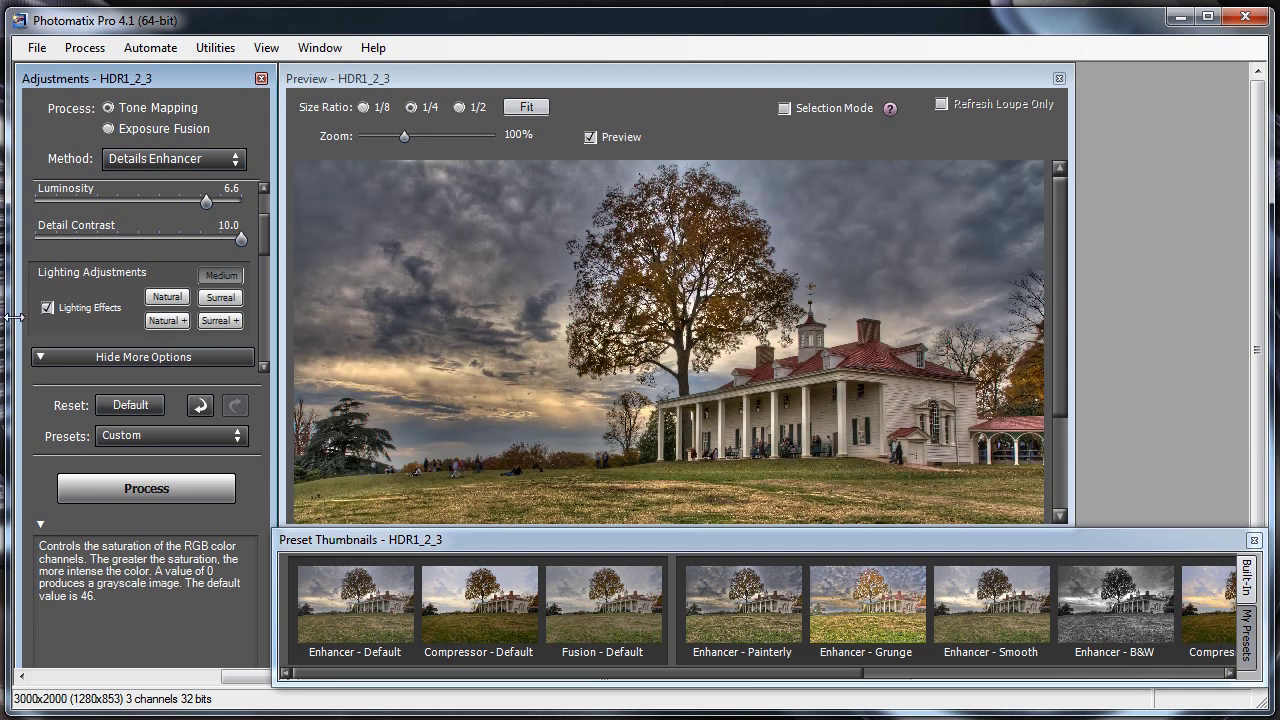
click(48, 310)
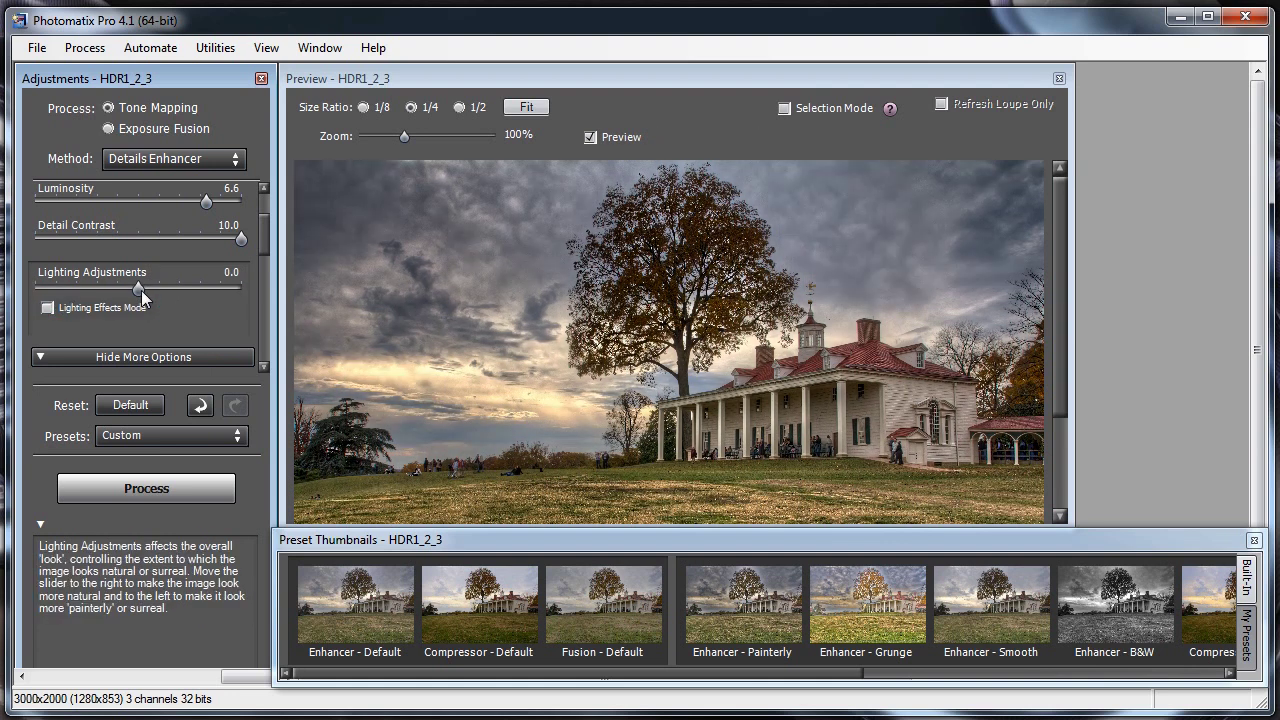
mouse_move(141, 289)
mouse_down()
mouse_move(40, 291)
mouse_move(124, 290)
mouse_up()
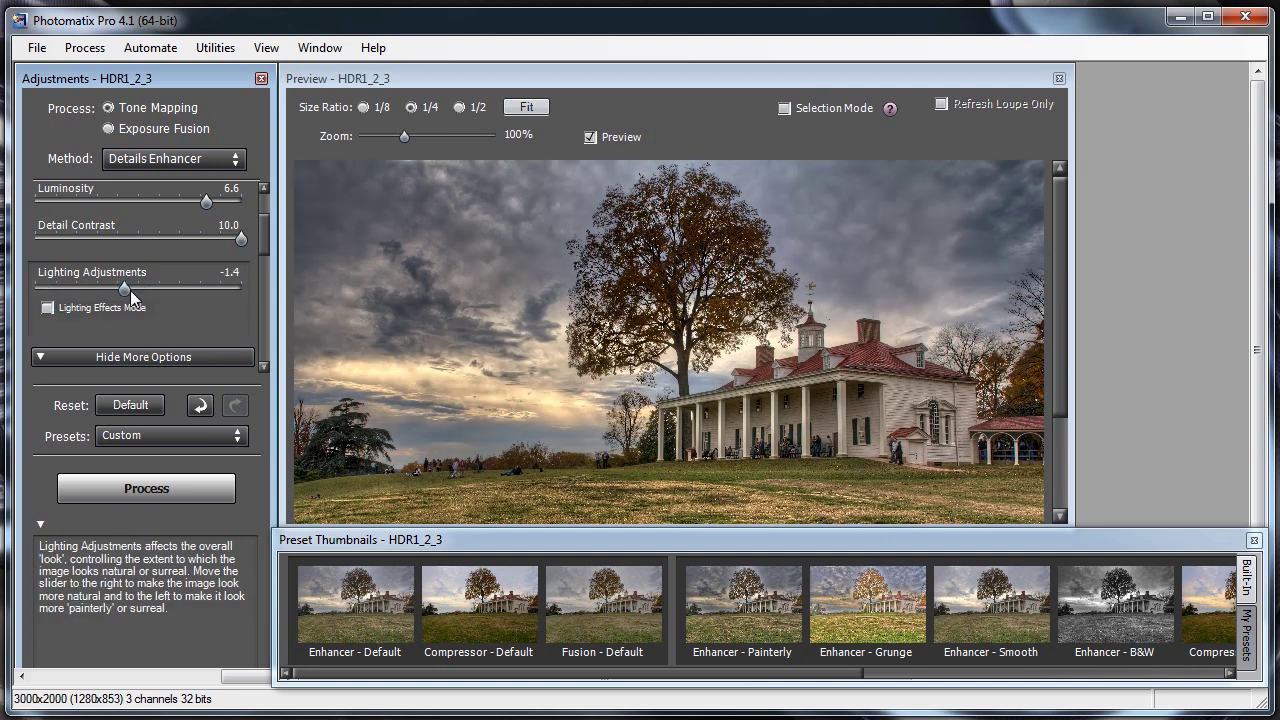
click(209, 290)
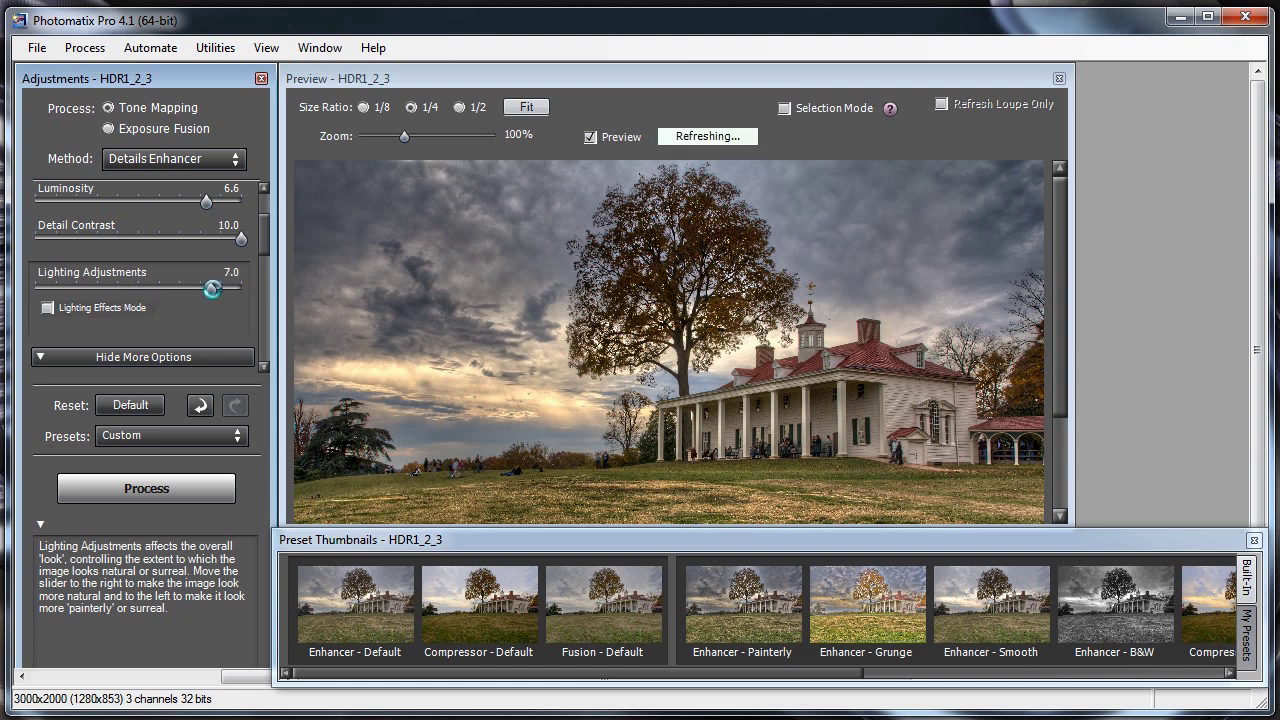
click(47, 308)
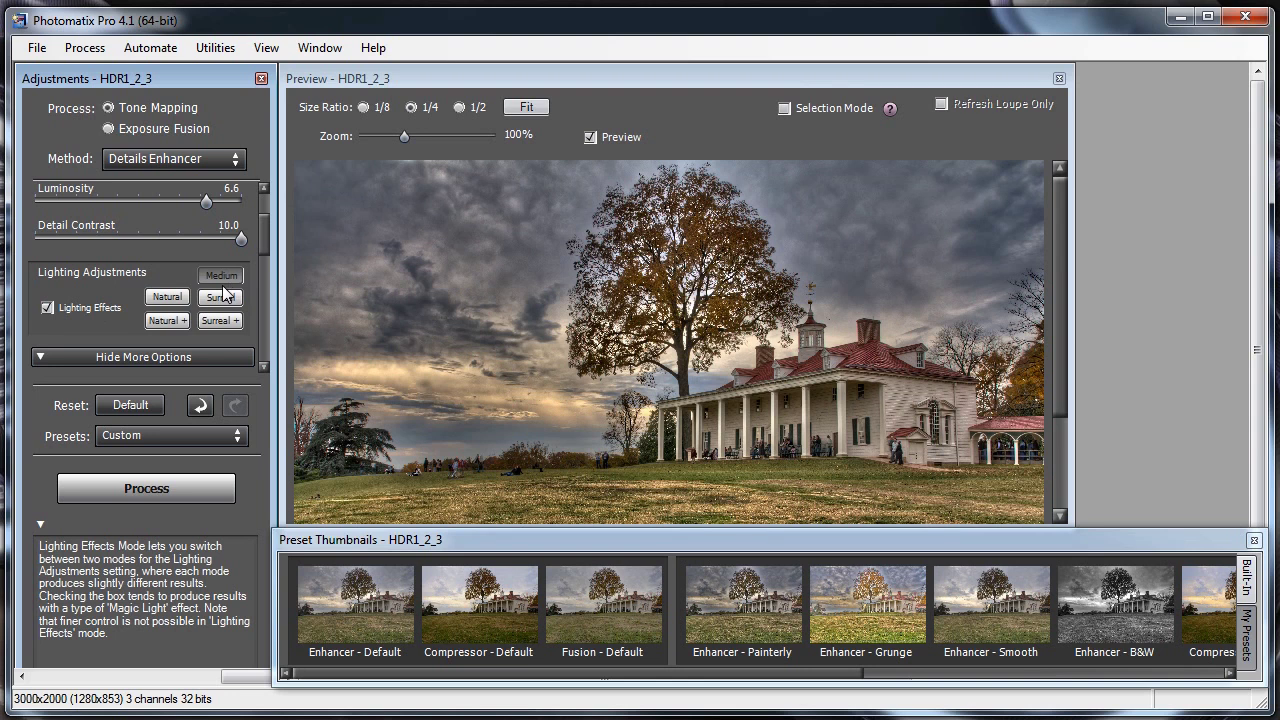
drag(265, 234, 272, 276)
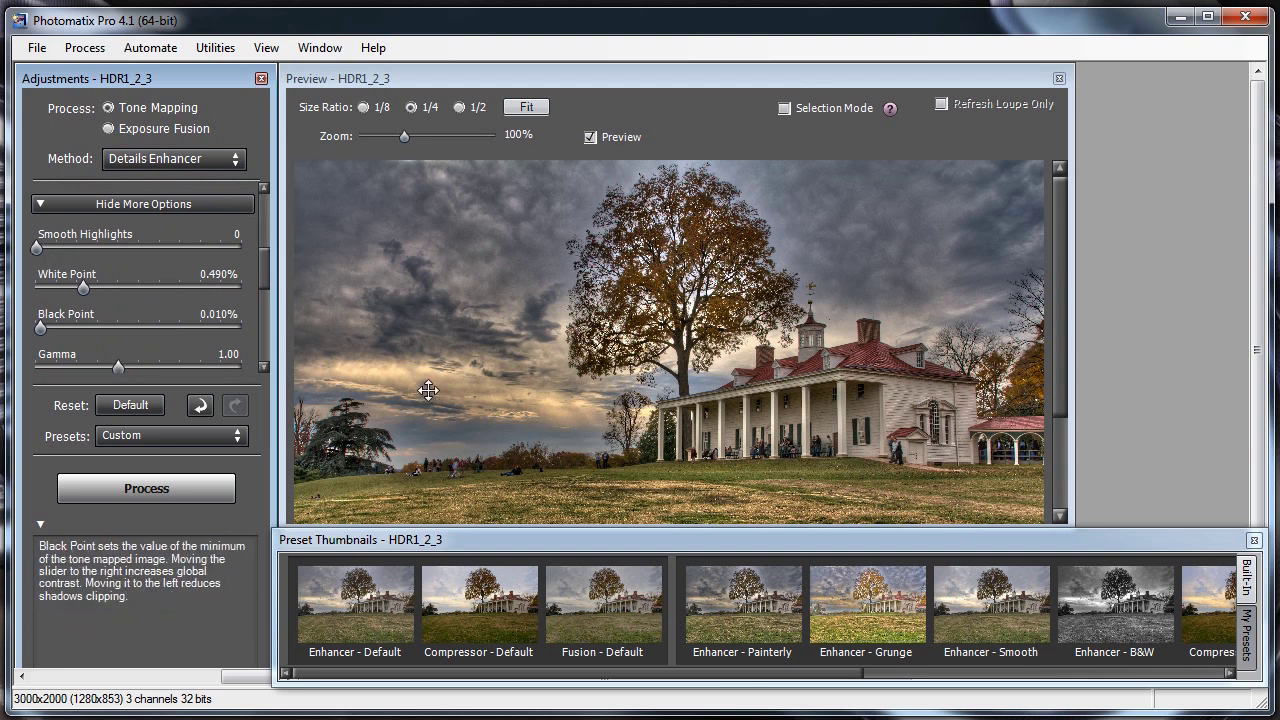
click(553, 402)
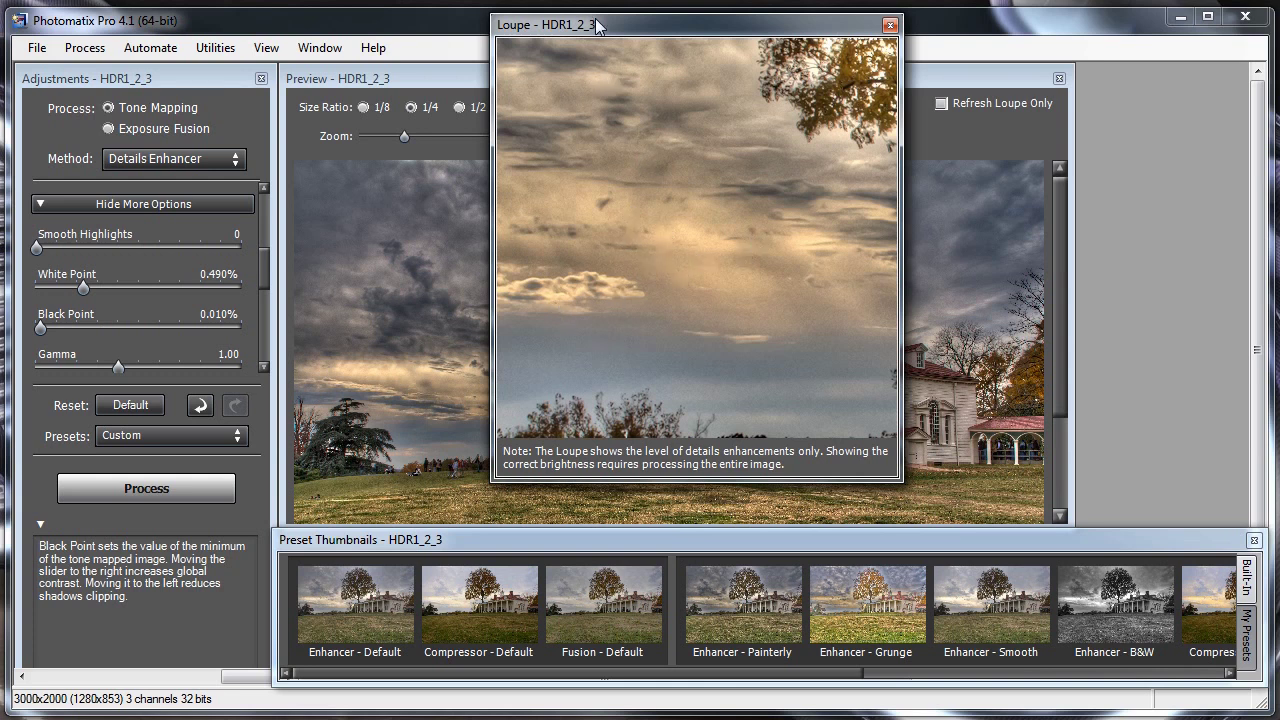
drag(596, 22, 584, 49)
drag(37, 246, 86, 245)
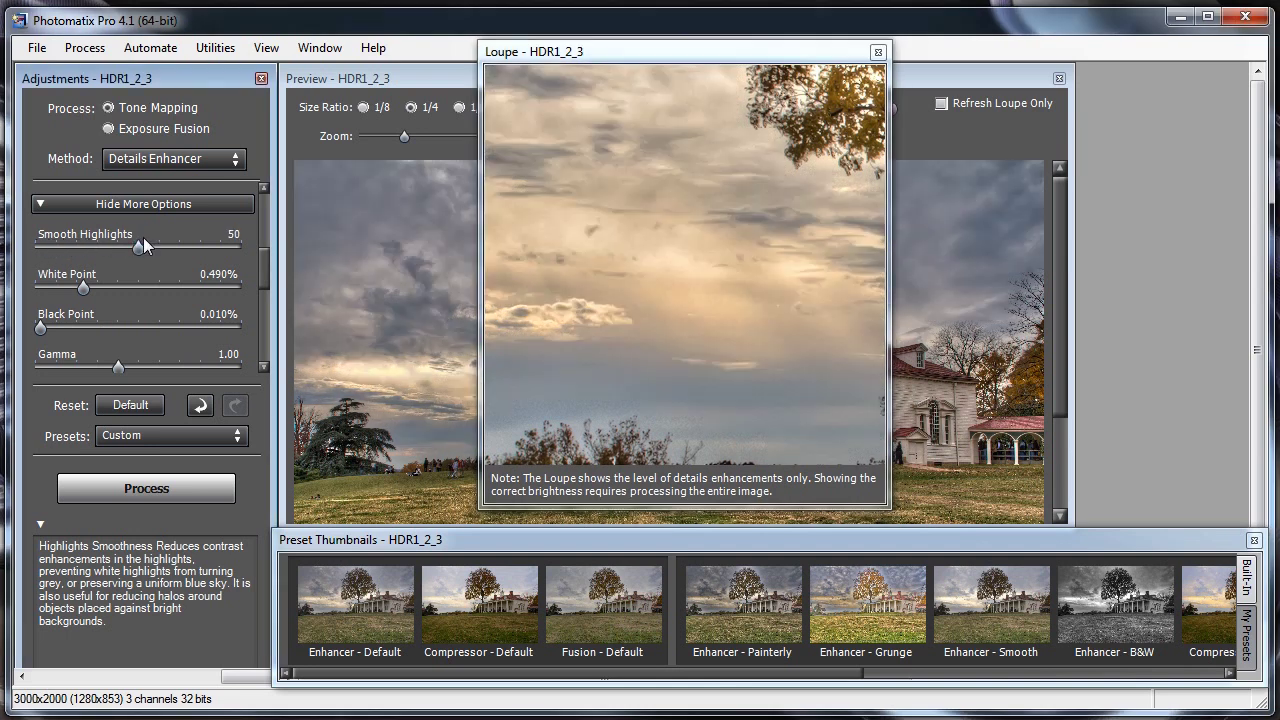
drag(144, 247, 176, 247)
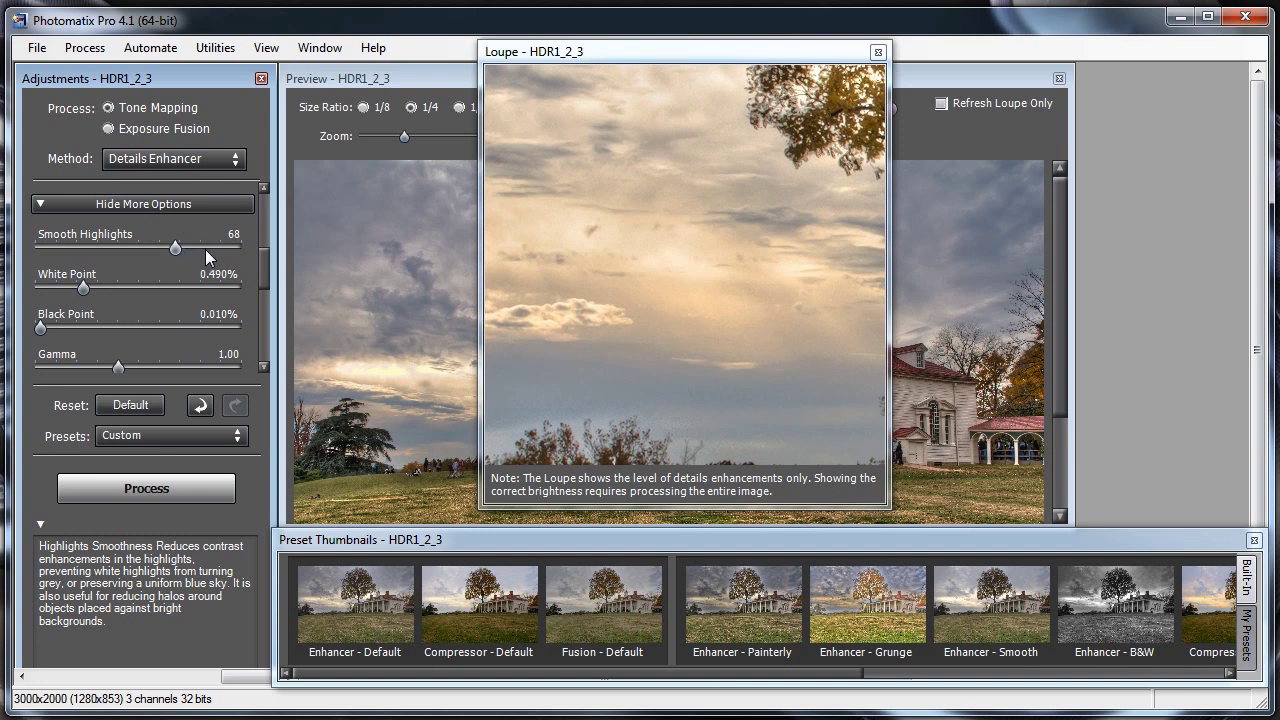
mouse_move(622, 56)
mouse_down()
mouse_move(893, 212)
mouse_move(886, 203)
mouse_up()
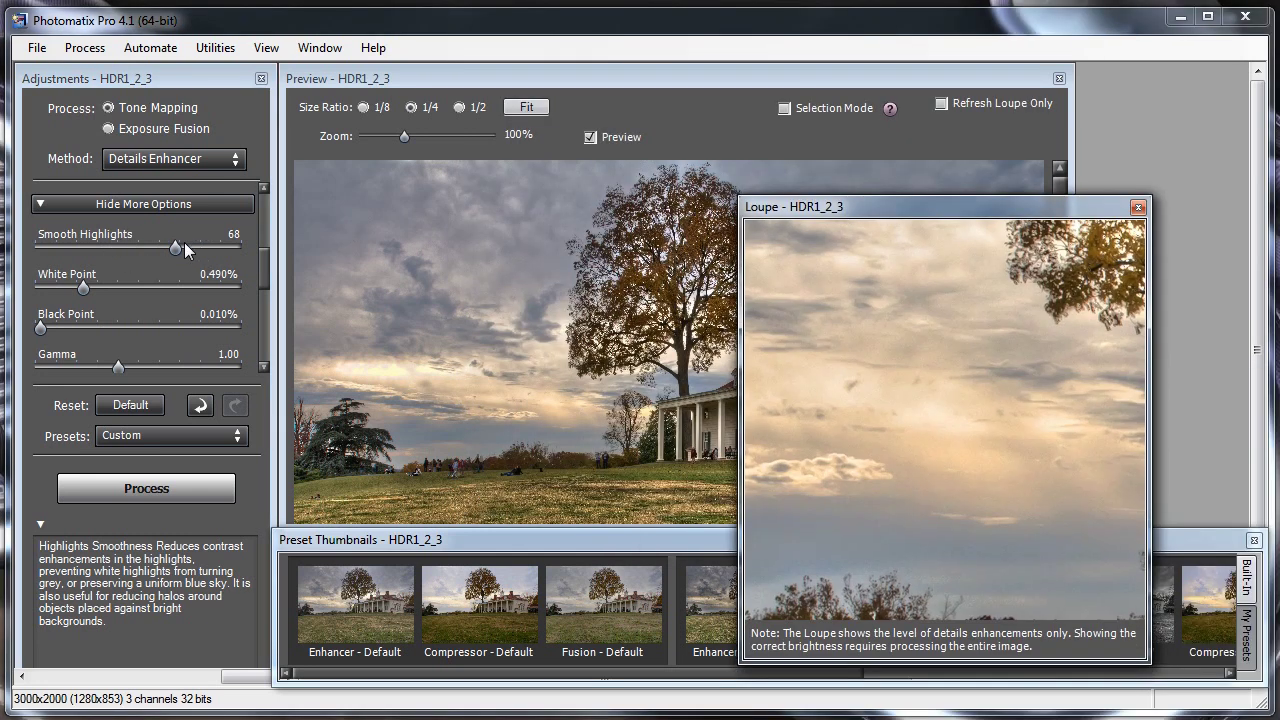
drag(172, 247, 36, 247)
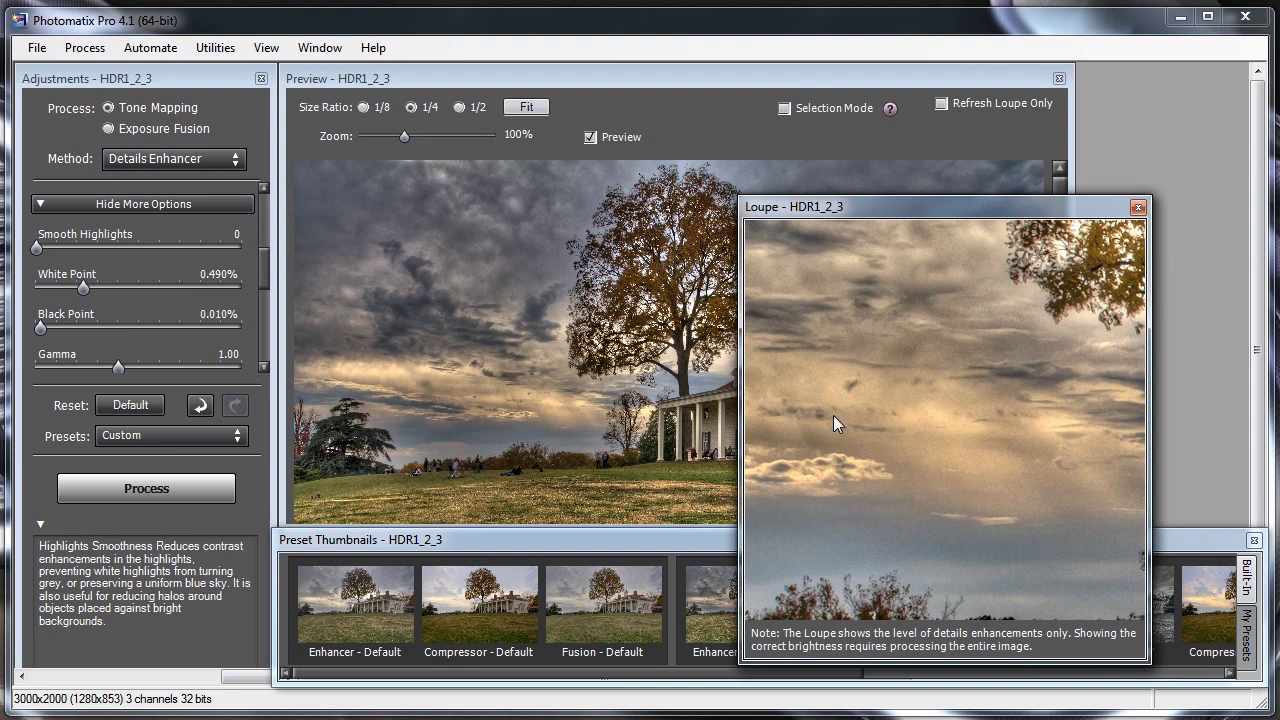
click(1138, 208)
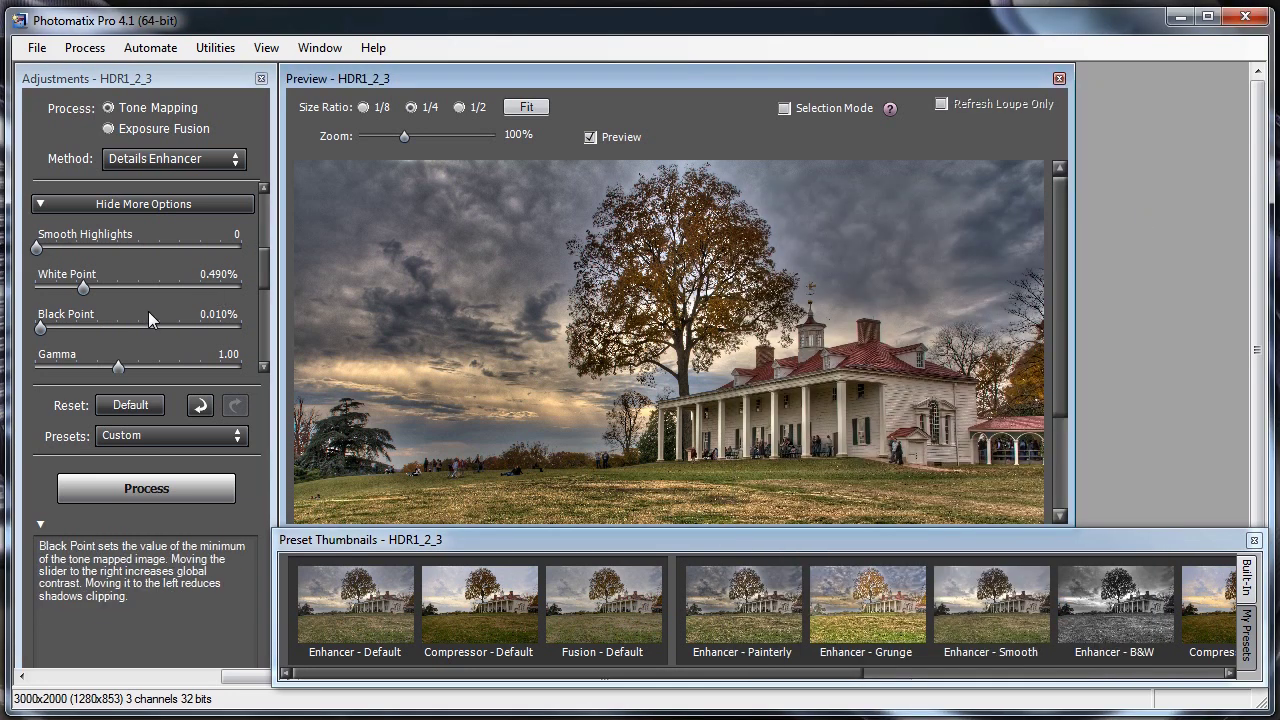
Try White Point values from 0% upward, checking the sky in the Loupe, ending at 2.114%
drag(85, 286, 201, 289)
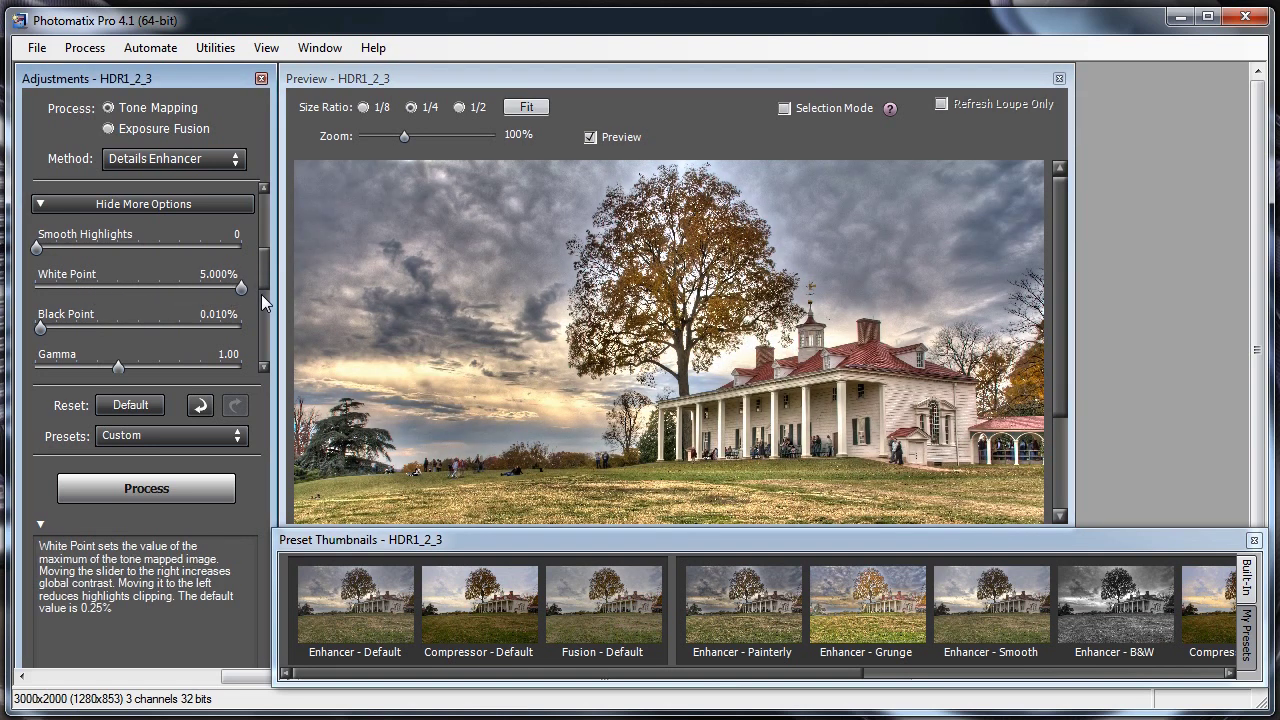
drag(239, 287, 30, 289)
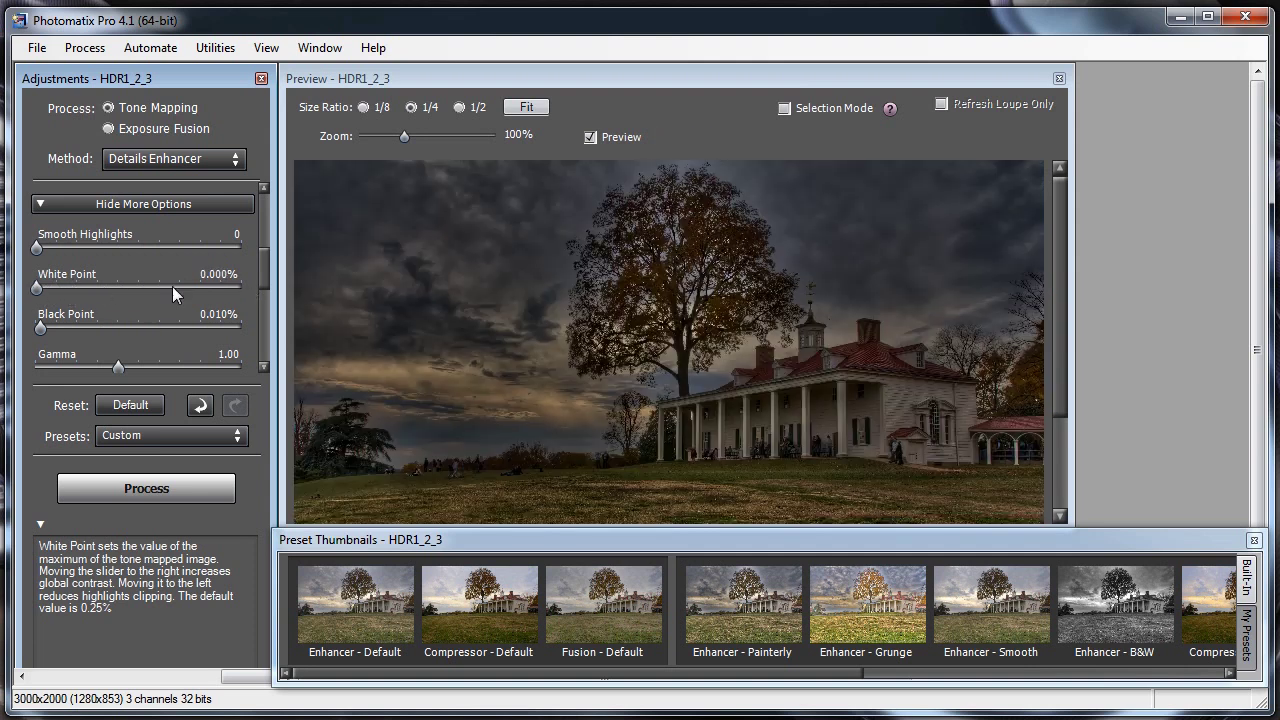
drag(38, 288, 97, 289)
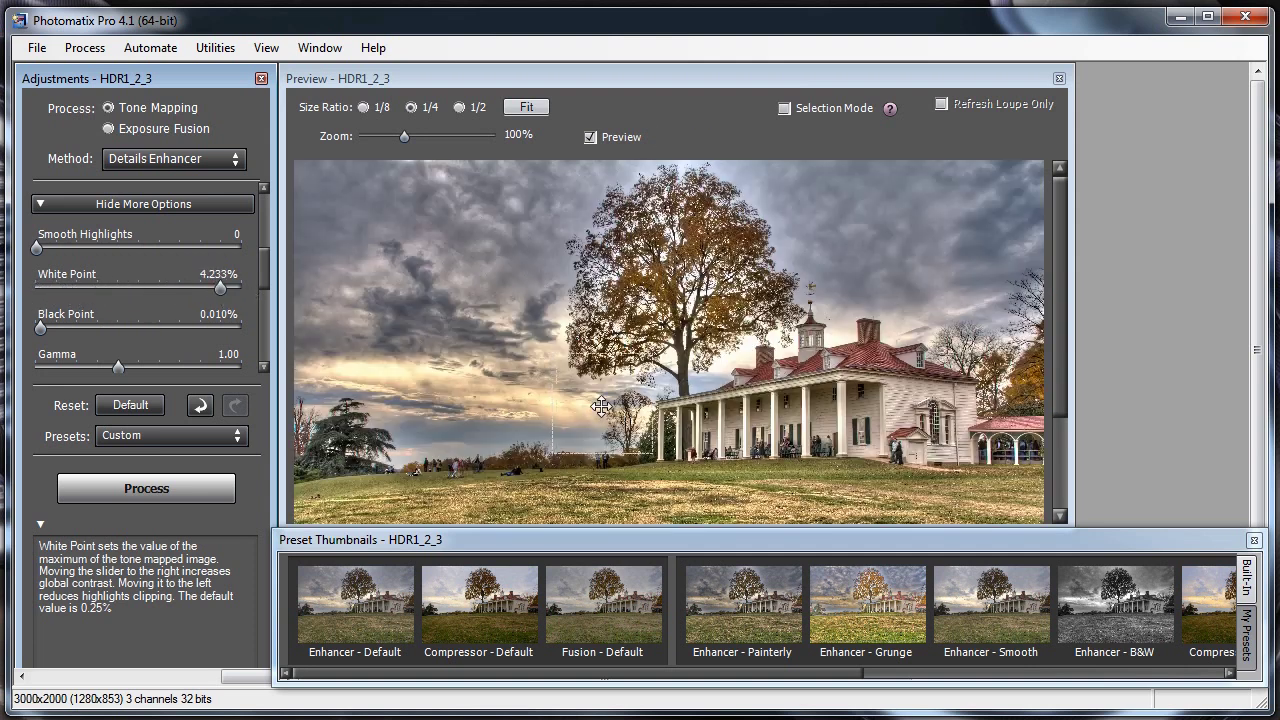
click(557, 410)
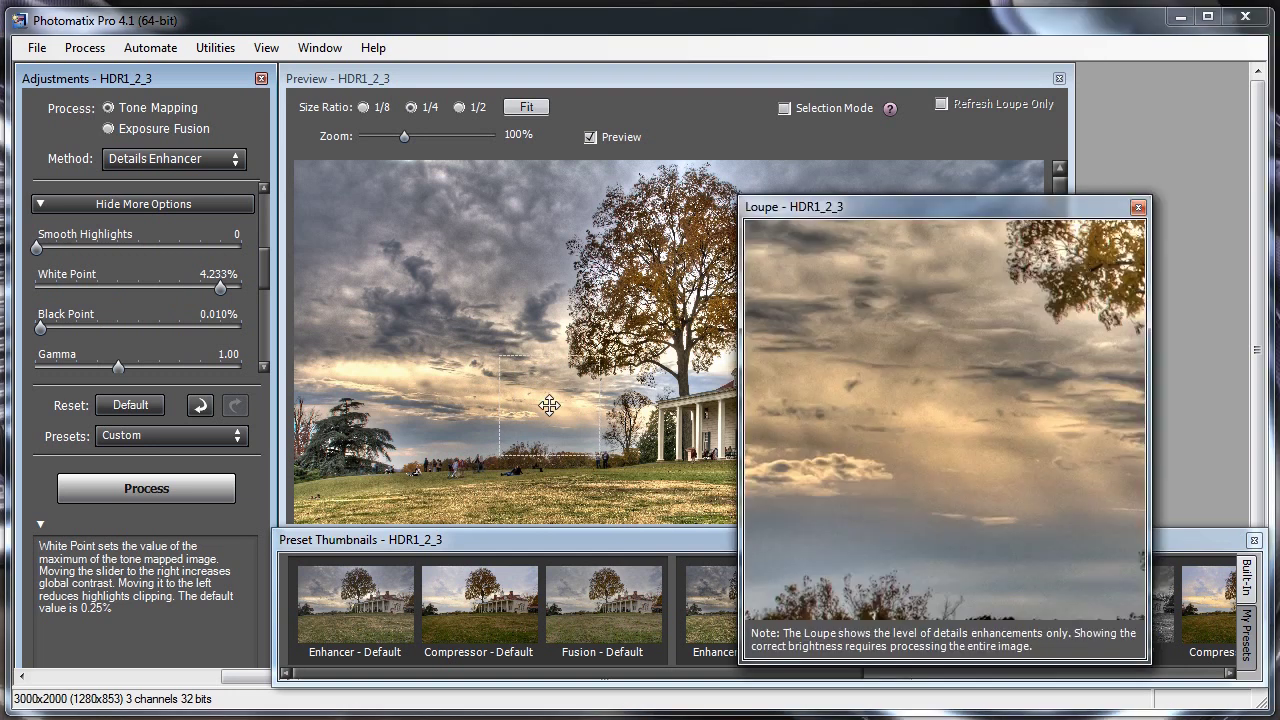
drag(220, 287, 158, 289)
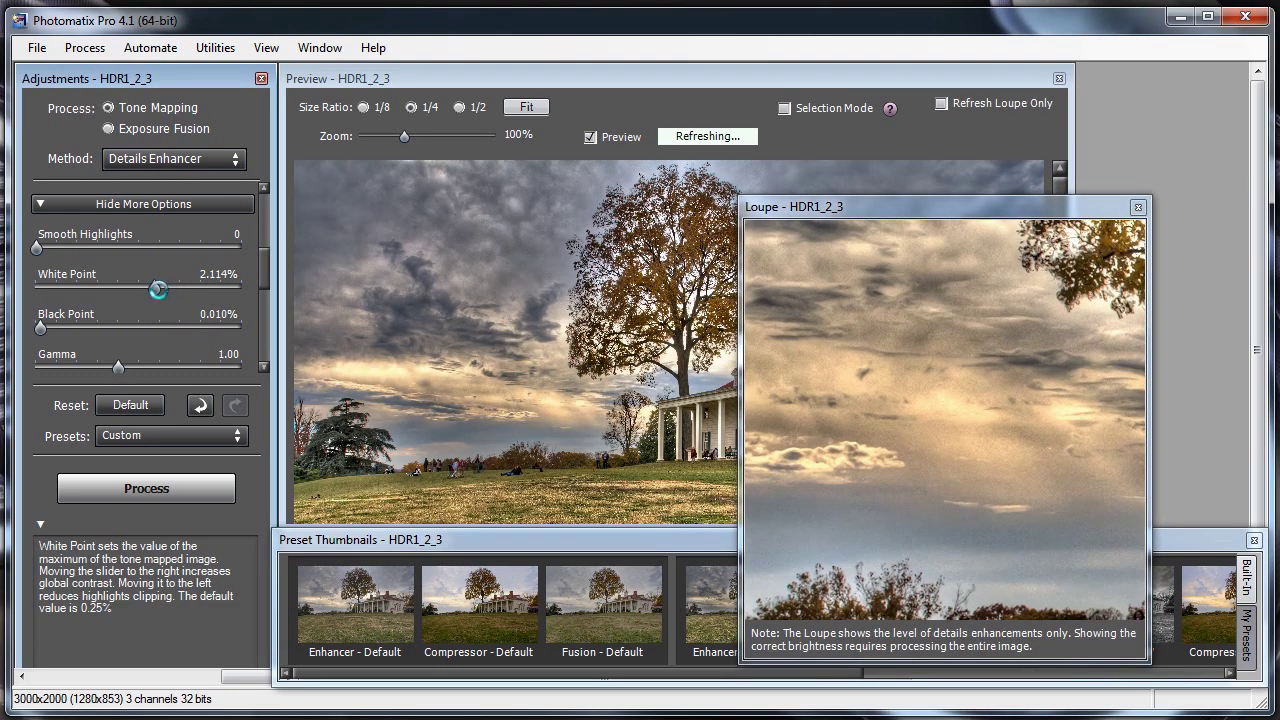
click(1137, 207)
Raise Black Point to 5% and inspect the darker porch in the Loupe
click(857, 403)
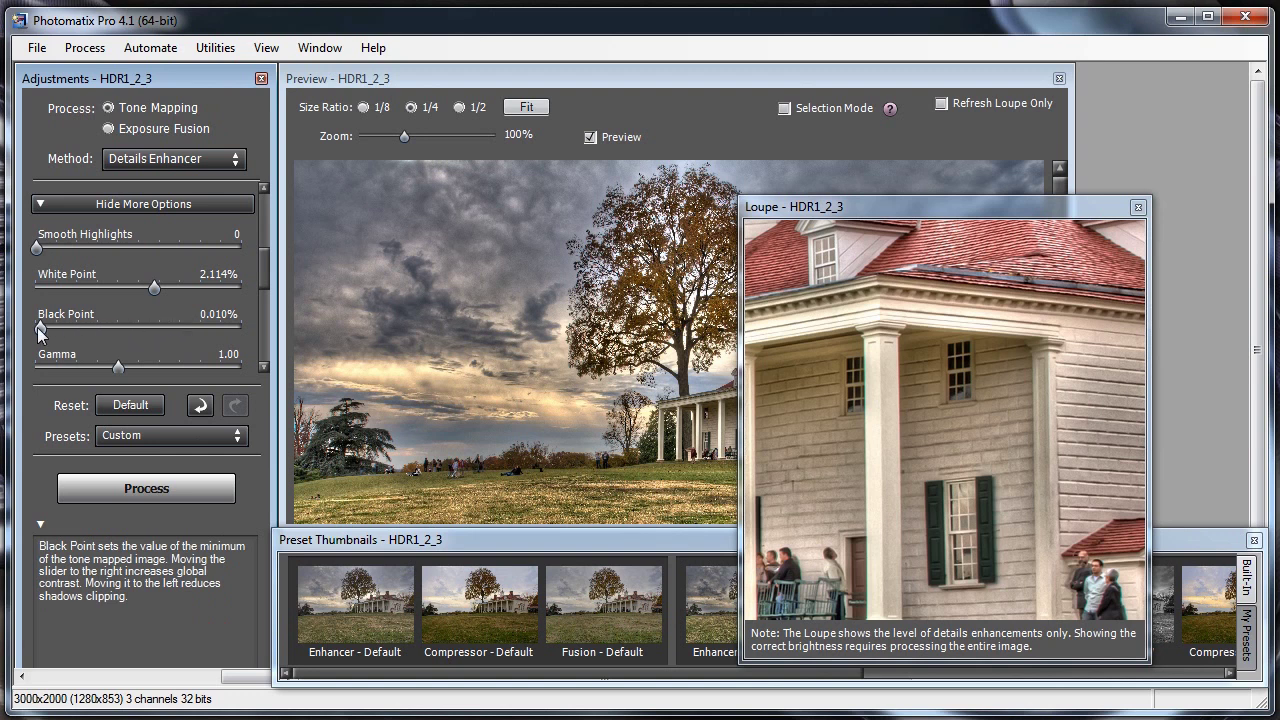
drag(38, 327, 208, 325)
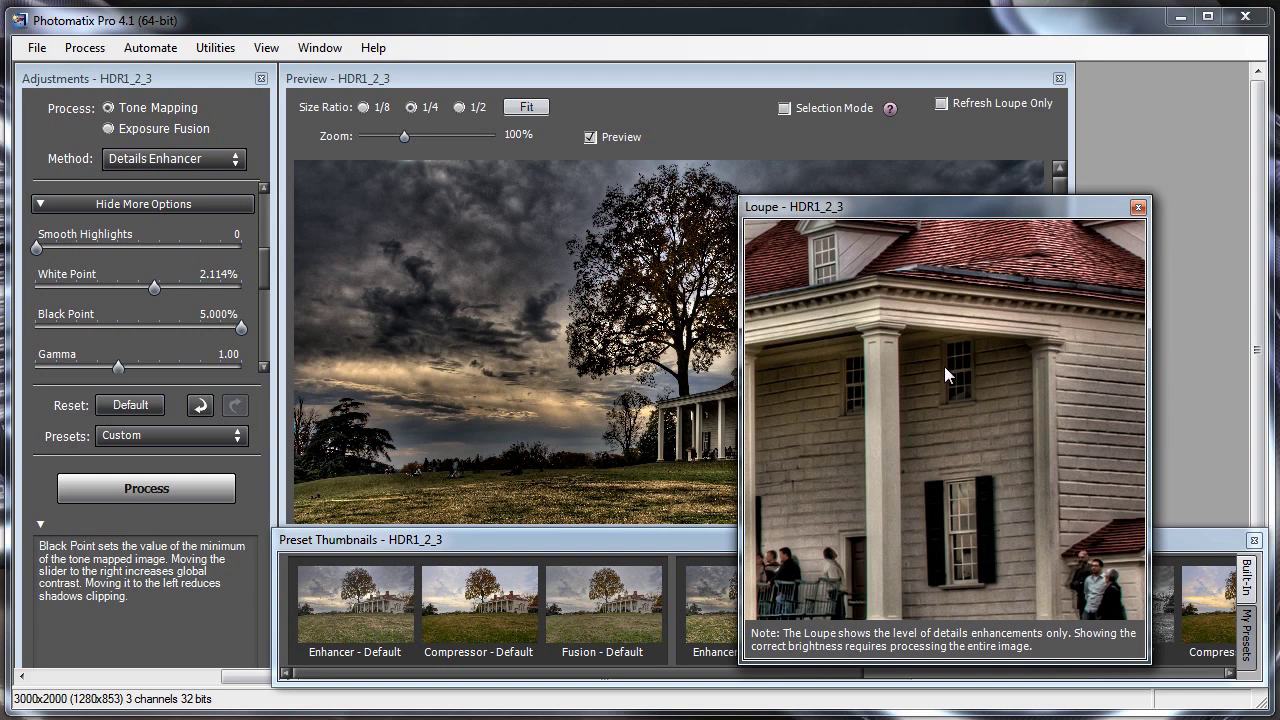
mouse_move(882, 217)
mouse_down()
mouse_move(1273, 505)
mouse_move(980, 234)
mouse_up()
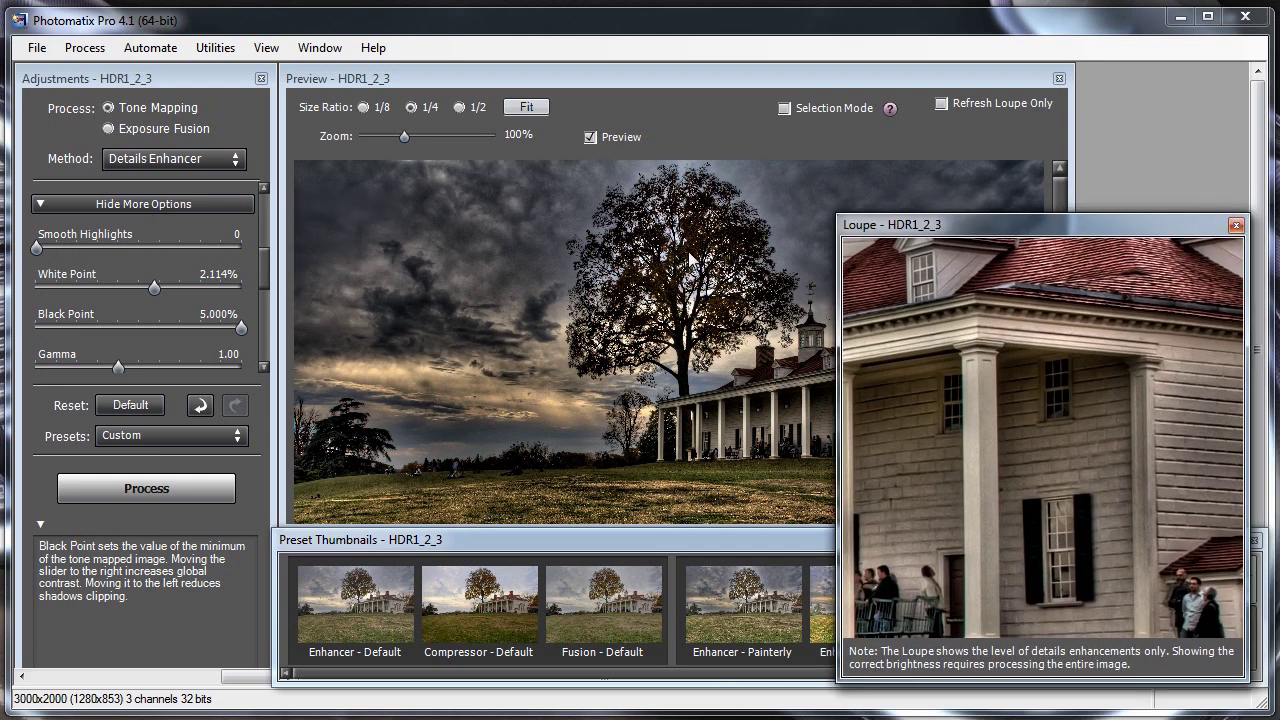
click(1236, 225)
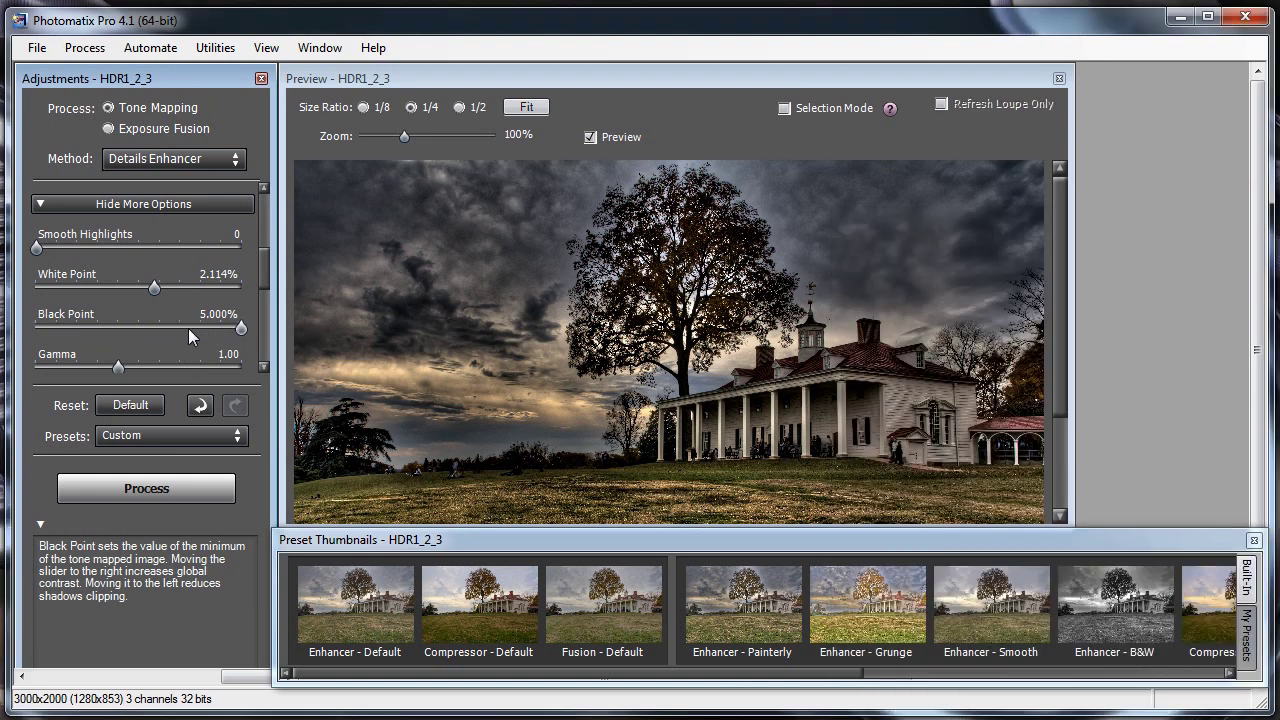
Bring Black Point back down to 0.075%
drag(183, 328, 71, 334)
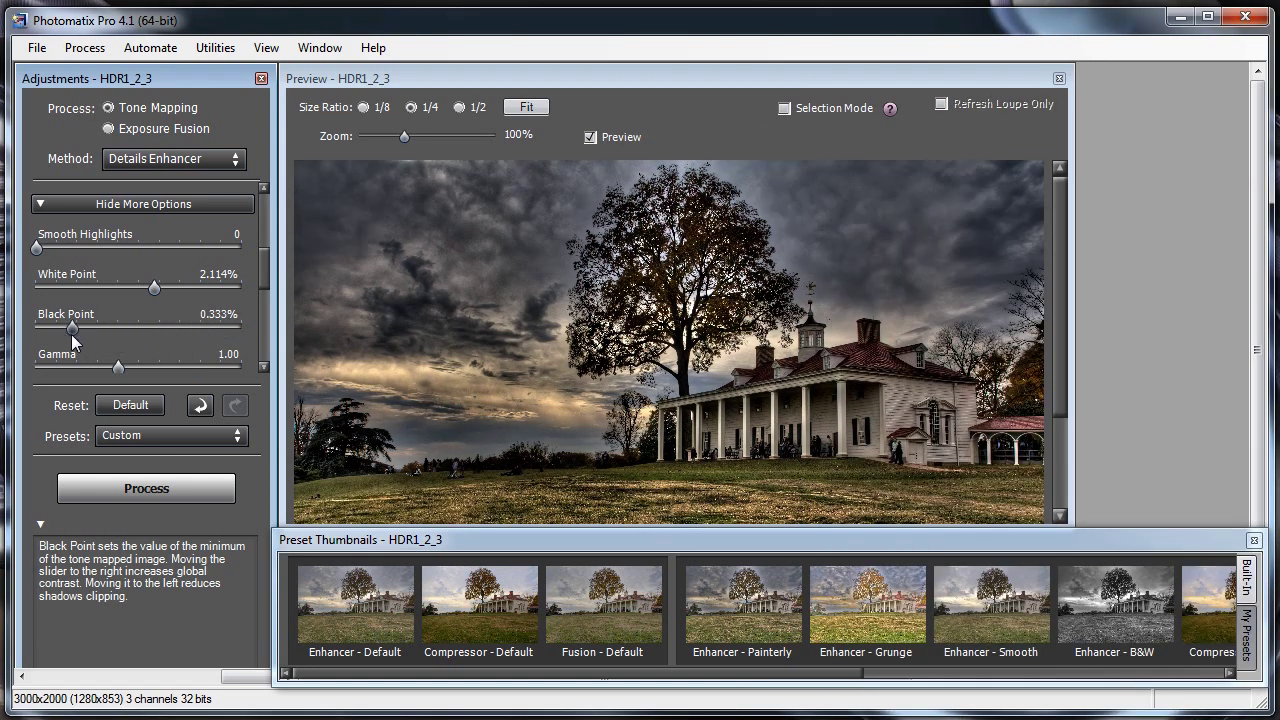
drag(74, 329, 37, 329)
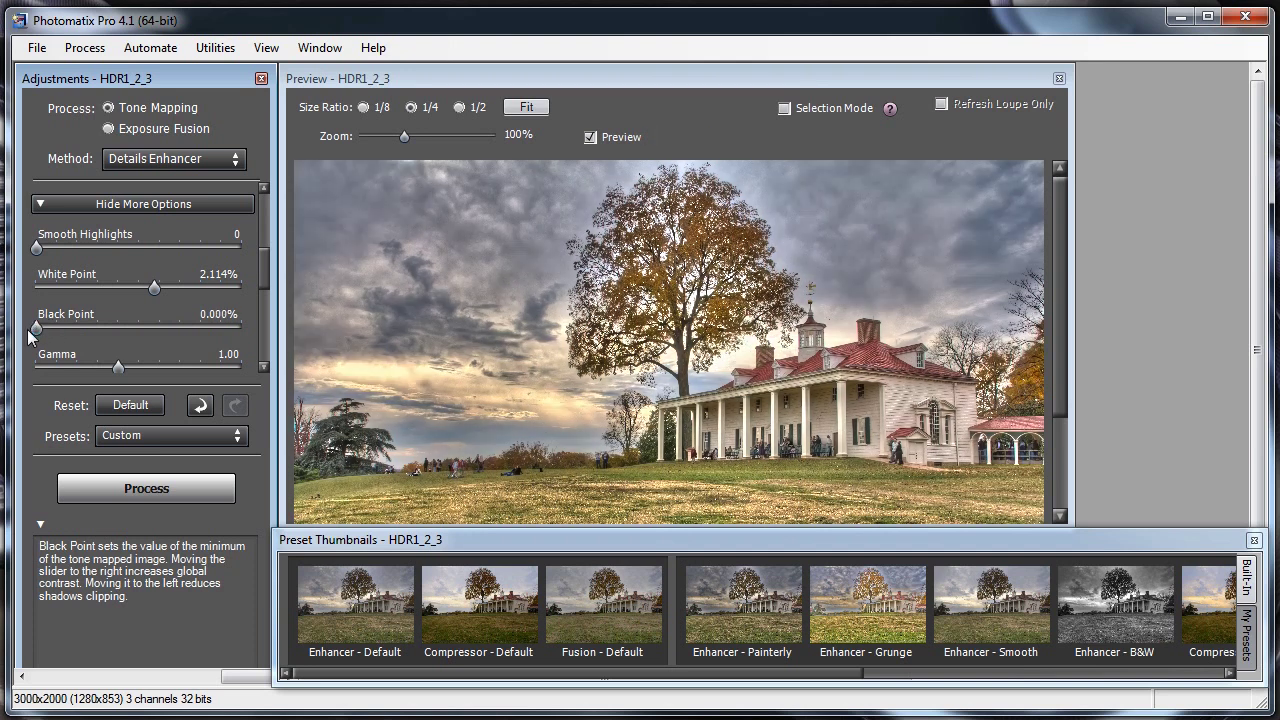
drag(36, 329, 50, 327)
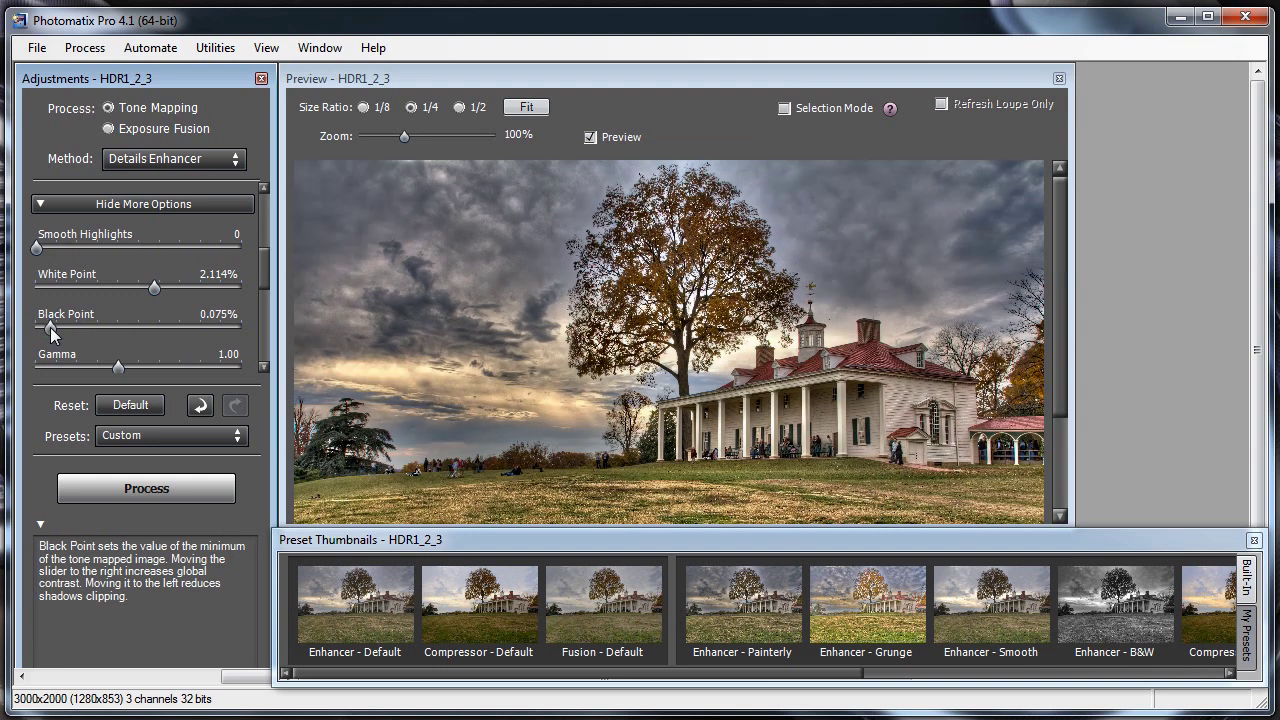
Test Gamma at higher values, then settle it at 0.95
mouse_move(266, 267)
mouse_down()
mouse_move(268, 212)
mouse_move(270, 286)
mouse_up()
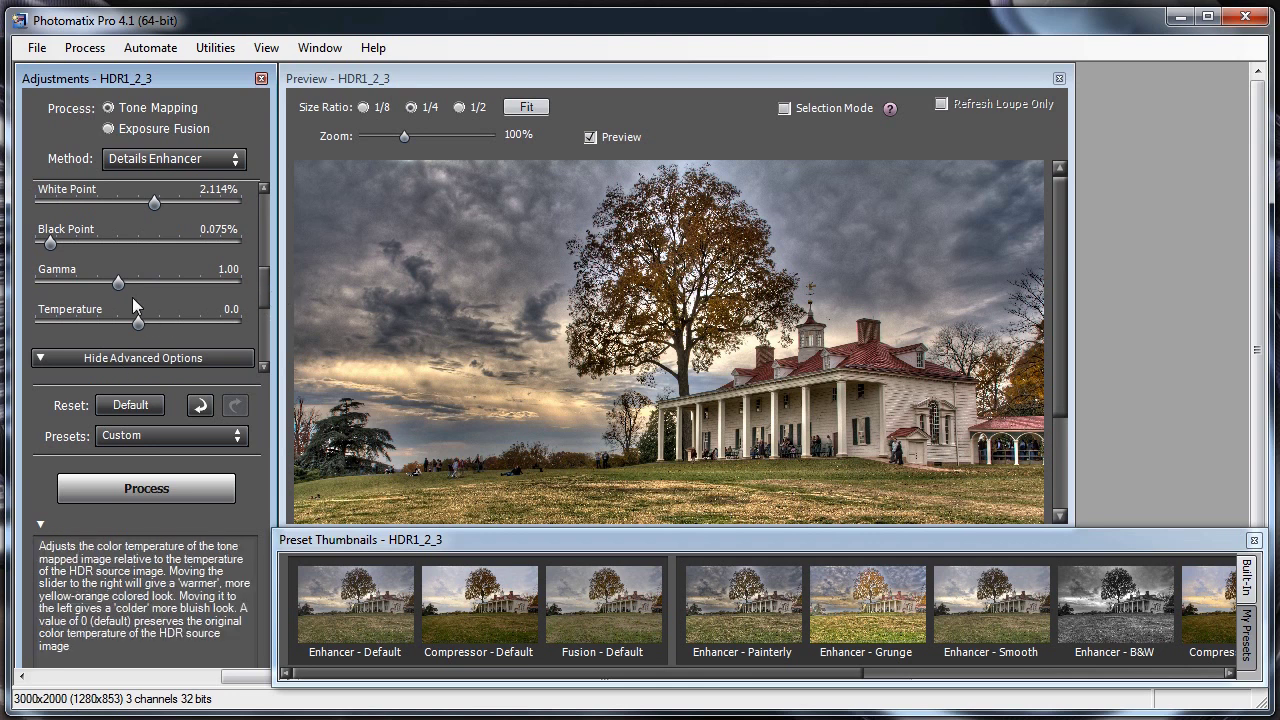
drag(115, 282, 149, 281)
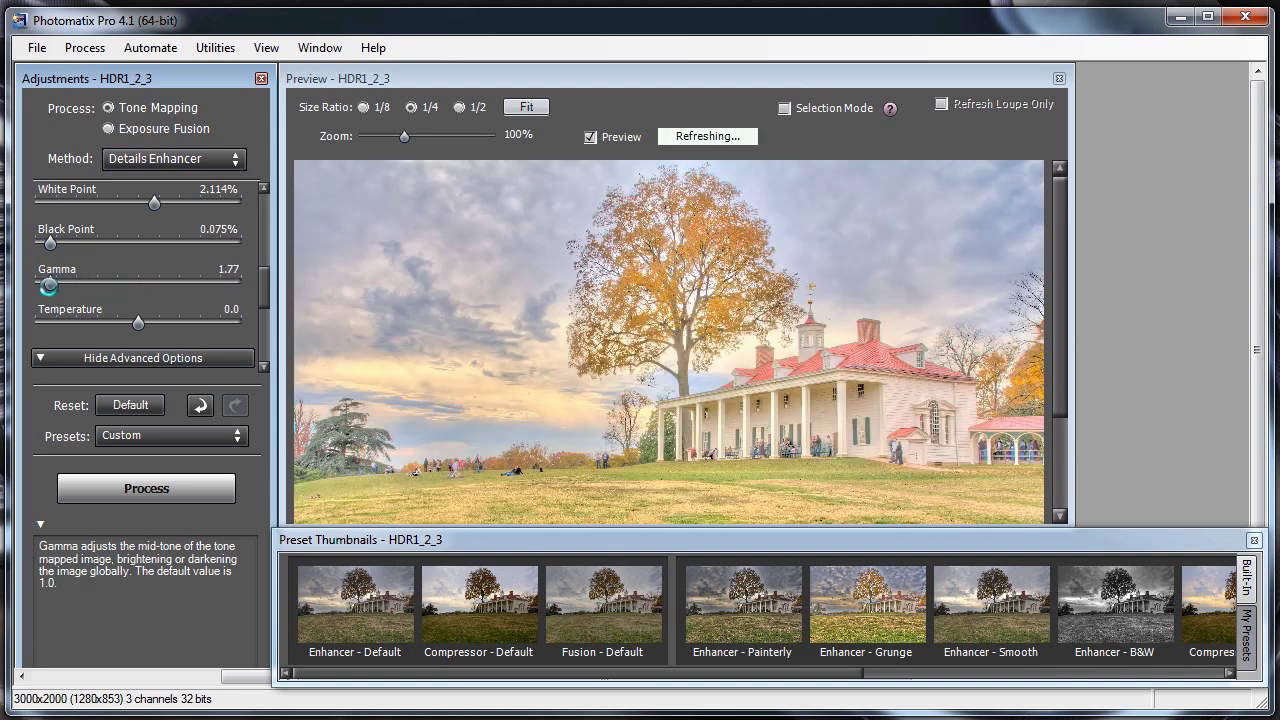
drag(55, 281, 125, 280)
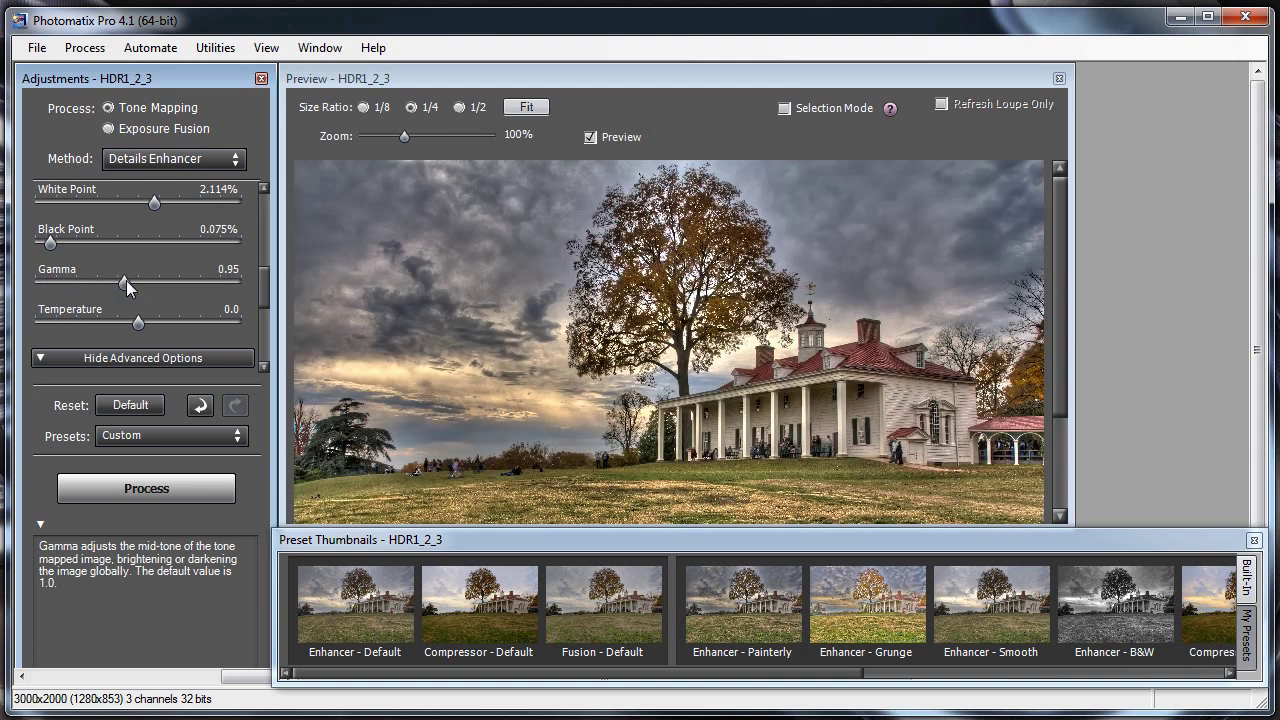
drag(126, 280, 124, 283)
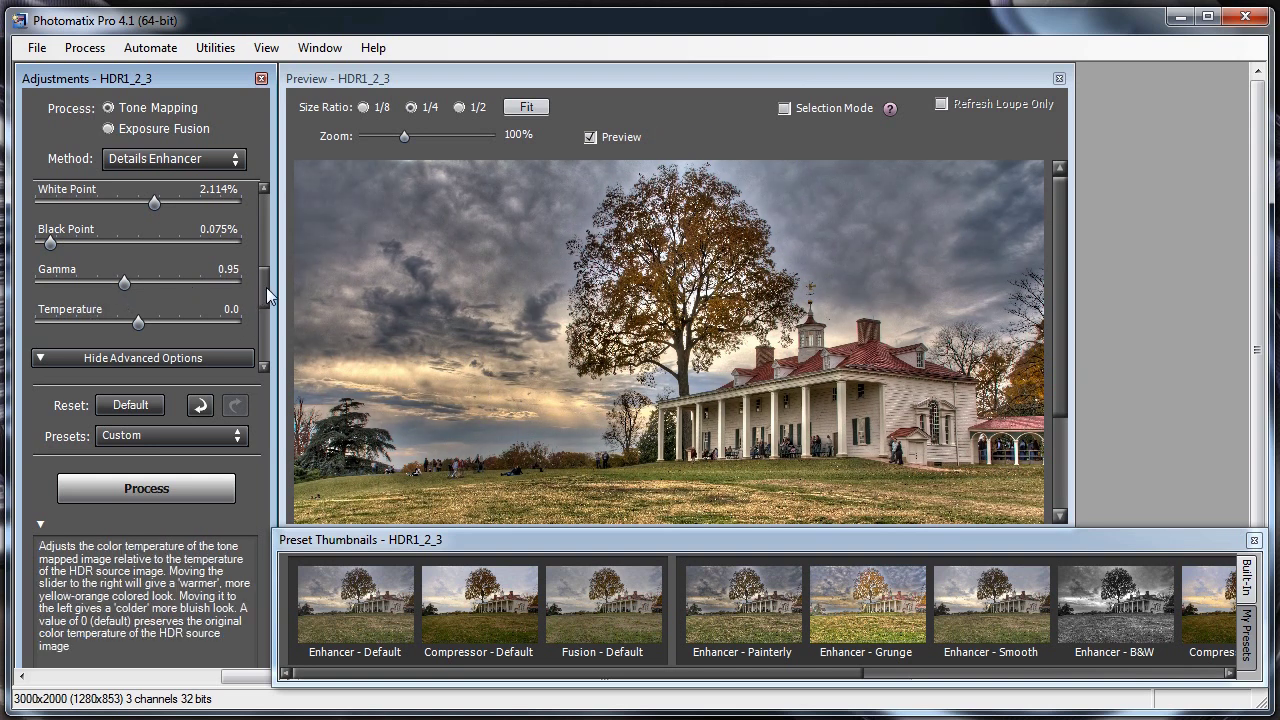
Compare cool and warm Temperature extremes, then settle on -0.4
drag(266, 287, 266, 302)
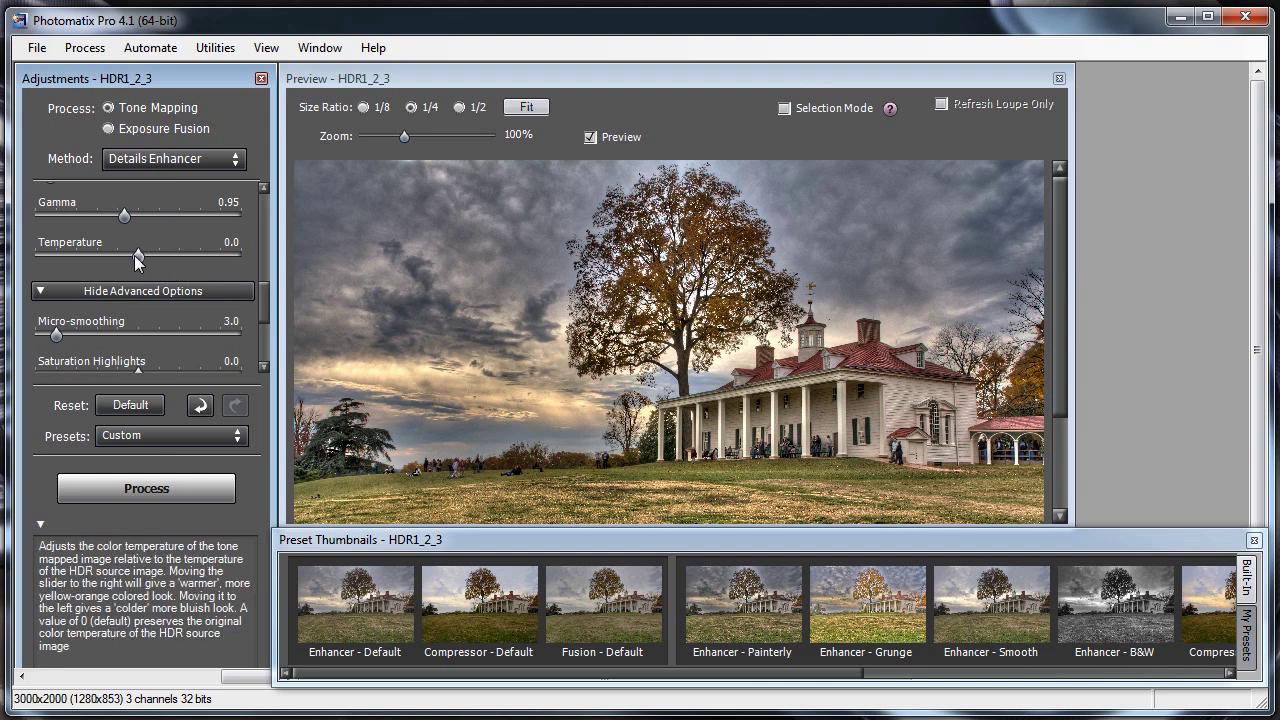
drag(130, 258, 15, 266)
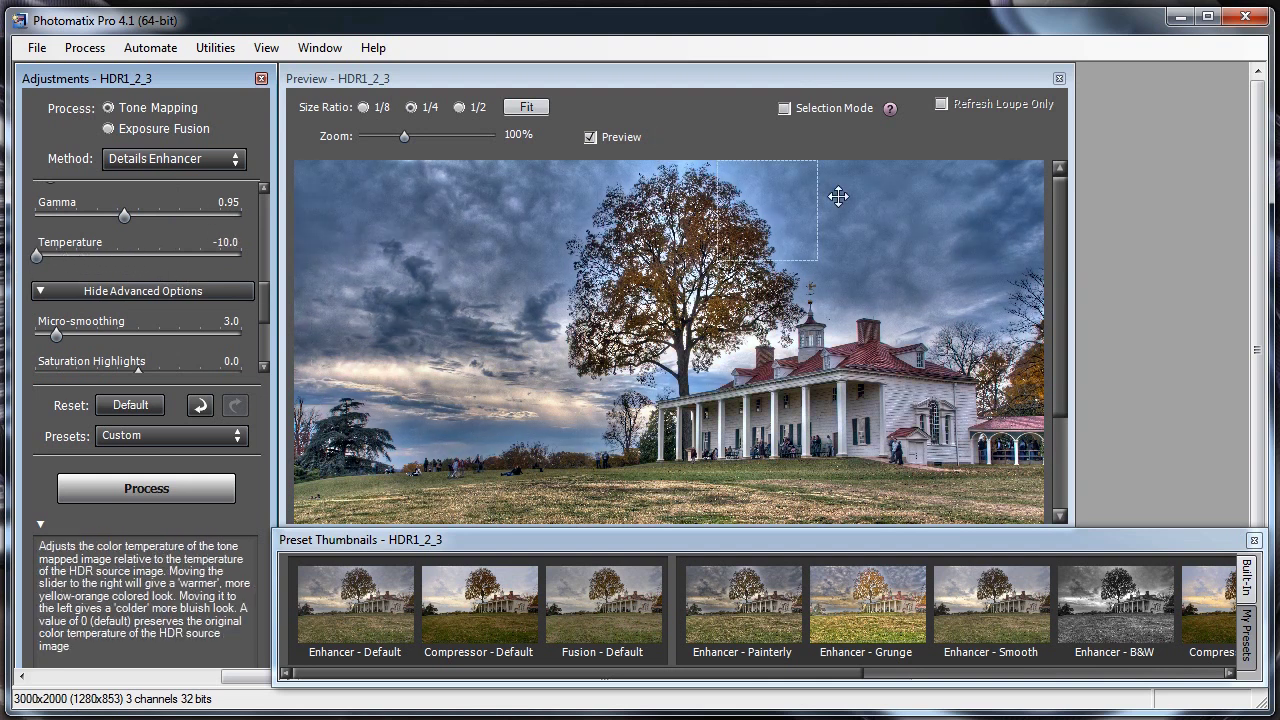
drag(40, 258, 111, 254)
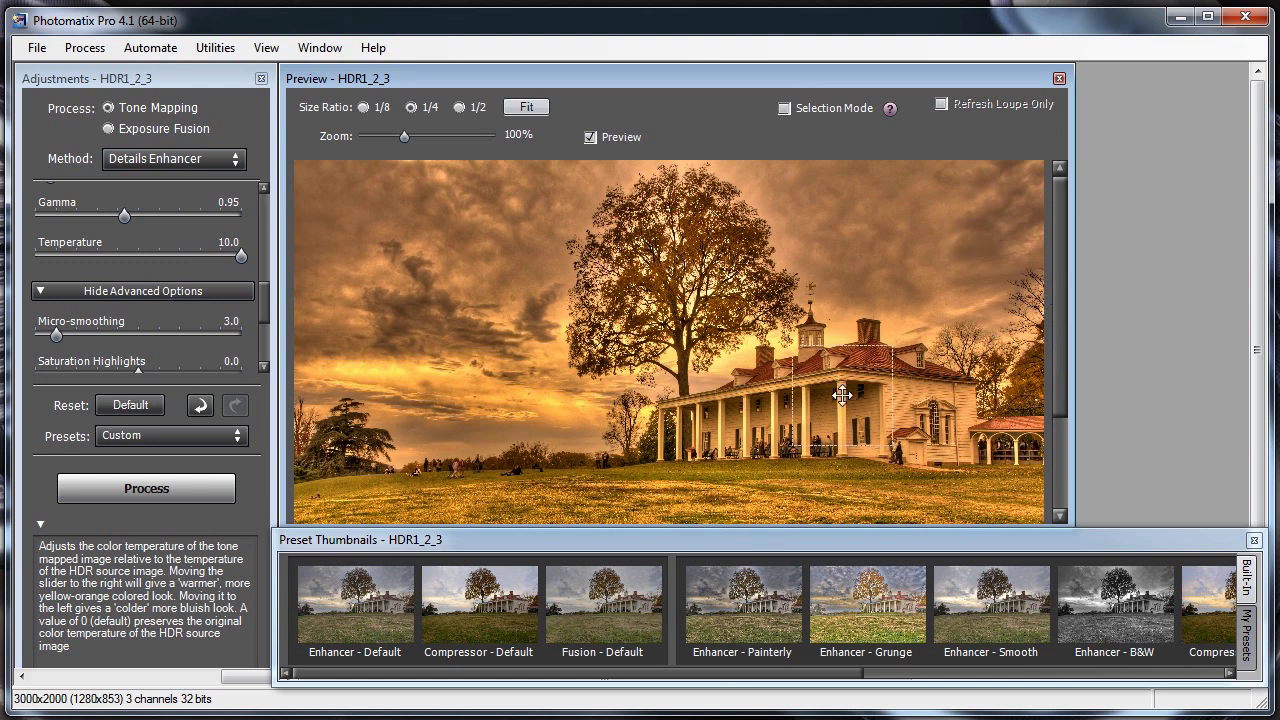
drag(243, 257, 136, 259)
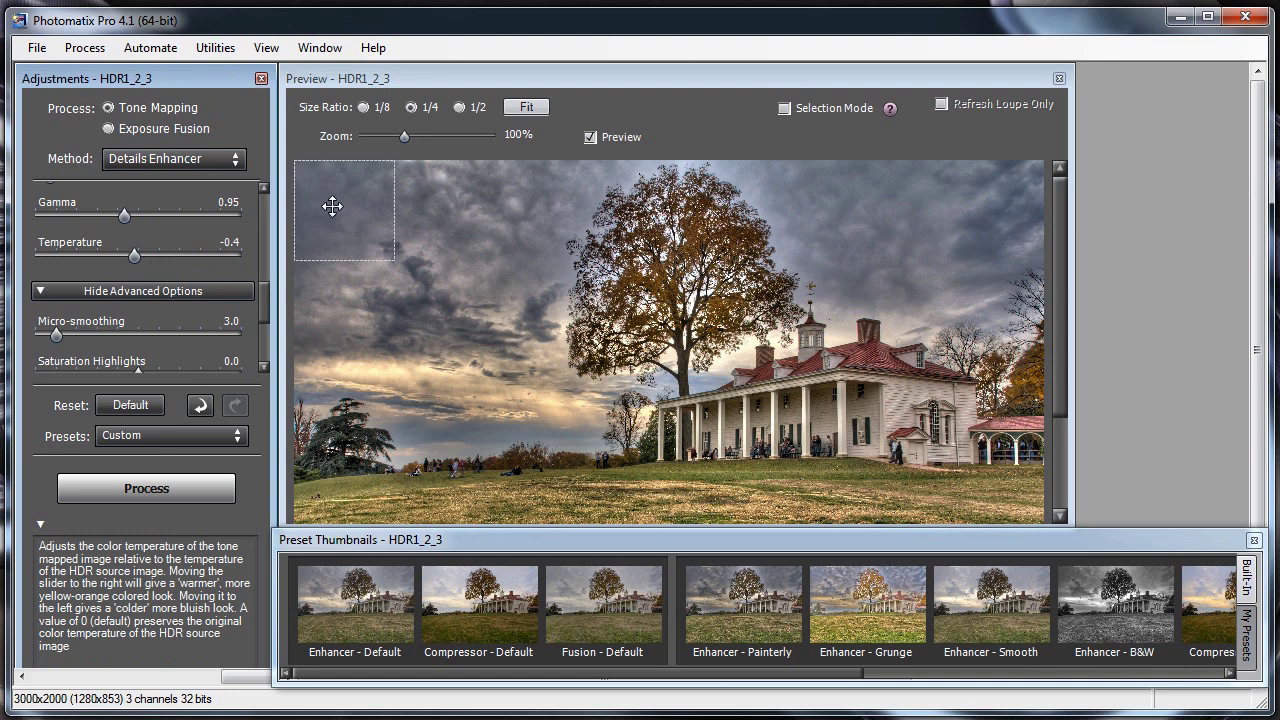
scroll(264, 309, down, 2)
drag(264, 309, 267, 324)
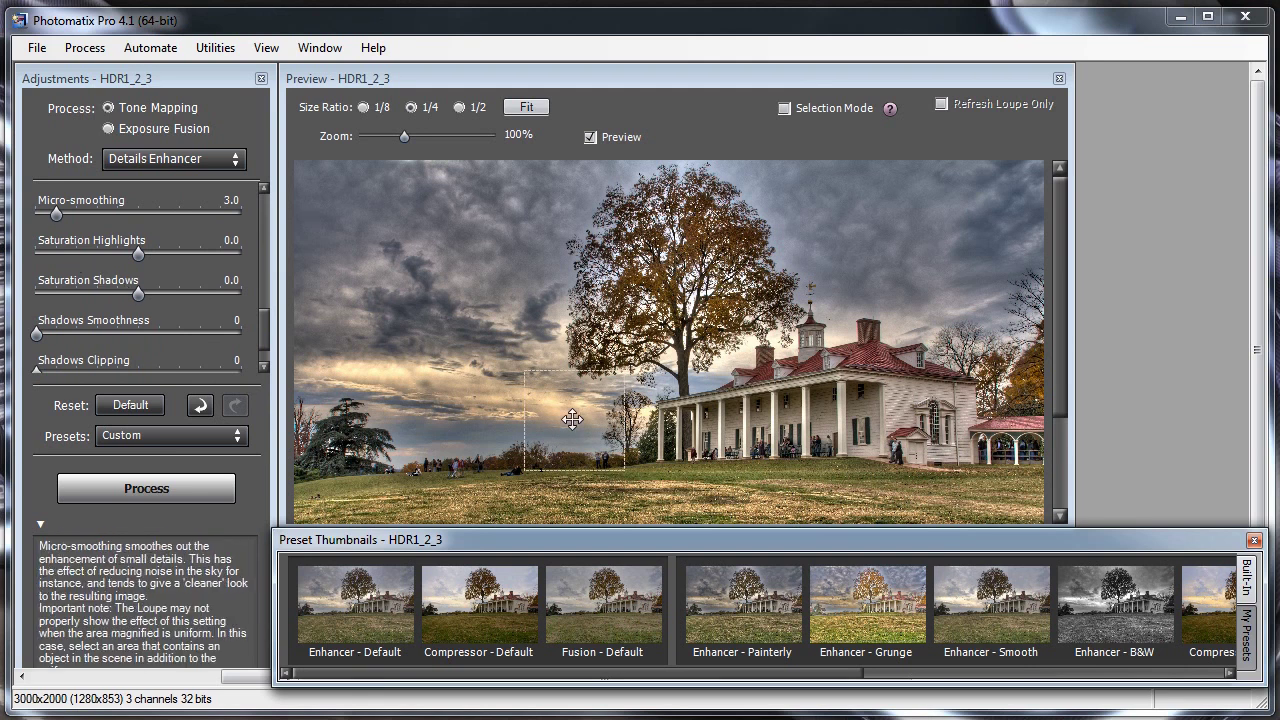
Magnify the sky and the evergreen tree on the left in the Loupe, moving it aside
click(575, 420)
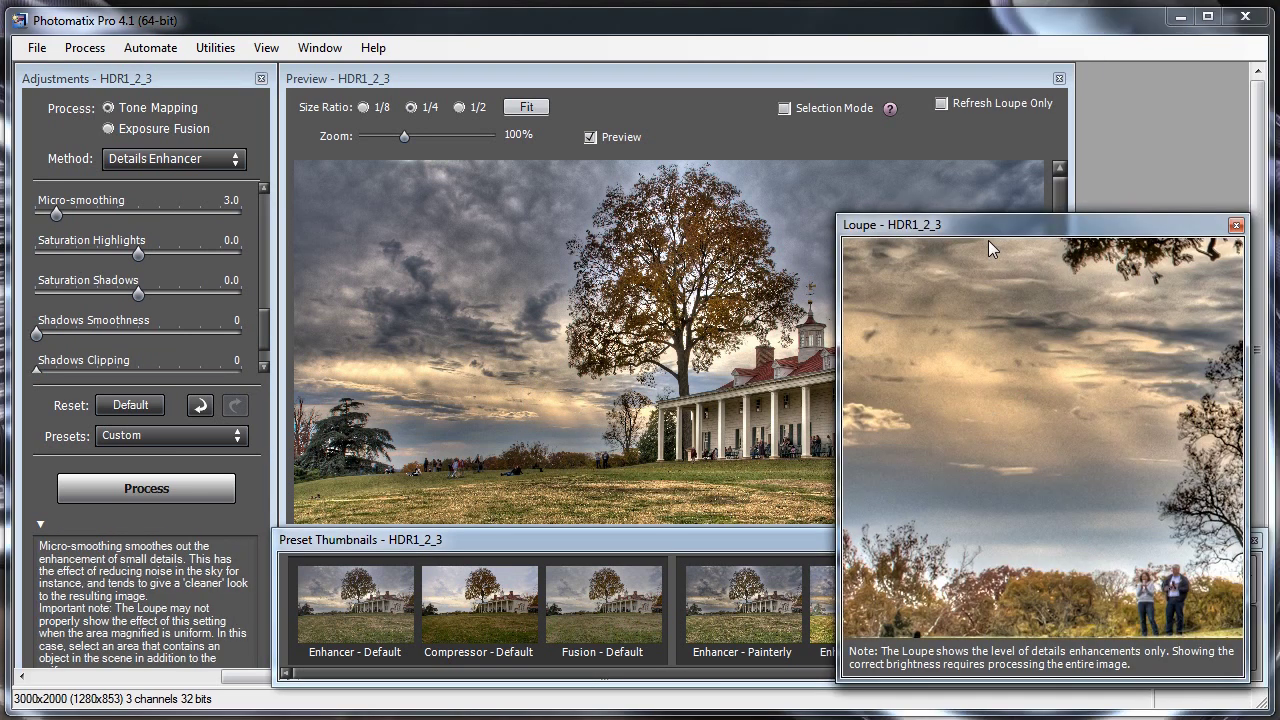
mouse_move(1000, 239)
mouse_down()
mouse_move(852, 195)
mouse_move(868, 194)
mouse_up()
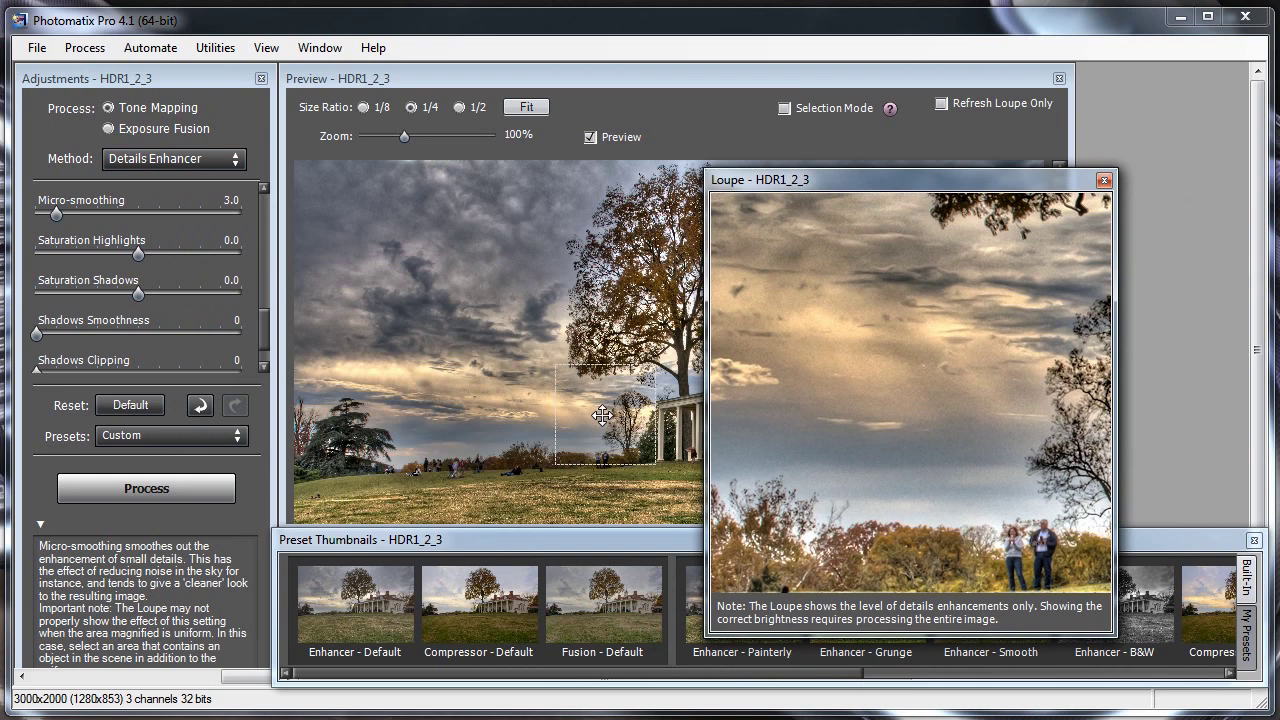
click(363, 411)
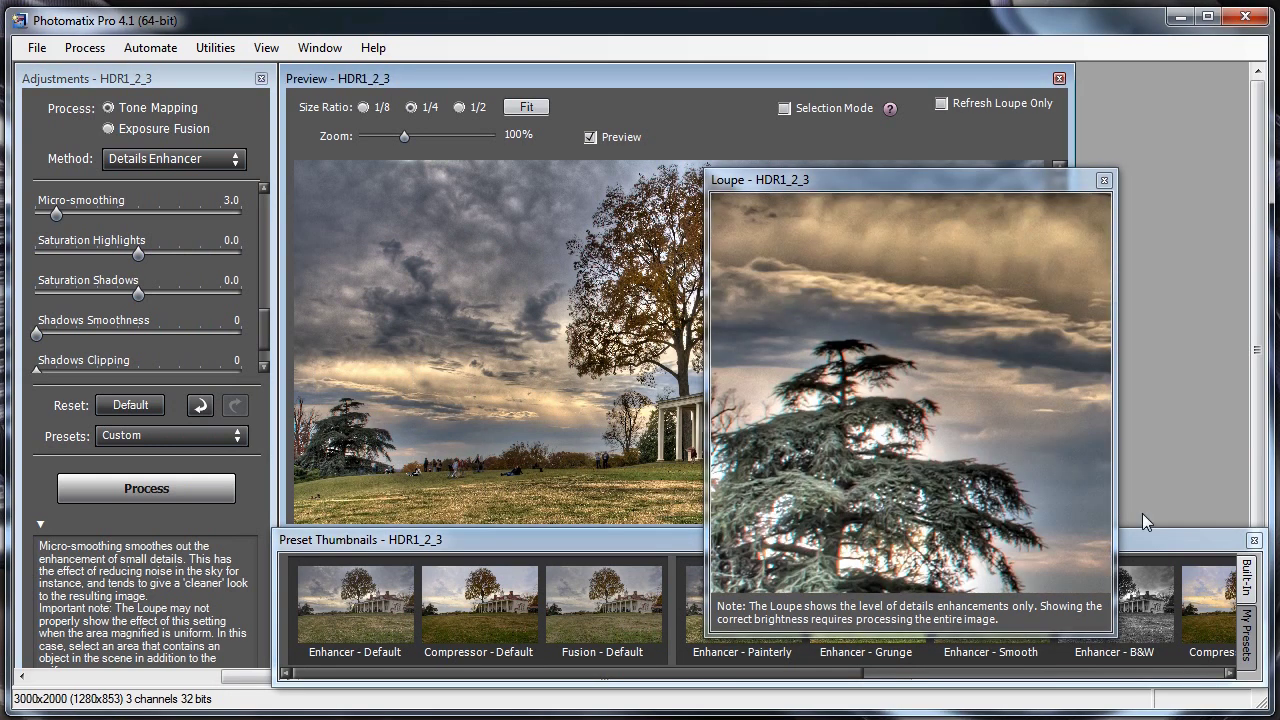
drag(947, 184, 780, 182)
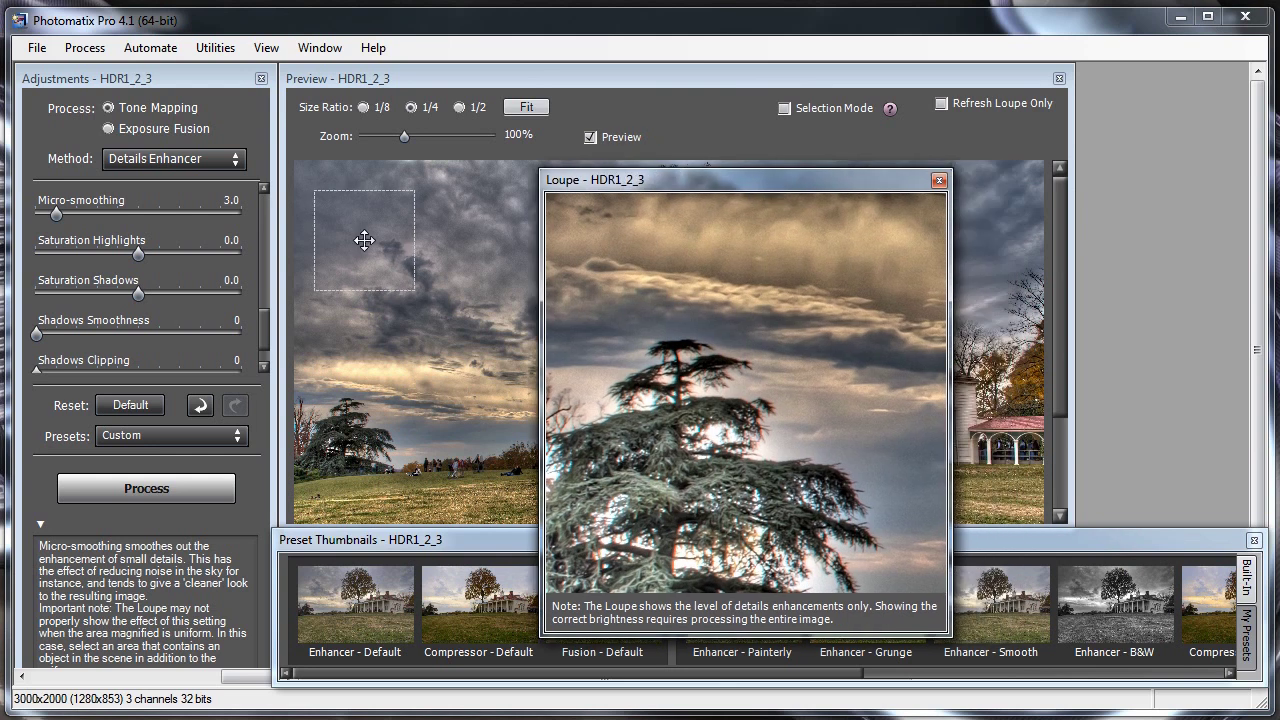
Trial Micro-smoothing at 13.6, then set it back to 0.0 for a more detailed sky
drag(57, 213, 160, 209)
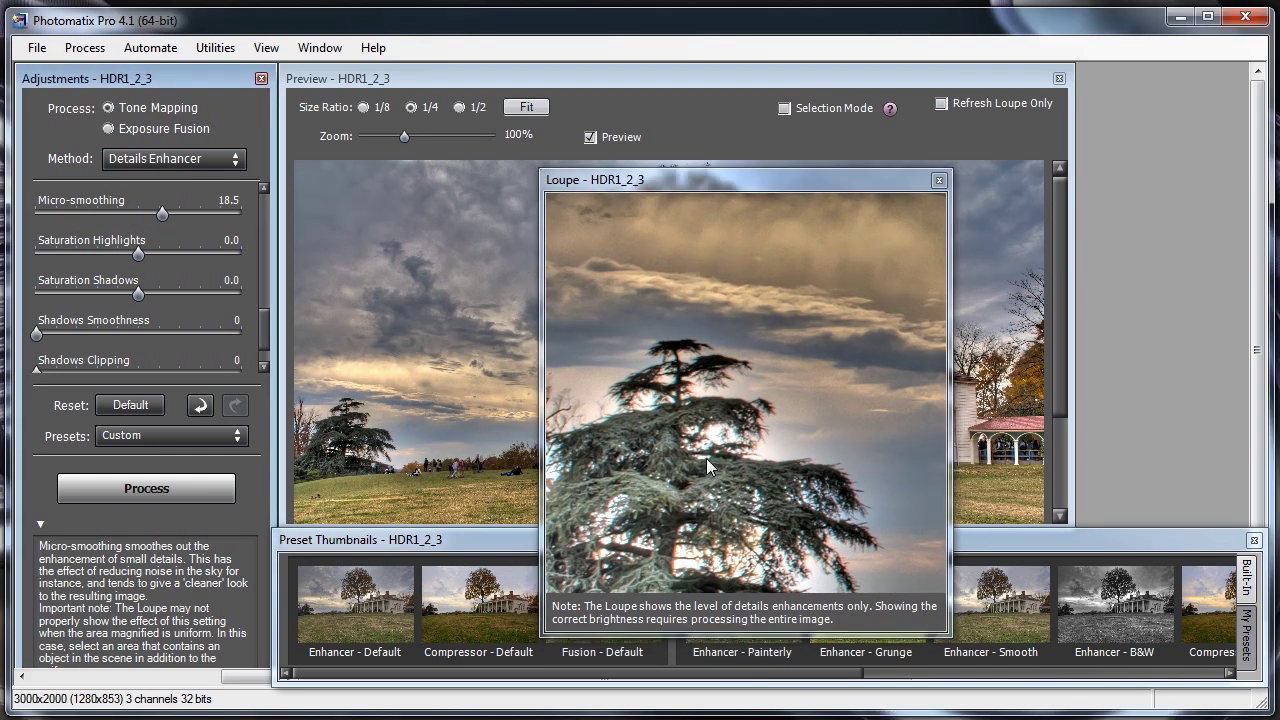
mouse_move(710, 217)
mouse_down()
mouse_move(1130, 526)
mouse_move(648, 173)
mouse_up()
drag(161, 212, 25, 220)
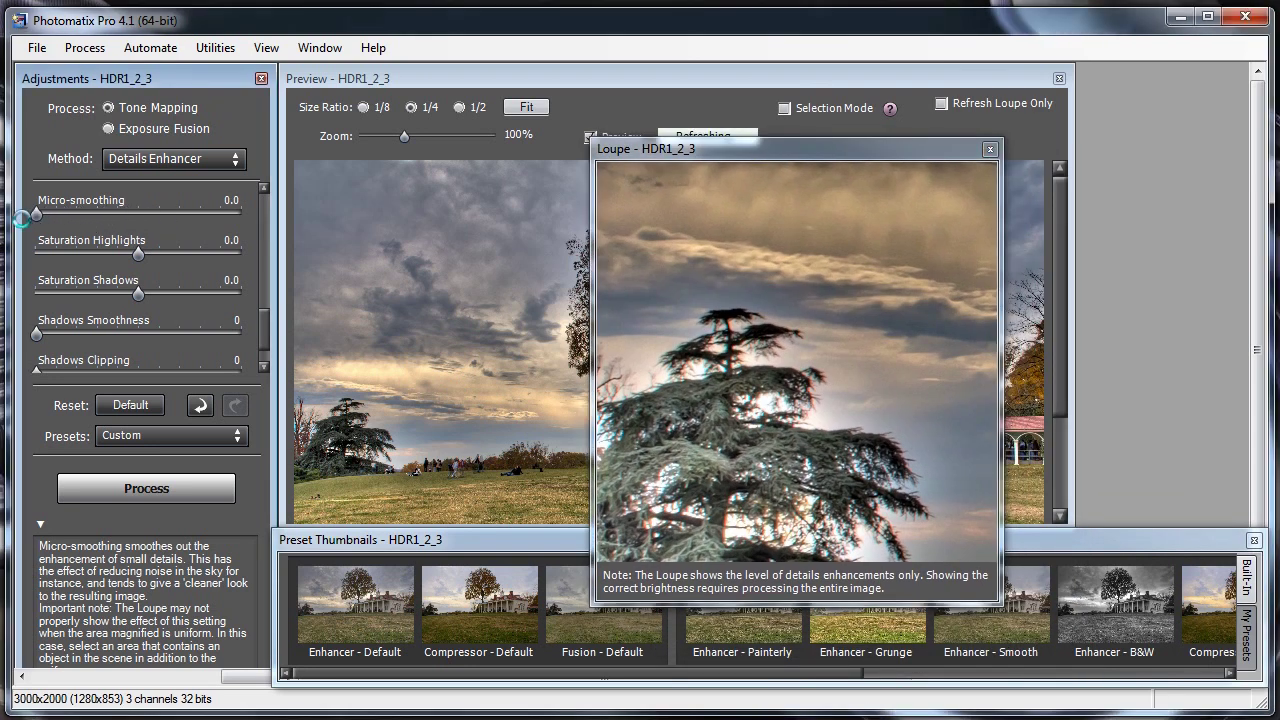
click(662, 196)
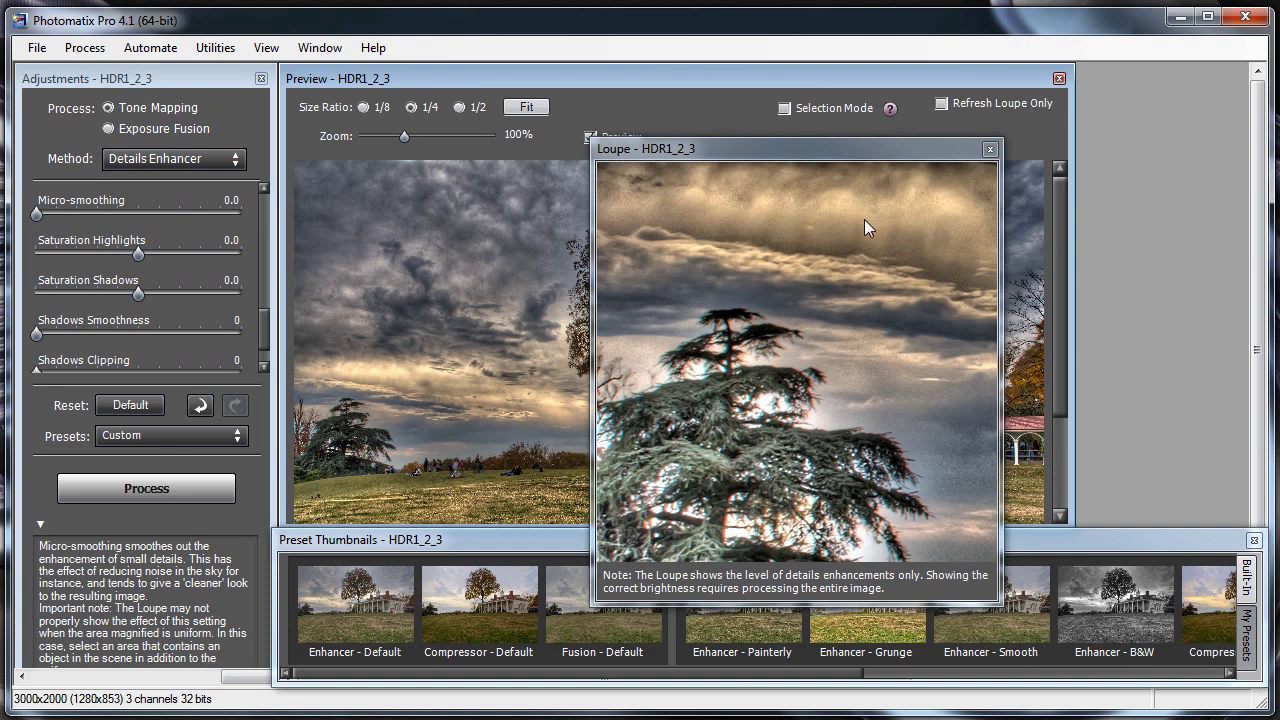
click(818, 230)
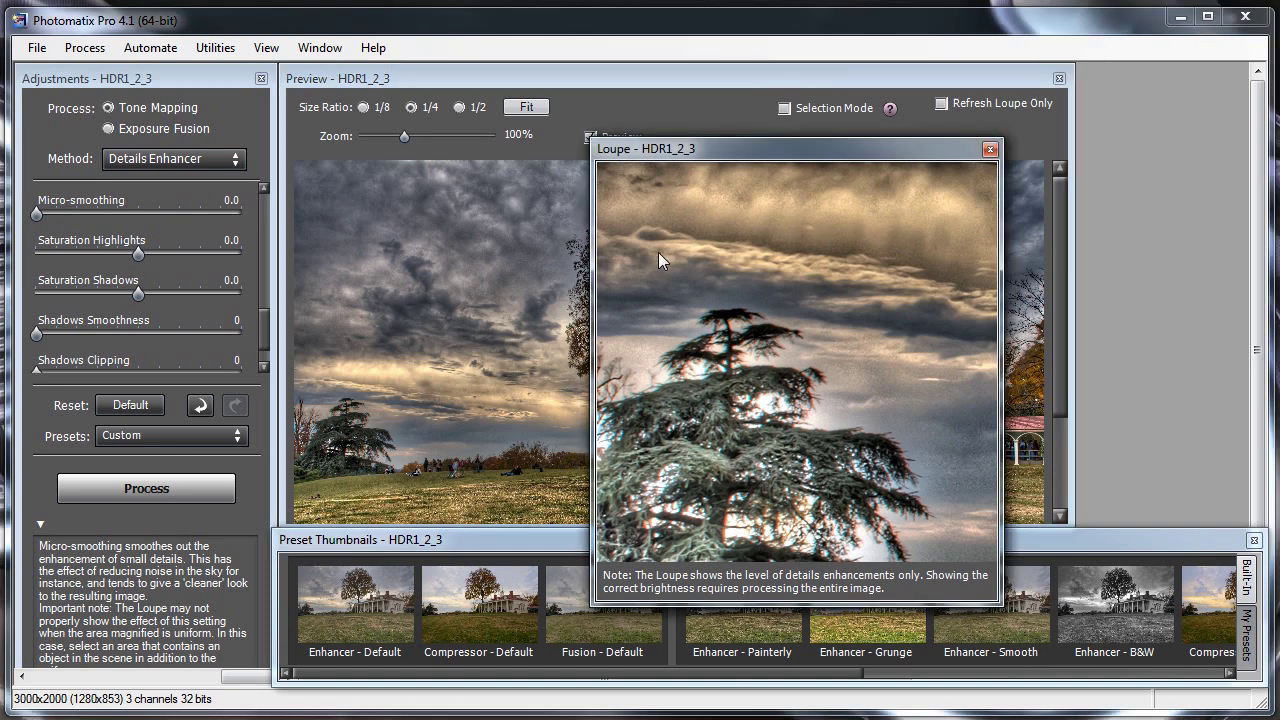
click(217, 208)
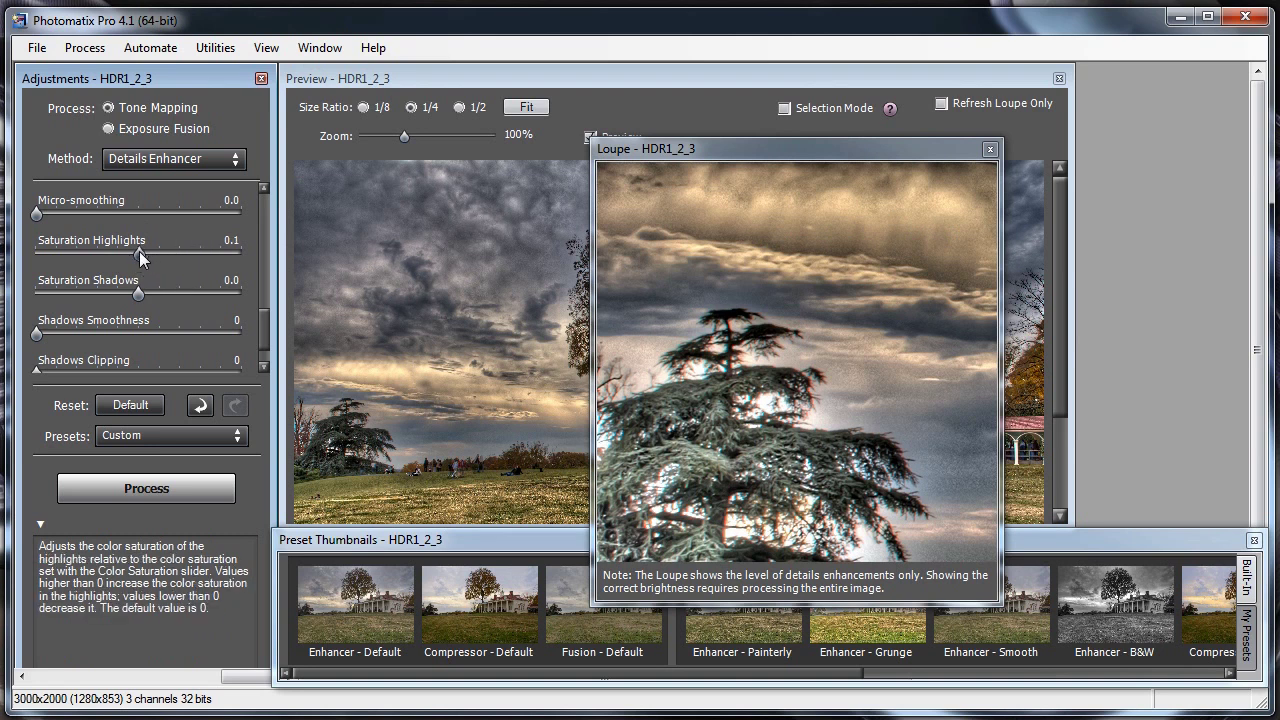
Set Saturation Highlights to 3.5 and Saturation Shadows to 4.6 after comparing lower shadow values
drag(139, 252, 172, 254)
mouse_move(205, 253)
mouse_down()
mouse_move(95, 254)
mouse_move(139, 258)
mouse_up()
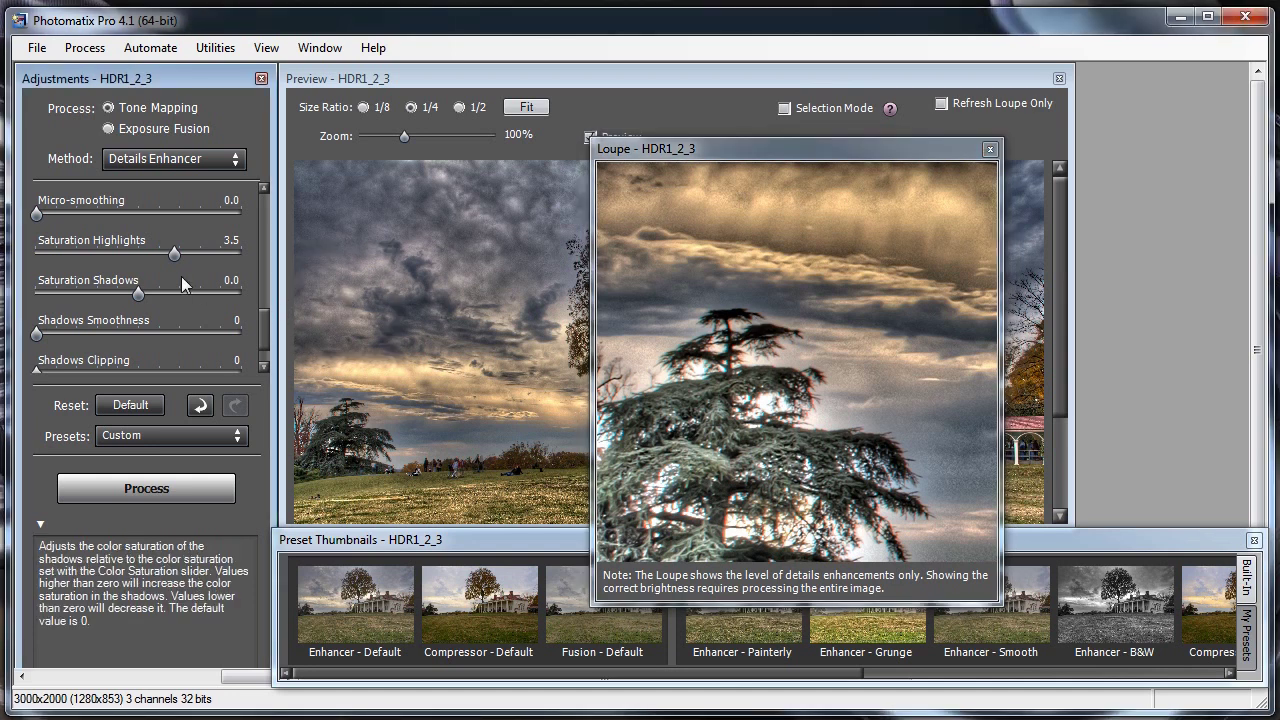
drag(138, 294, 62, 296)
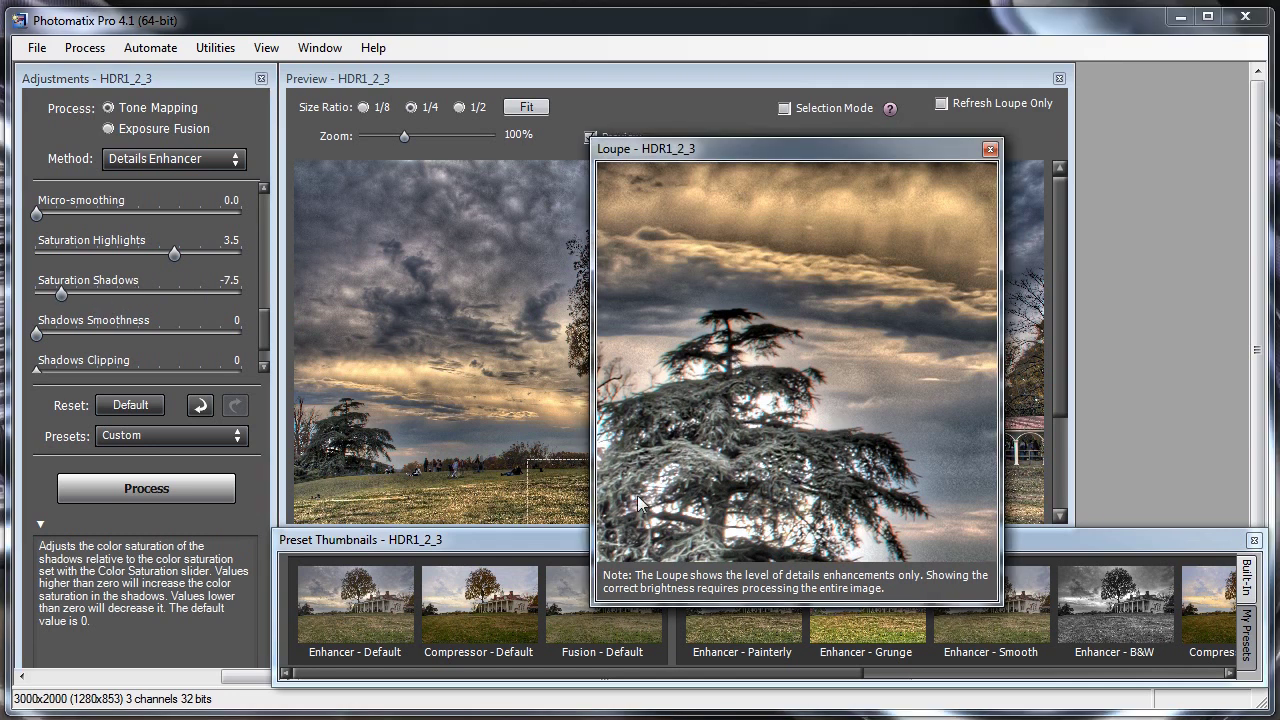
drag(60, 292, 180, 295)
drag(181, 295, 72, 294)
drag(74, 293, 163, 294)
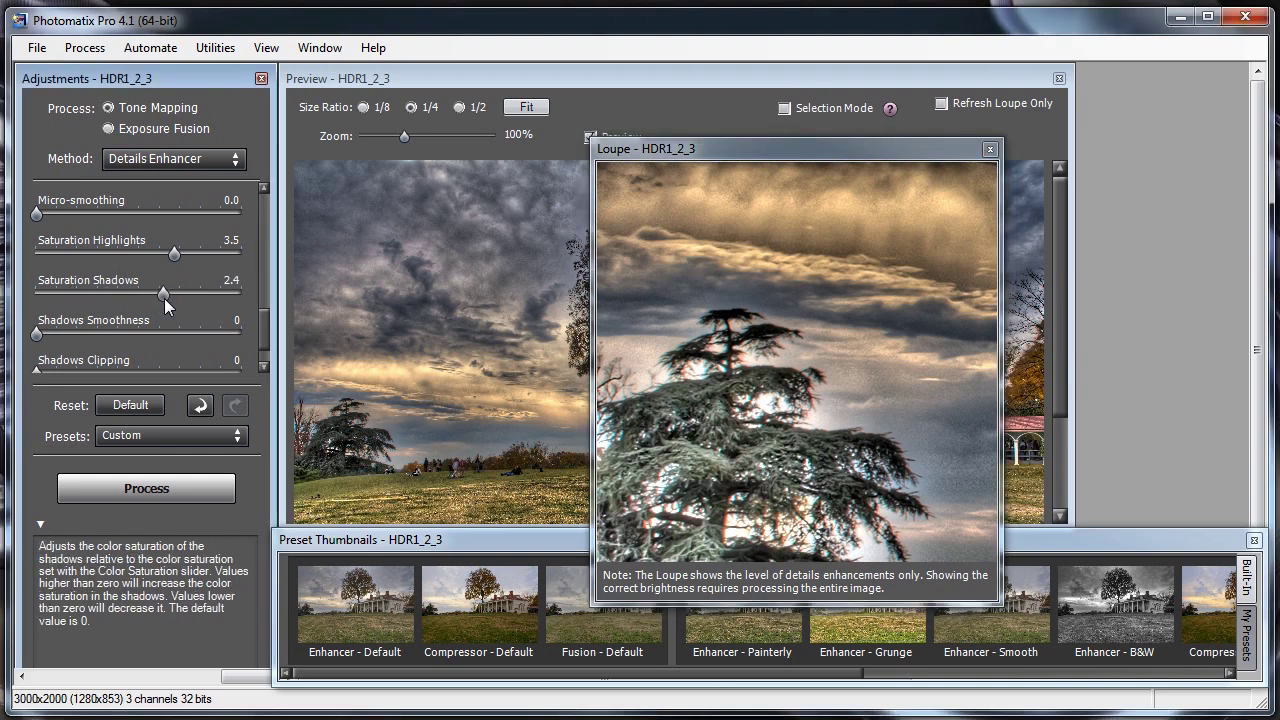
drag(163, 293, 185, 292)
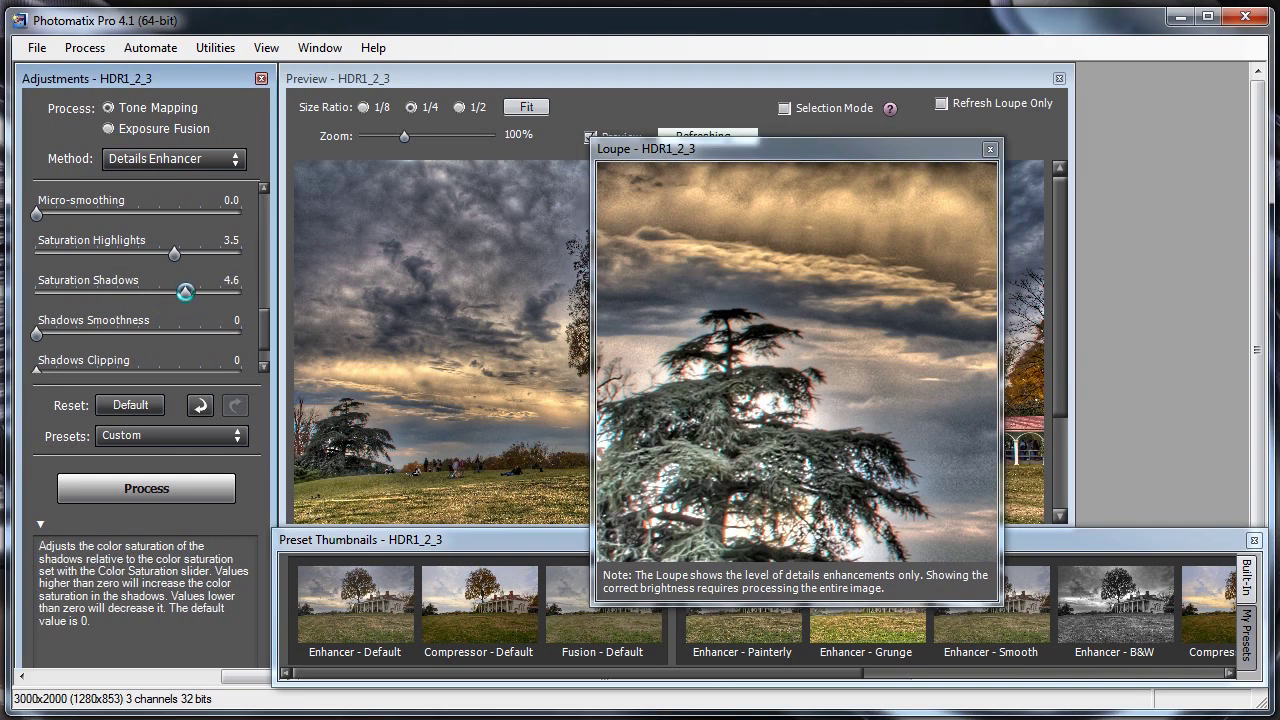
Set Shadows Smoothness to 40 and reposition the Loupe preview
drag(265, 330, 266, 344)
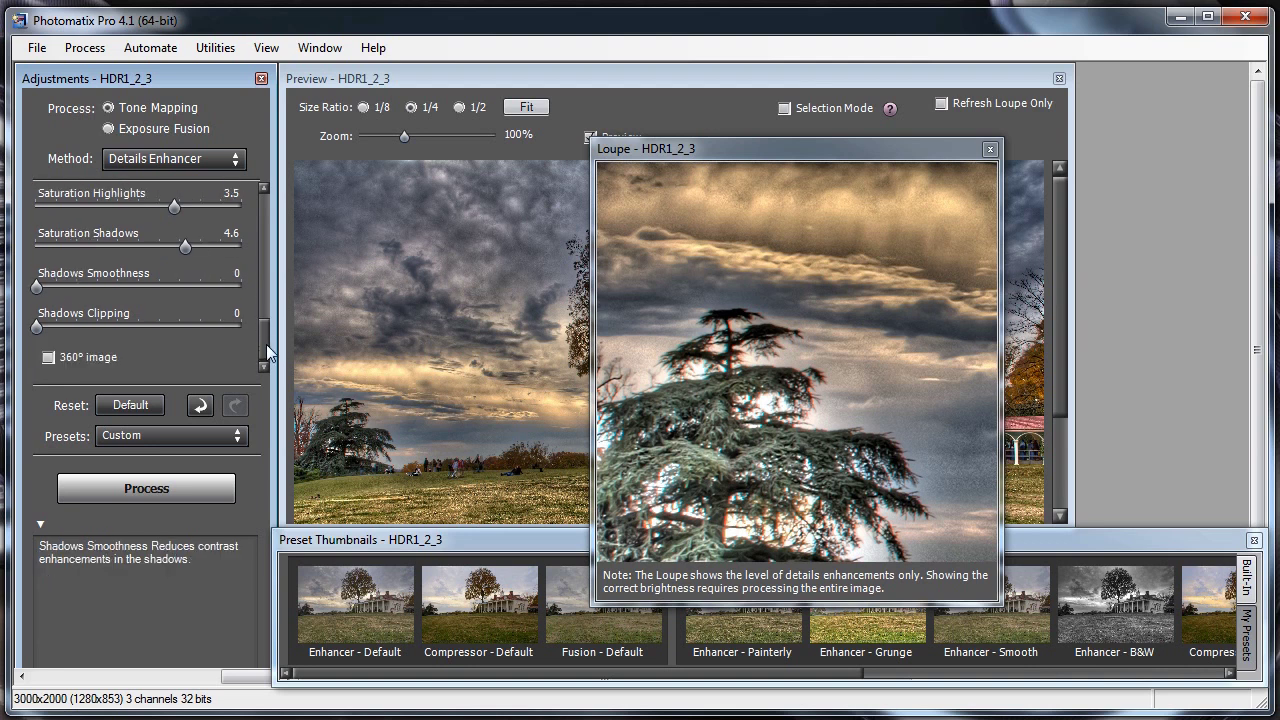
mouse_move(39, 287)
mouse_down()
mouse_move(147, 286)
mouse_move(116, 289)
mouse_up()
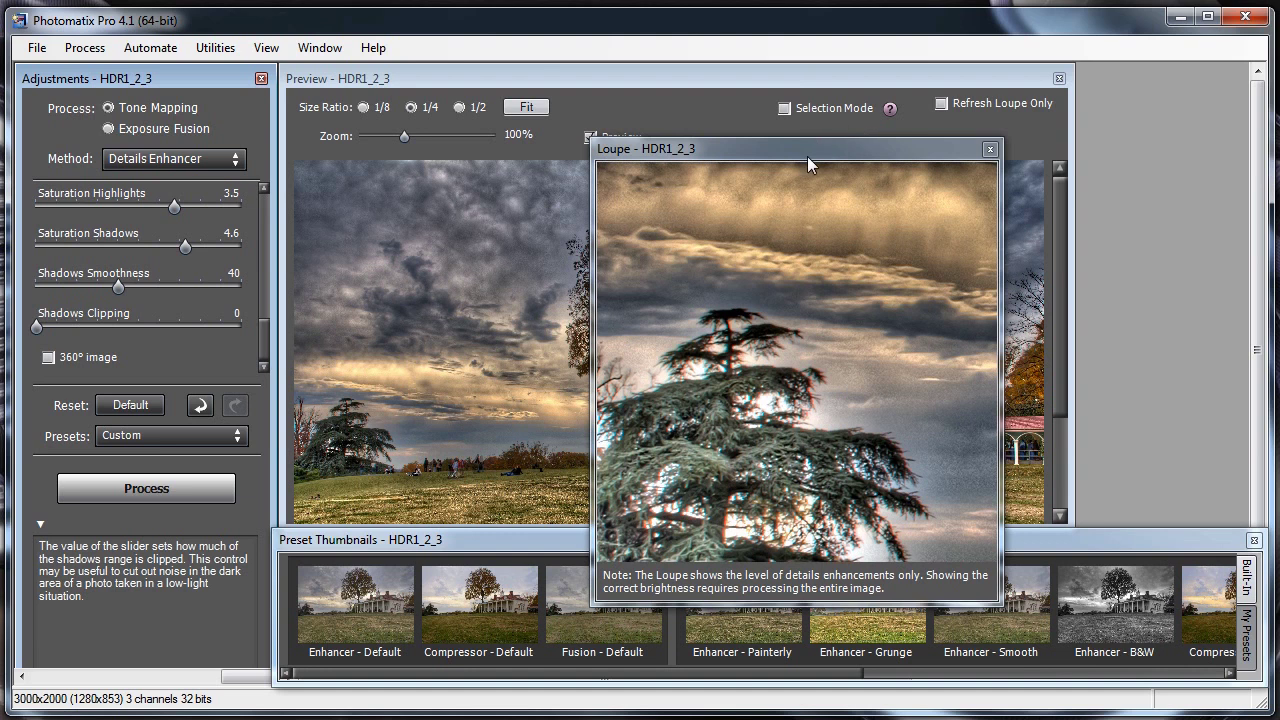
drag(807, 156, 637, 236)
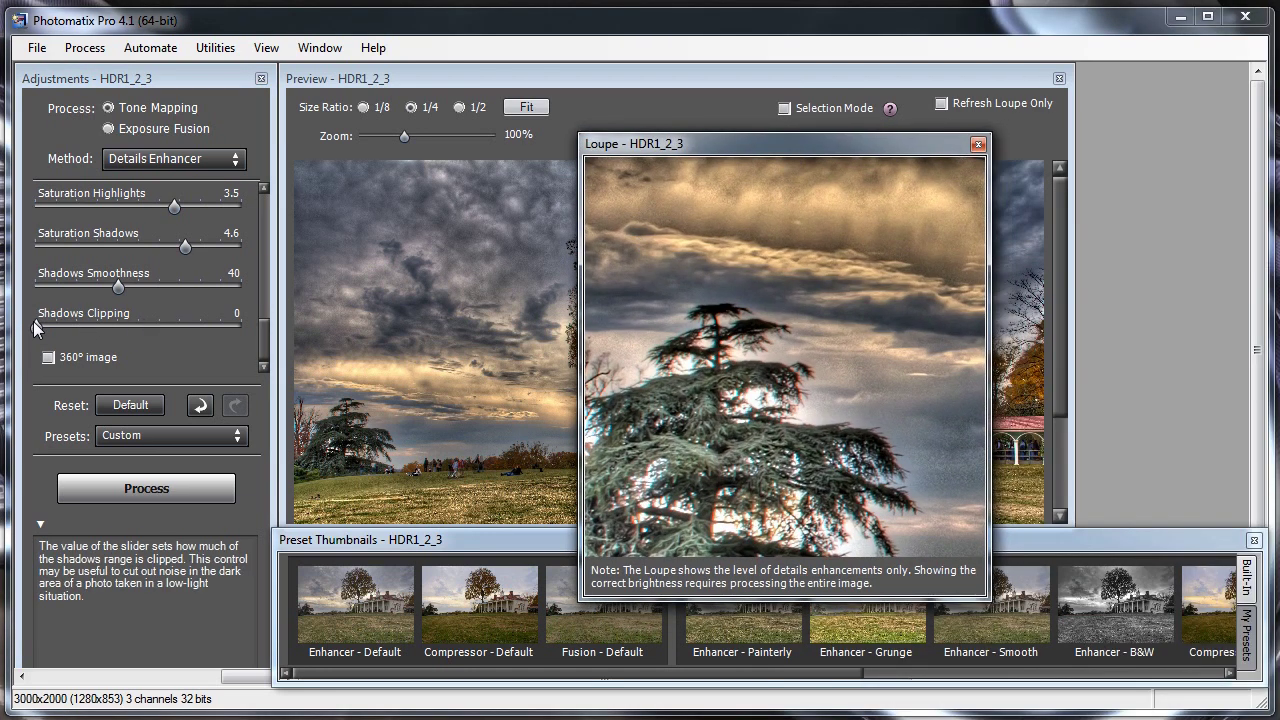
Set Shadows Clipping to 33 after trying 19 and 51
mouse_move(40, 326)
mouse_down()
mouse_move(151, 332)
mouse_move(81, 333)
mouse_up()
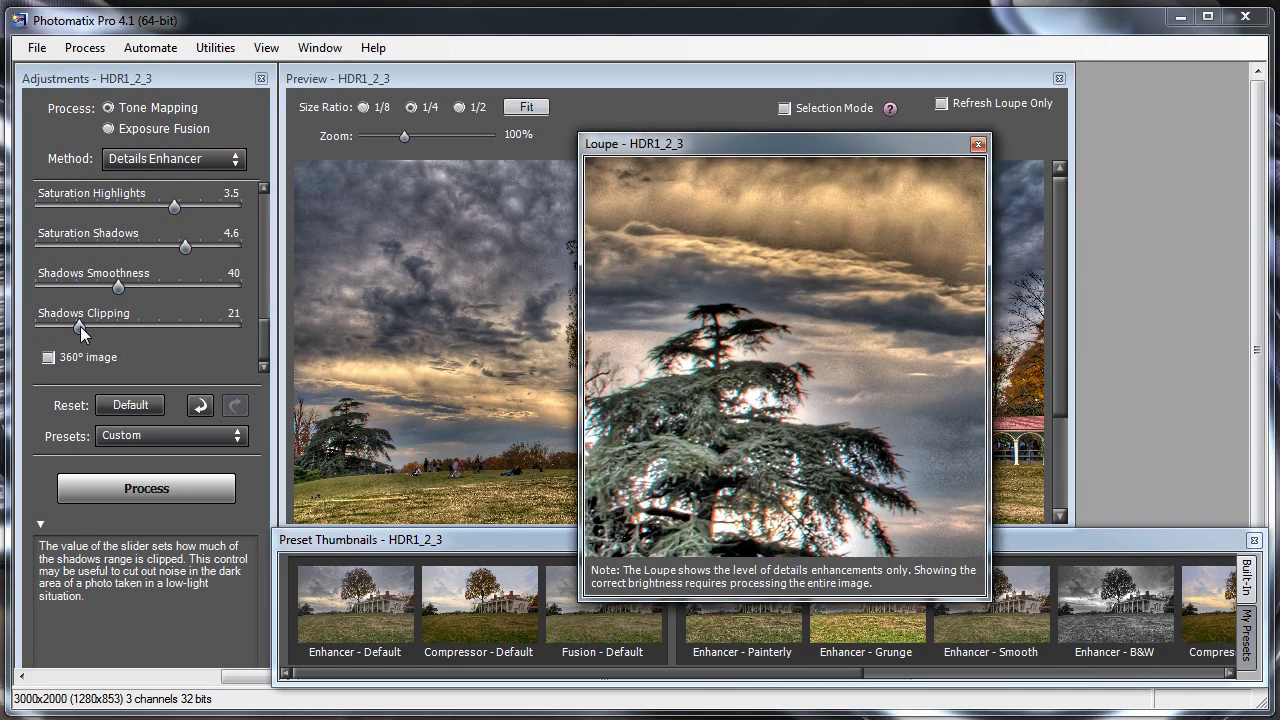
drag(80, 326, 108, 328)
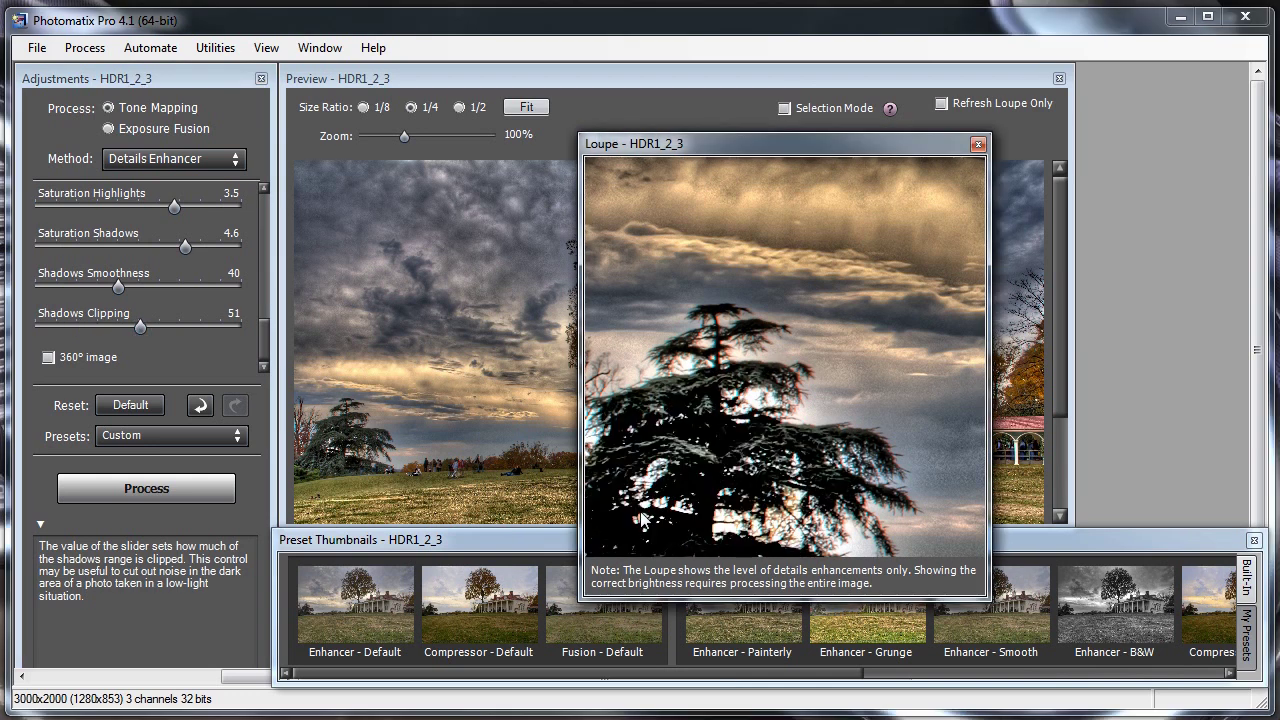
click(209, 344)
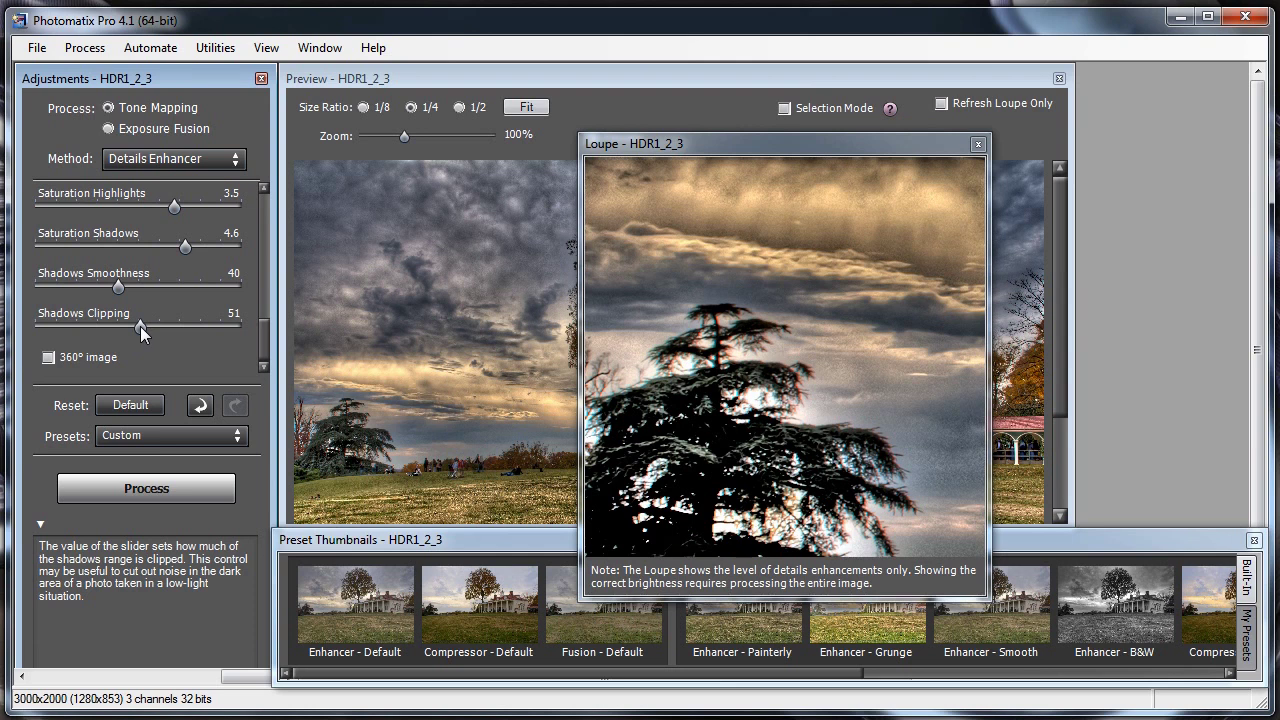
drag(140, 326, 79, 325)
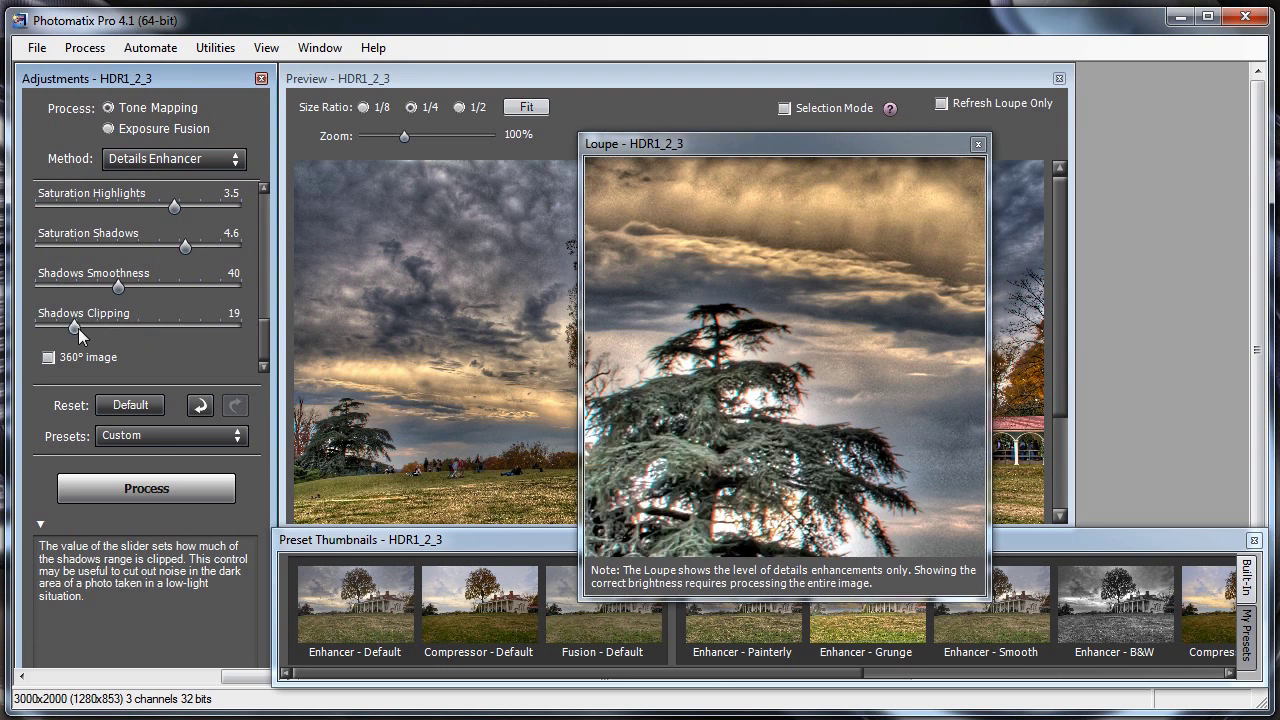
drag(75, 330, 141, 330)
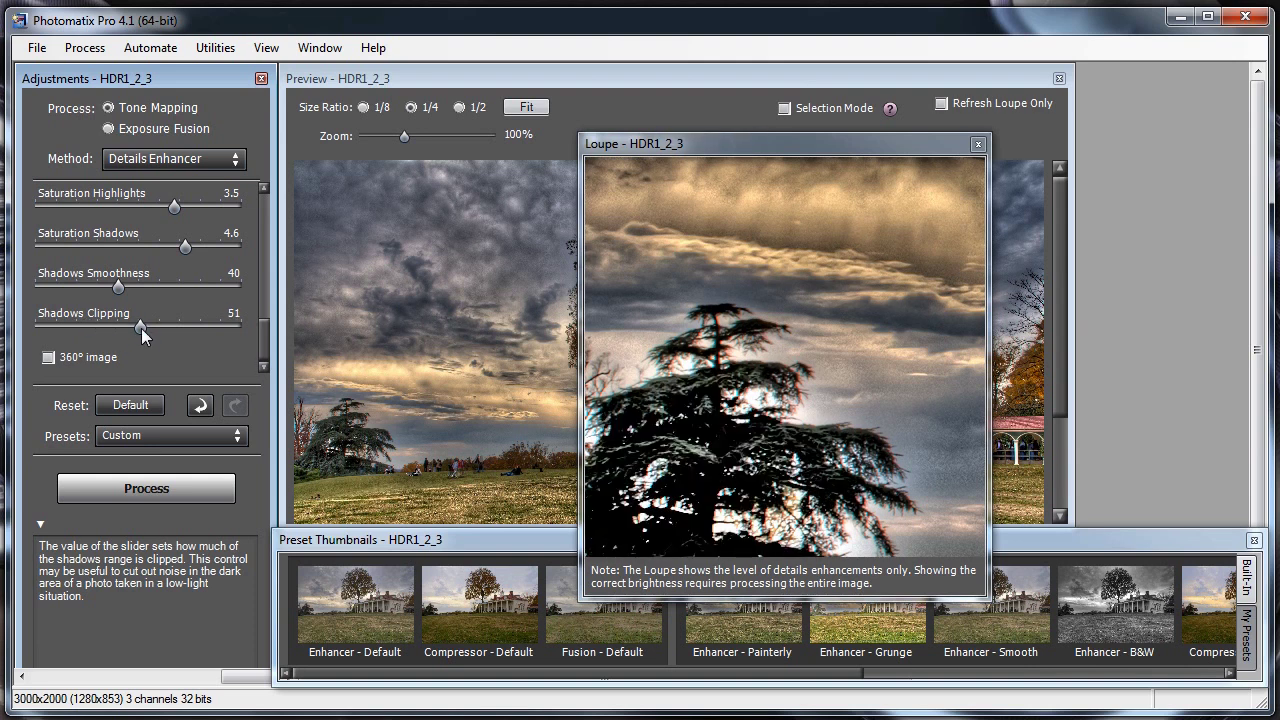
drag(141, 328, 104, 329)
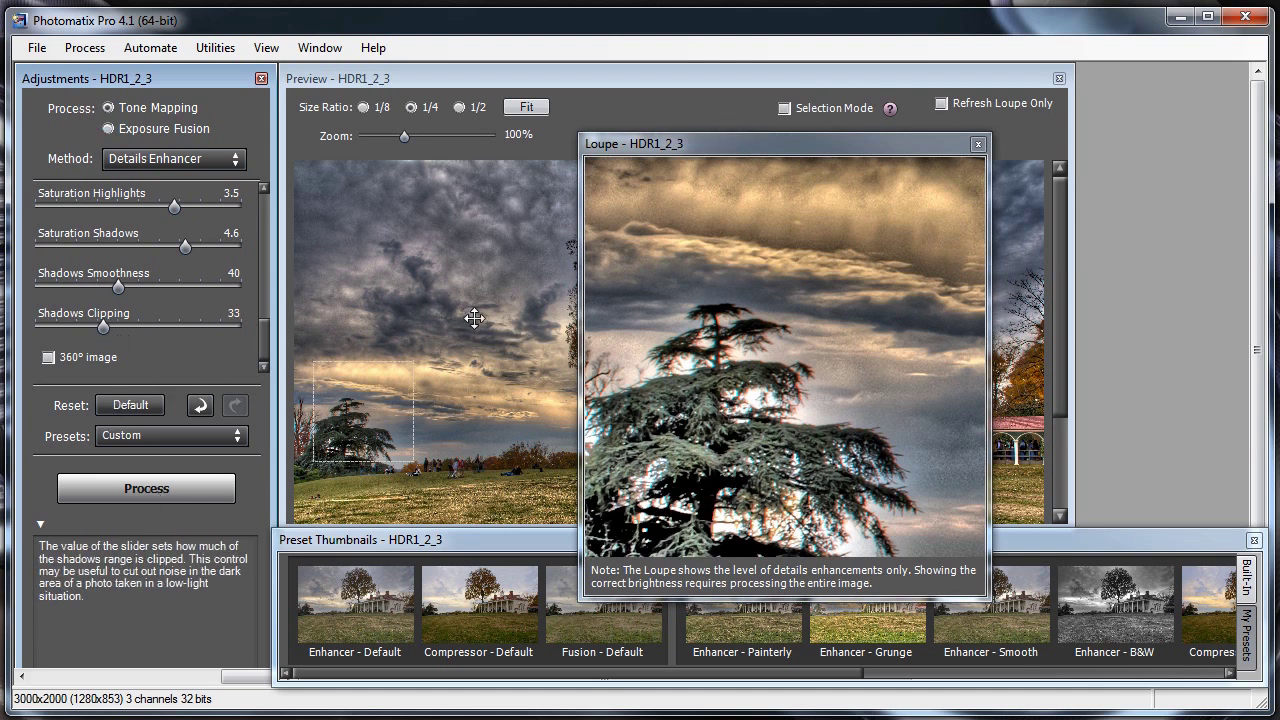
Close the Loupe and process the full 3000x2000 tonemapped Mount Vernon image, arranging the windows
click(978, 145)
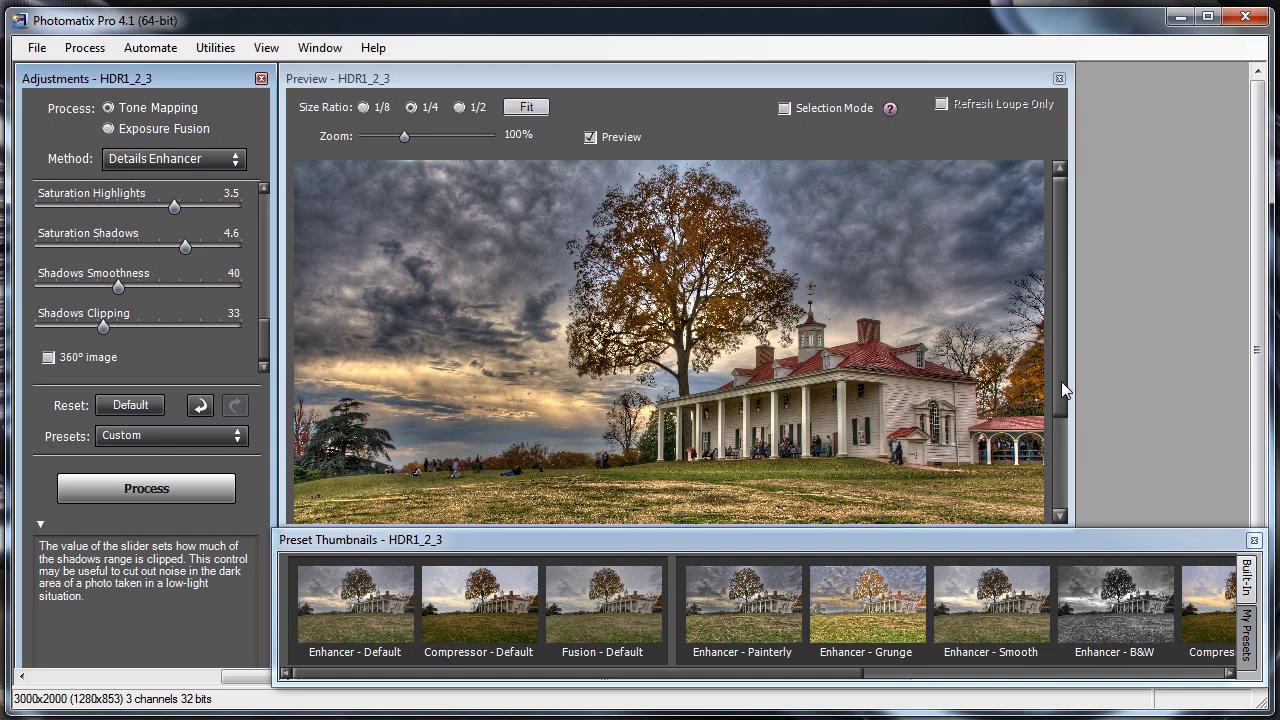
drag(1061, 381, 1083, 283)
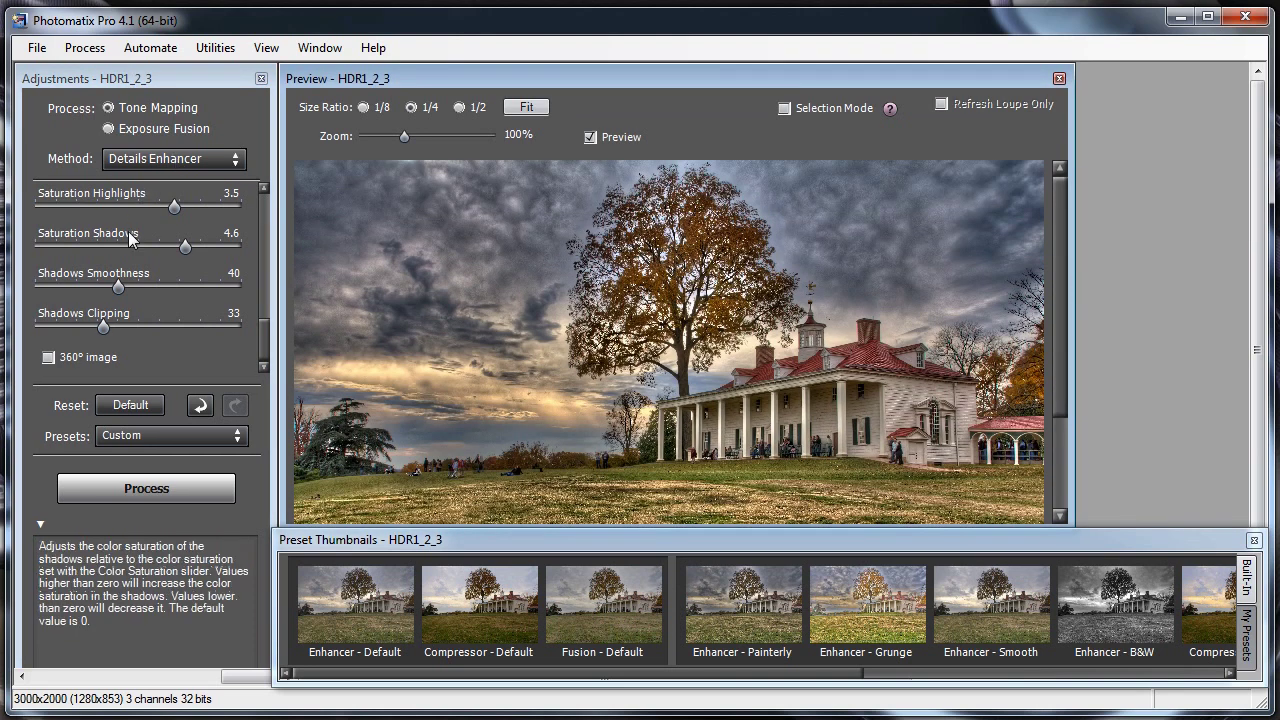
click(150, 498)
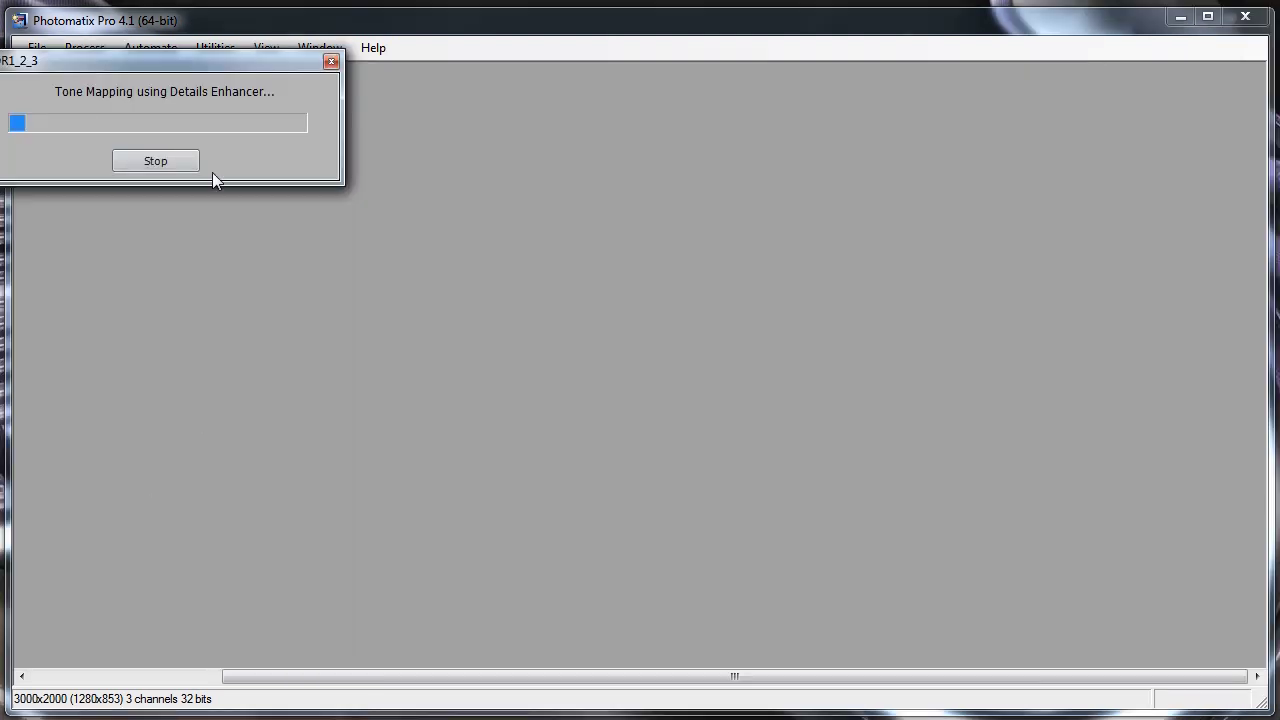
mouse_move(156, 63)
mouse_down()
mouse_move(725, 275)
mouse_move(635, 306)
mouse_up()
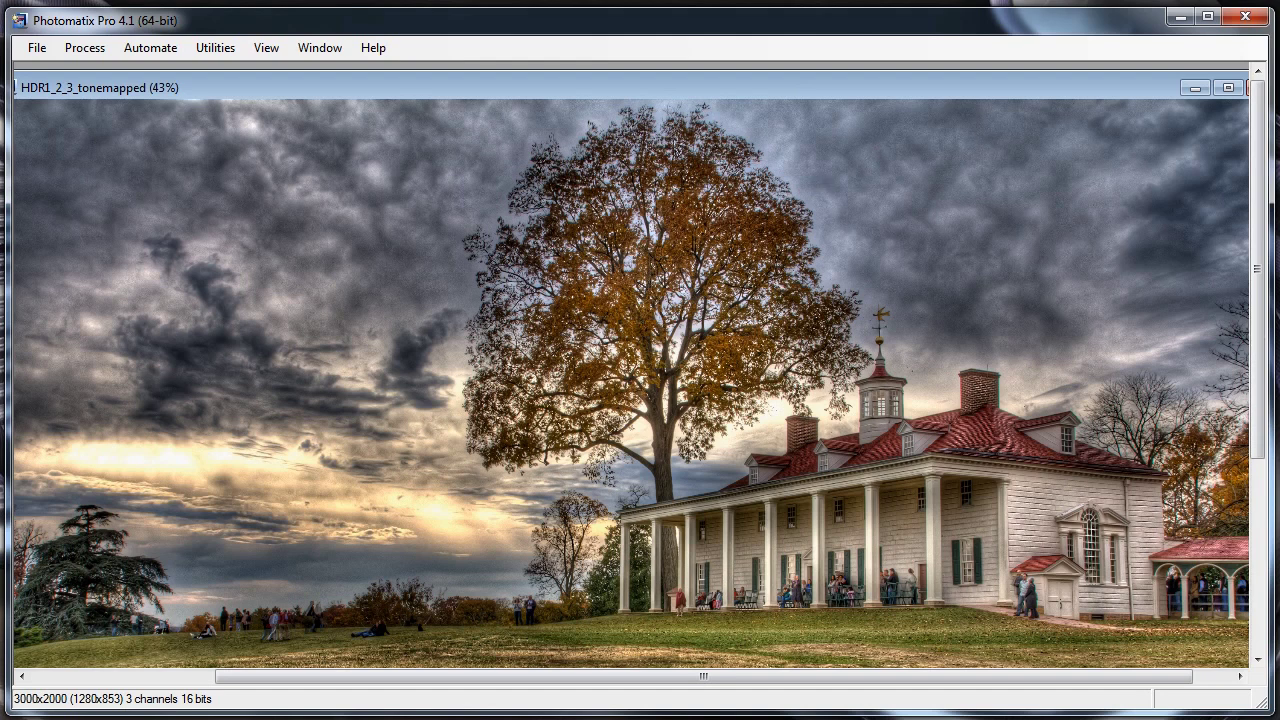
drag(1258, 336, 1204, 674)
mouse_move(934, 676)
mouse_down()
mouse_move(522, 679)
mouse_move(742, 679)
mouse_up()
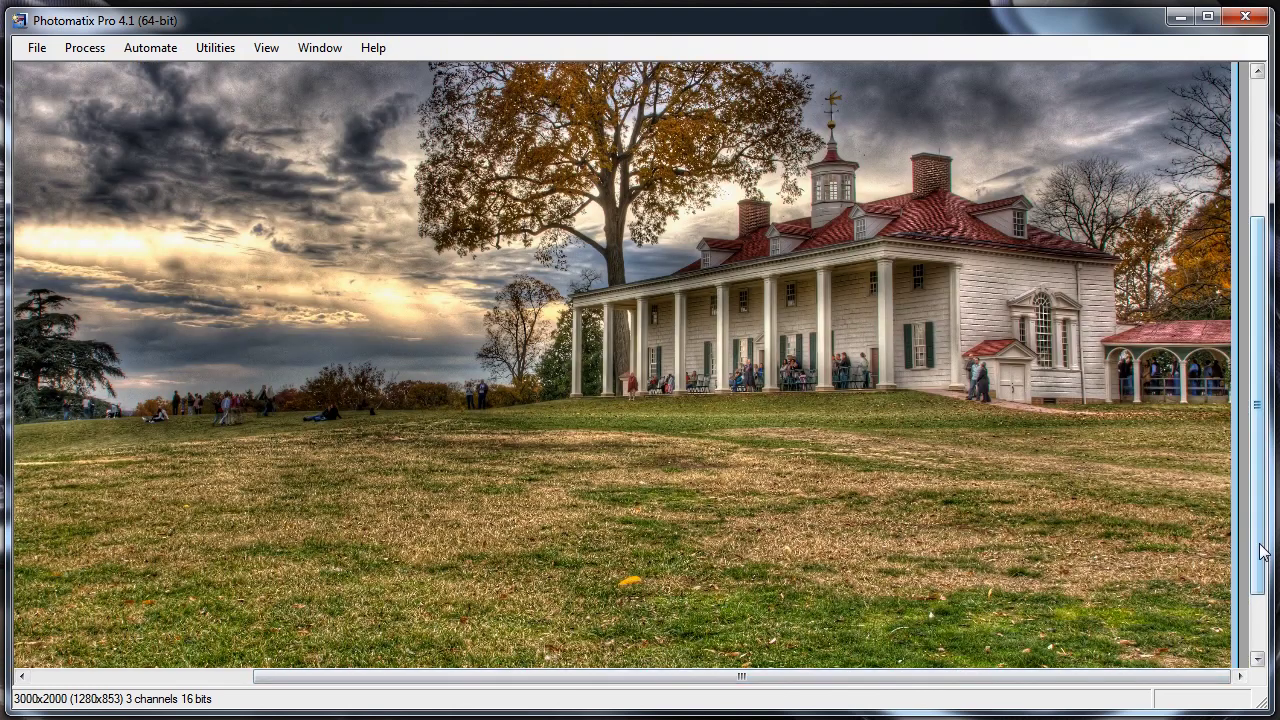
mouse_move(1260, 582)
mouse_down()
mouse_move(1262, 628)
mouse_move(1262, 398)
mouse_up()
drag(663, 679, 425, 682)
Save the image as HDR1_2_3_tonemapped.tif in TIFF 16-bit format
click(36, 47)
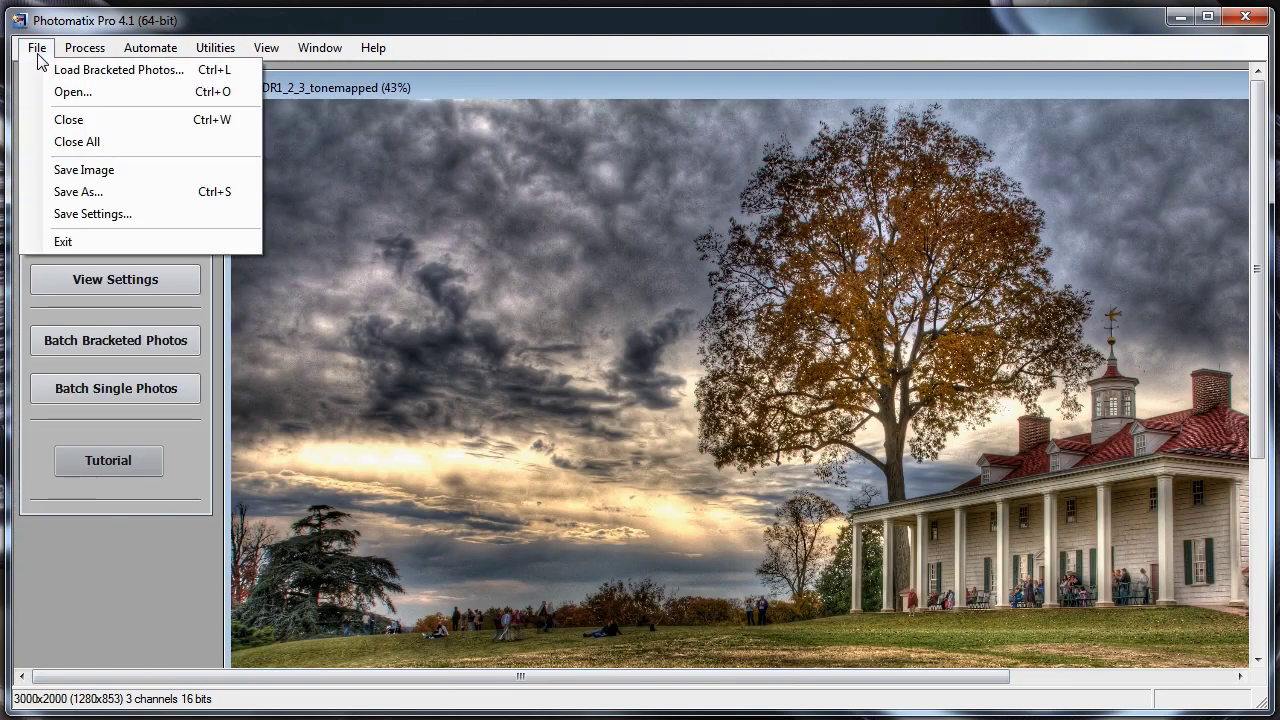
click(85, 199)
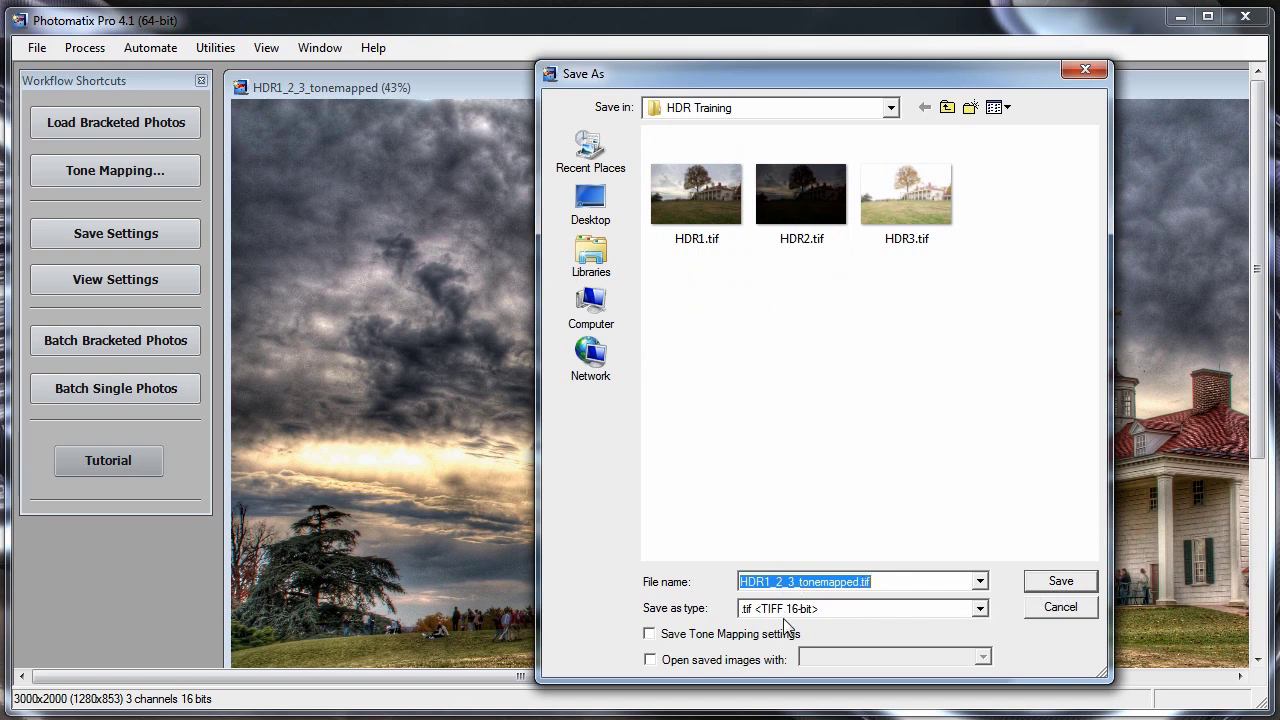
click(981, 612)
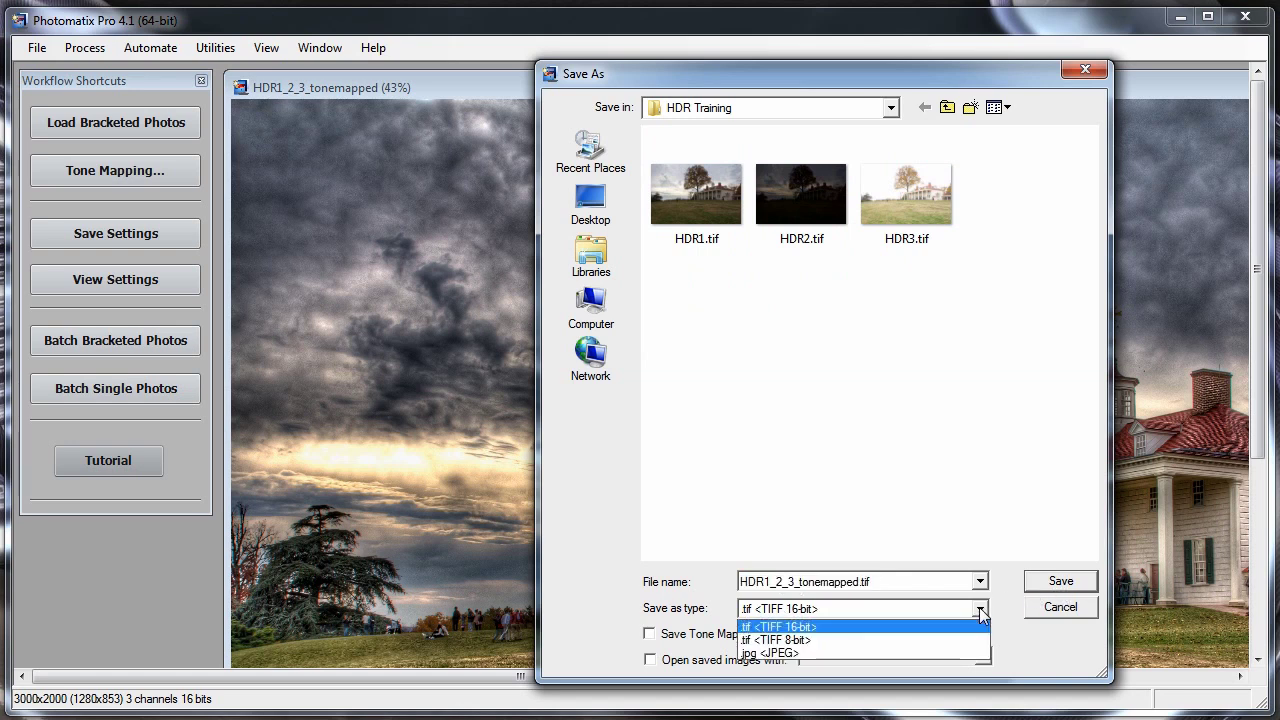
click(981, 612)
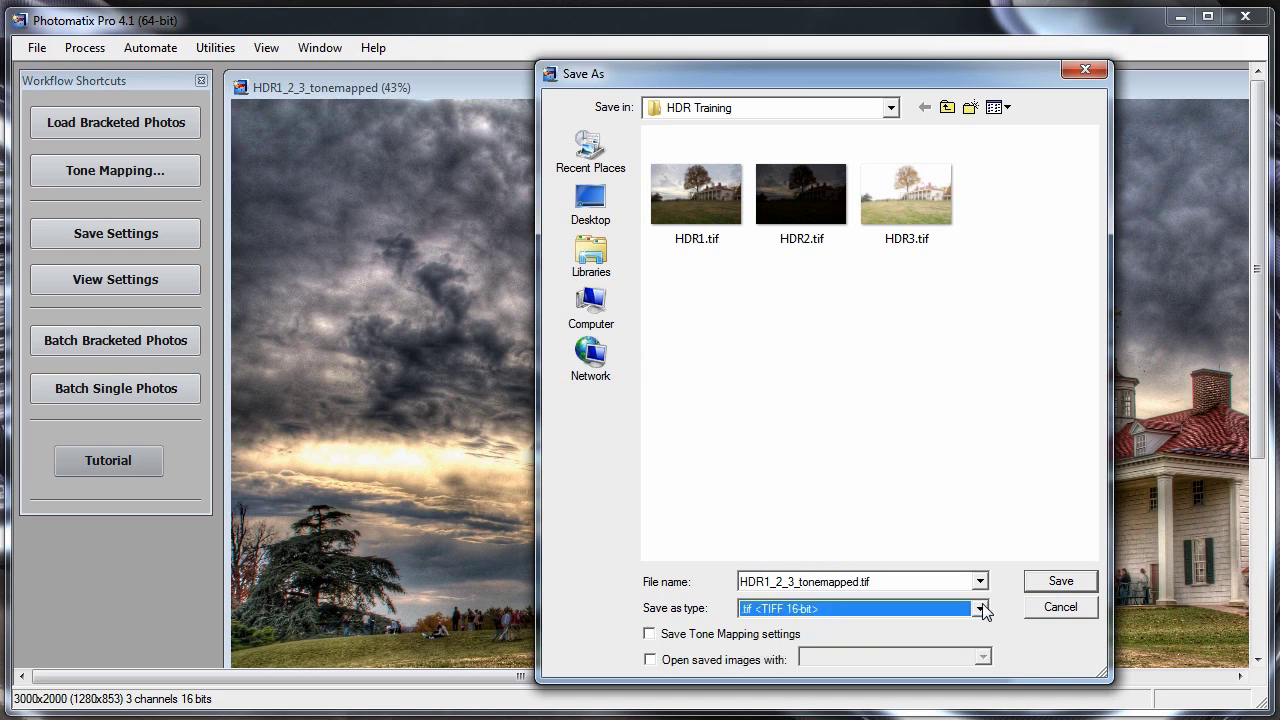
click(1077, 581)
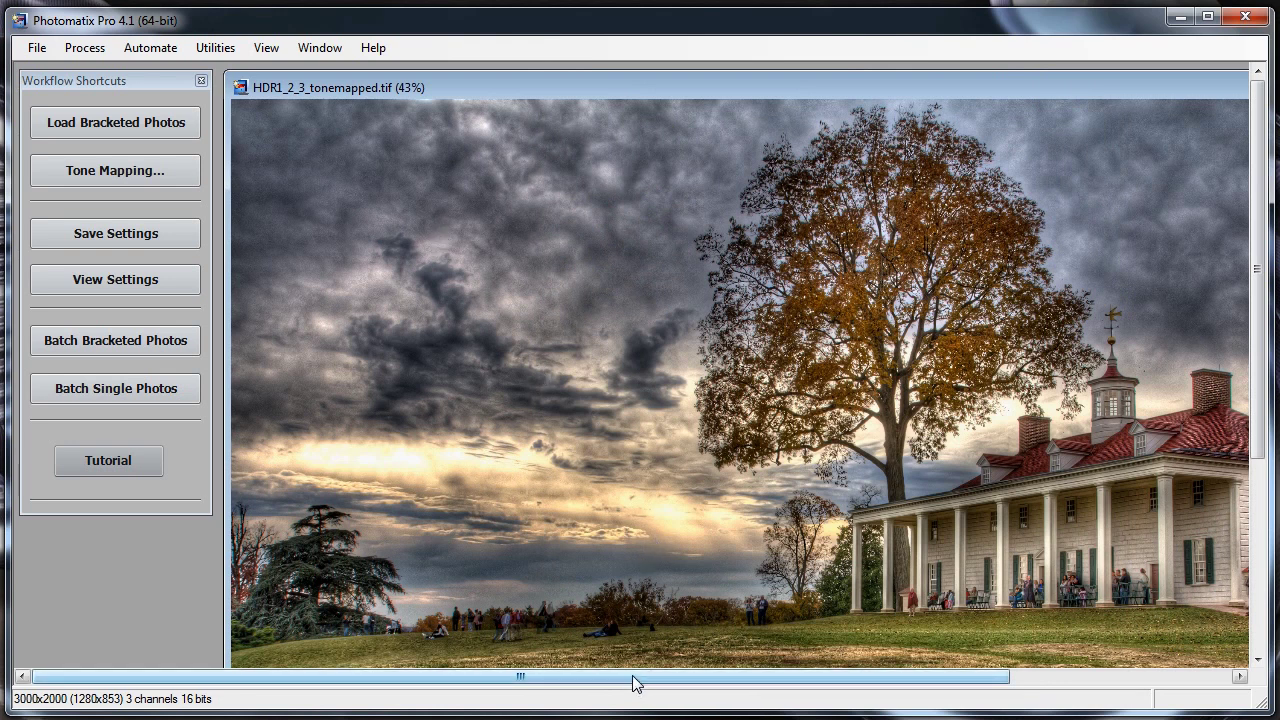
drag(636, 680, 843, 686)
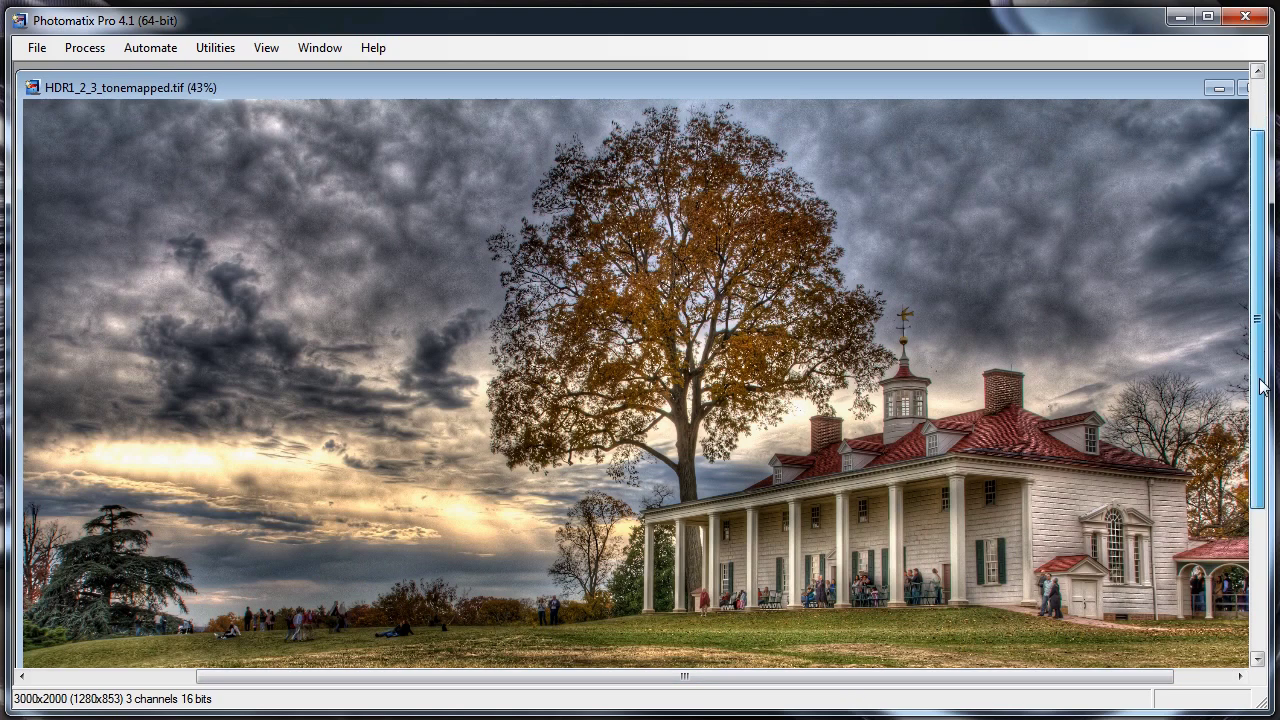
mouse_move(1262, 388)
mouse_down()
mouse_move(1262, 615)
mouse_move(1263, 435)
mouse_up()
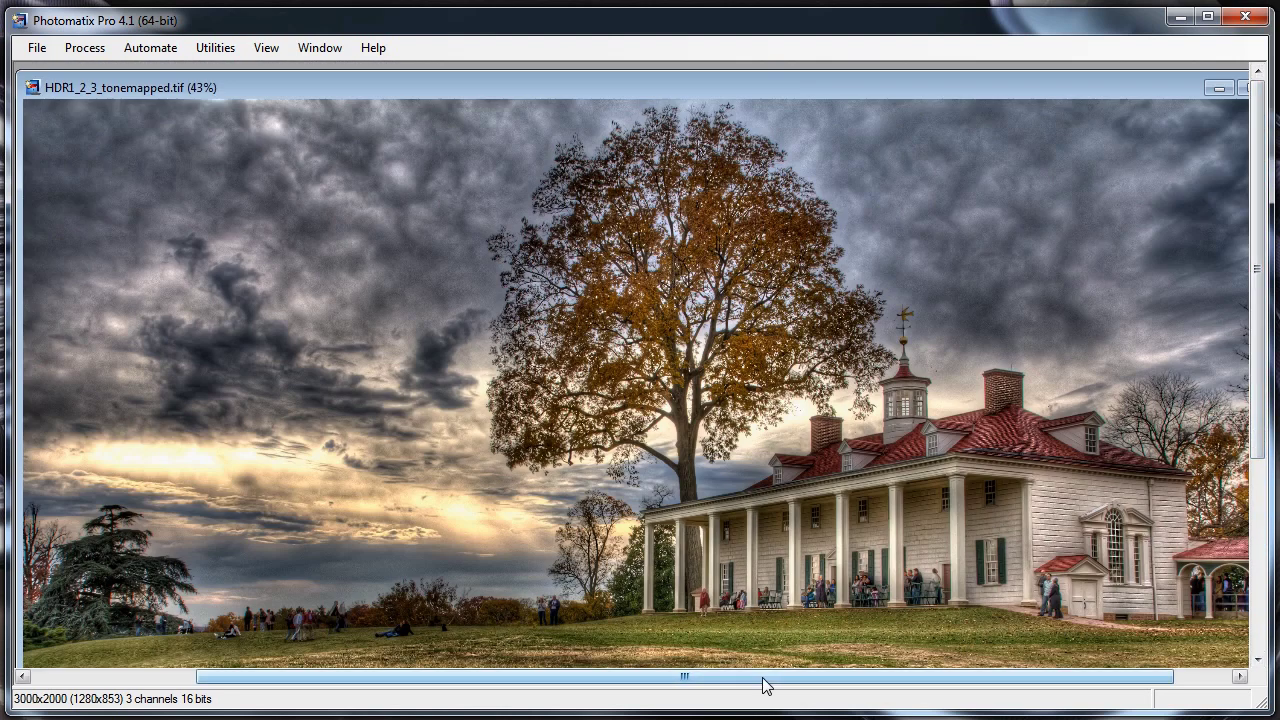
mouse_move(763, 679)
mouse_down()
mouse_move(659, 681)
mouse_move(752, 681)
mouse_up()
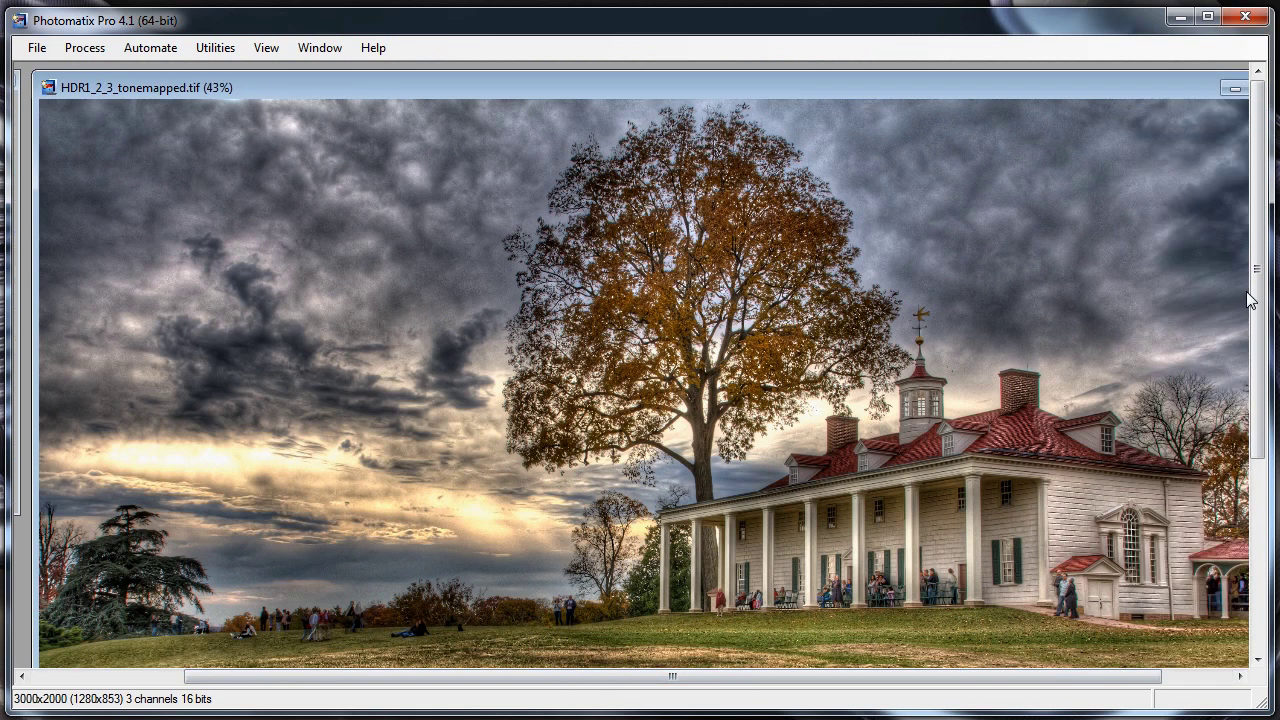